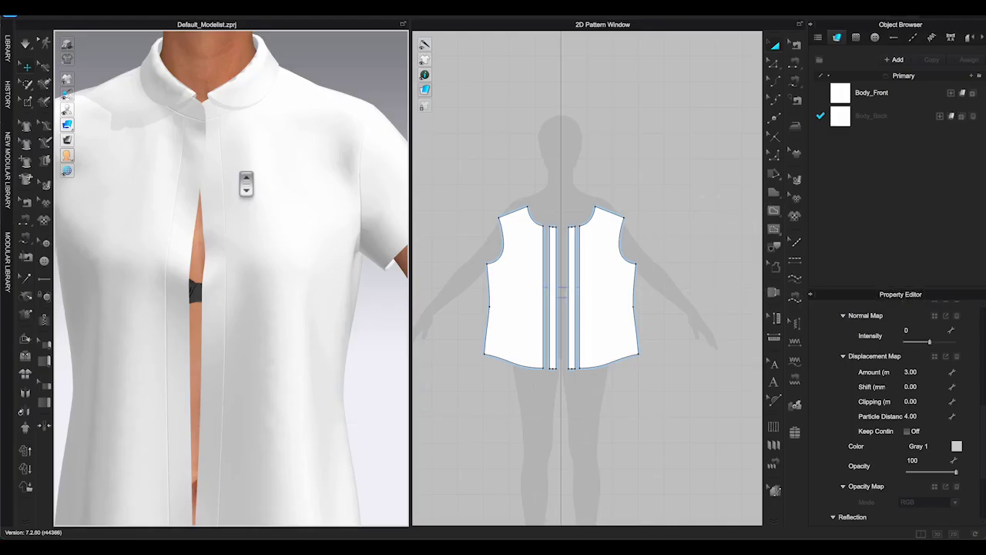
# Start the Button tool, switch the default button to a different four-hole shape, and set its width to 0.5 in.
pyautogui.scroll(-2, 245, 184)
pyautogui.scroll(5, 246, 184)
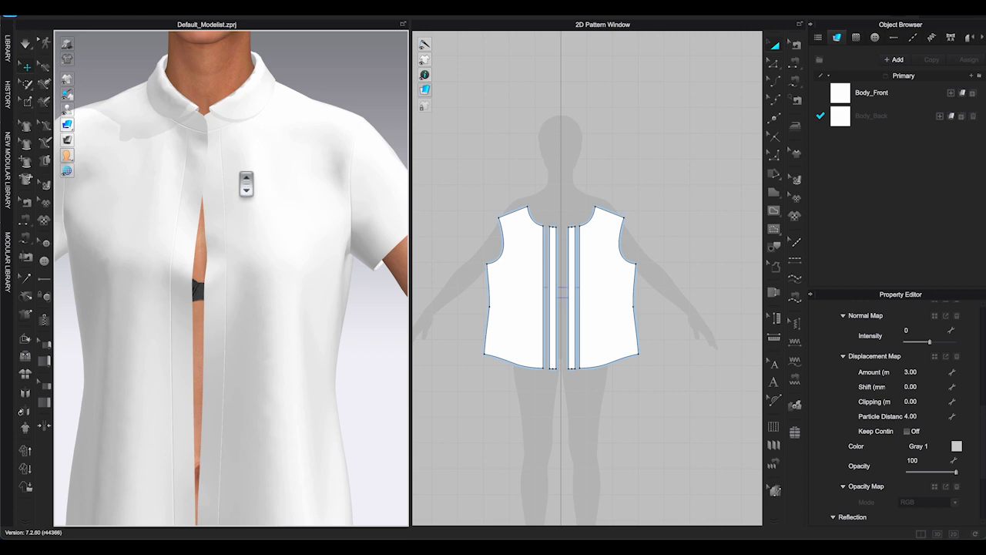
pyautogui.scroll(5, 524, 230)
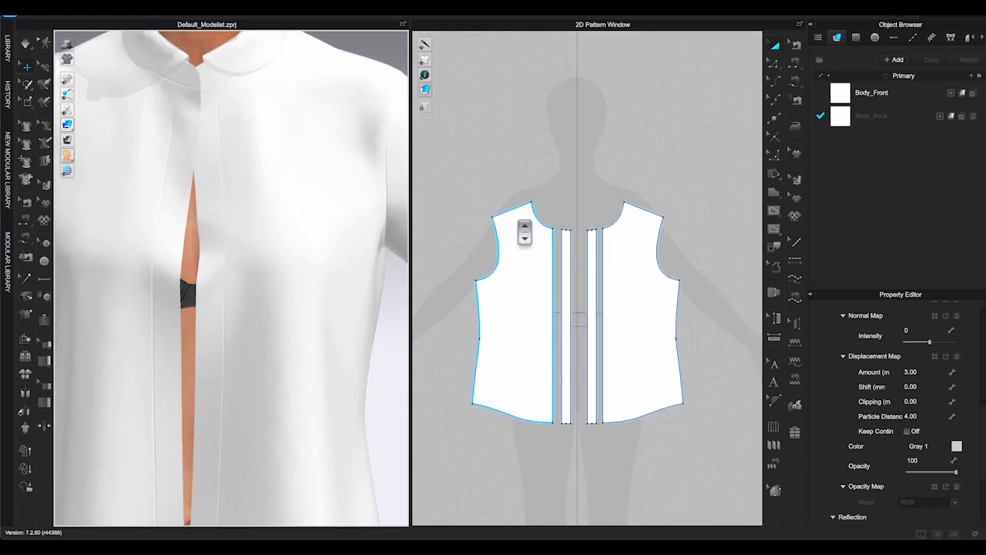
pyautogui.scroll(-4, 524, 231)
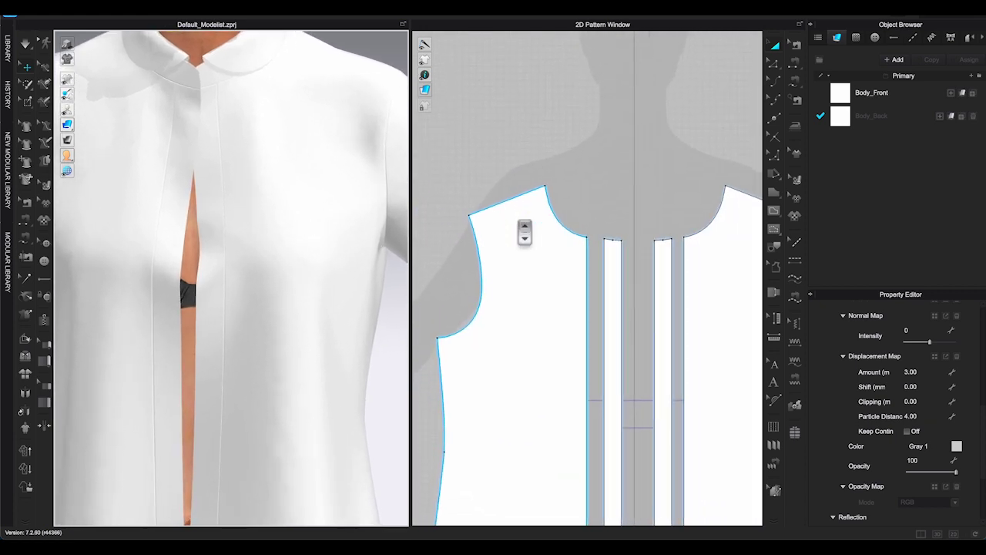
pyautogui.moveTo(662, 167); pyautogui.dragTo(620, 68, button='middle')
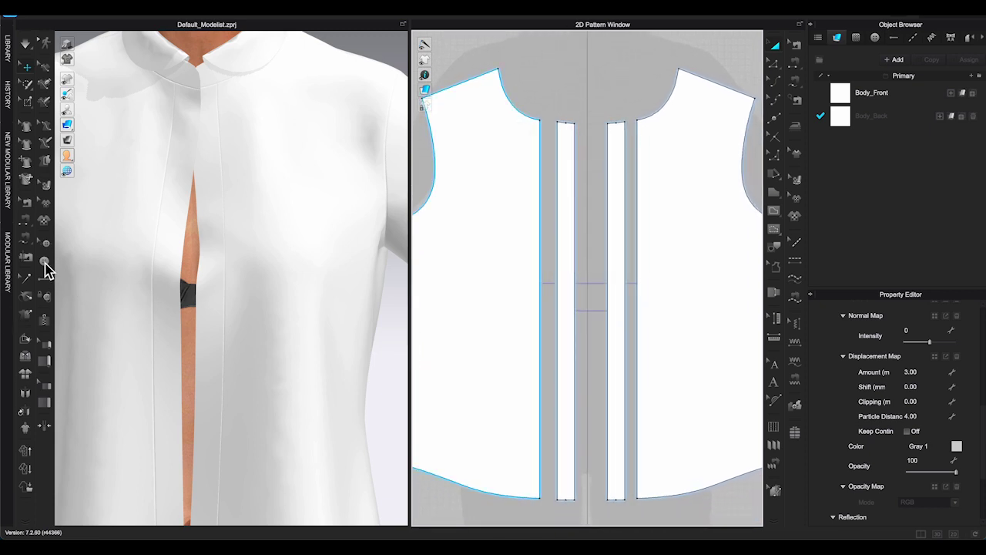
pyautogui.click(44, 262)
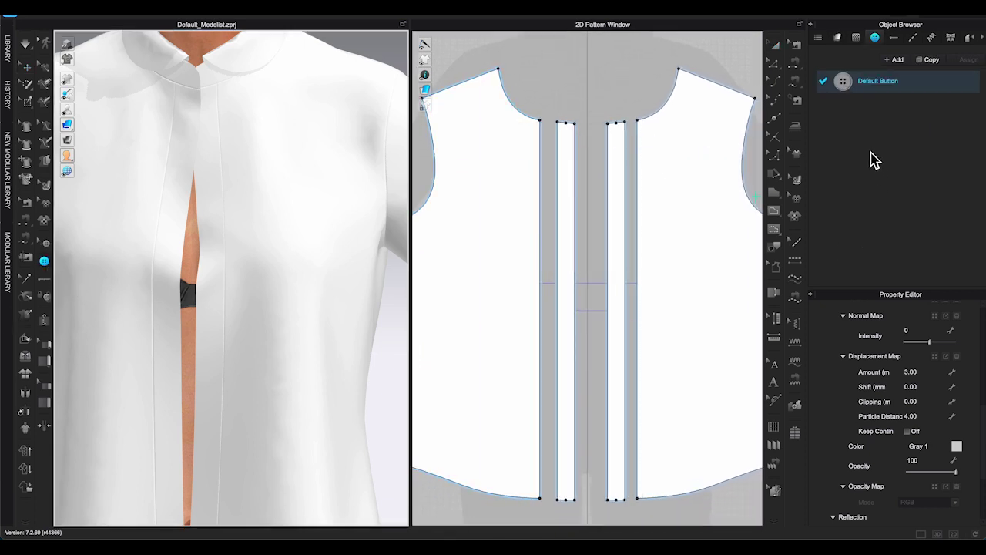
pyautogui.scroll(10, 960, 361)
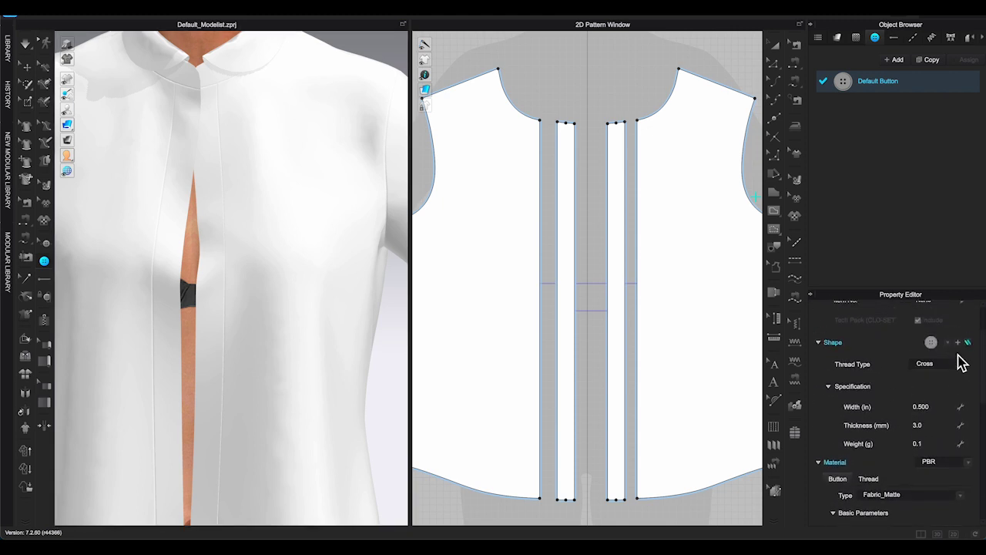
pyautogui.click(948, 355)
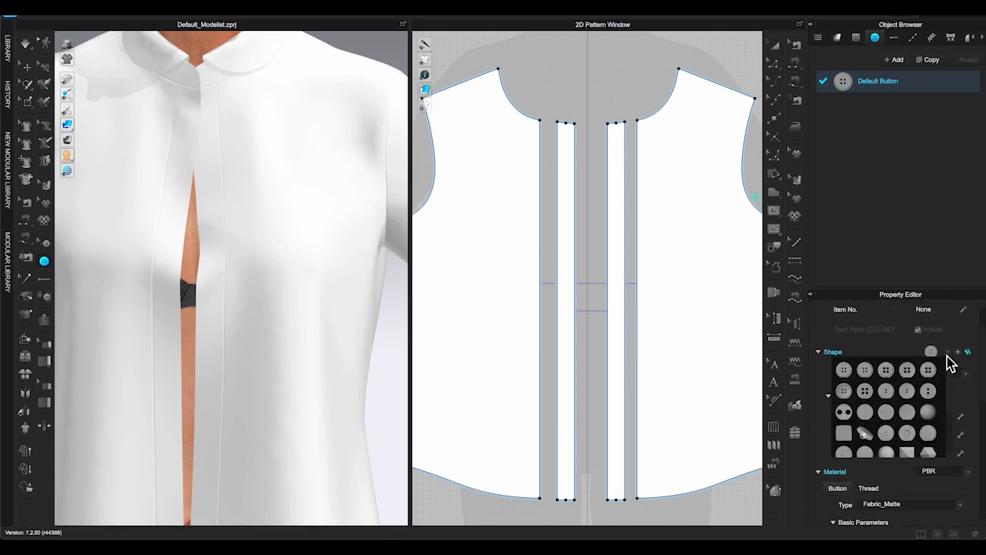
pyautogui.click(913, 385)
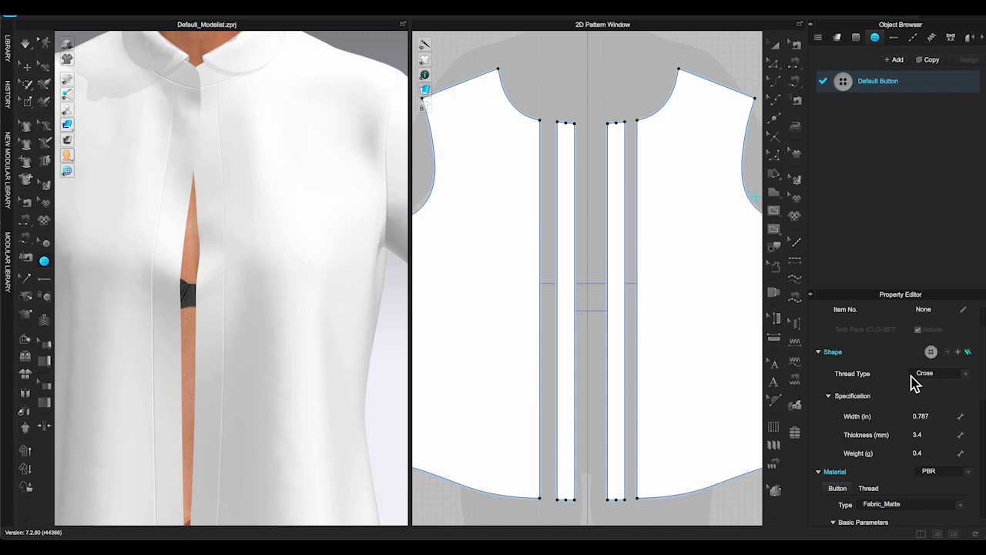
pyautogui.click(939, 417)
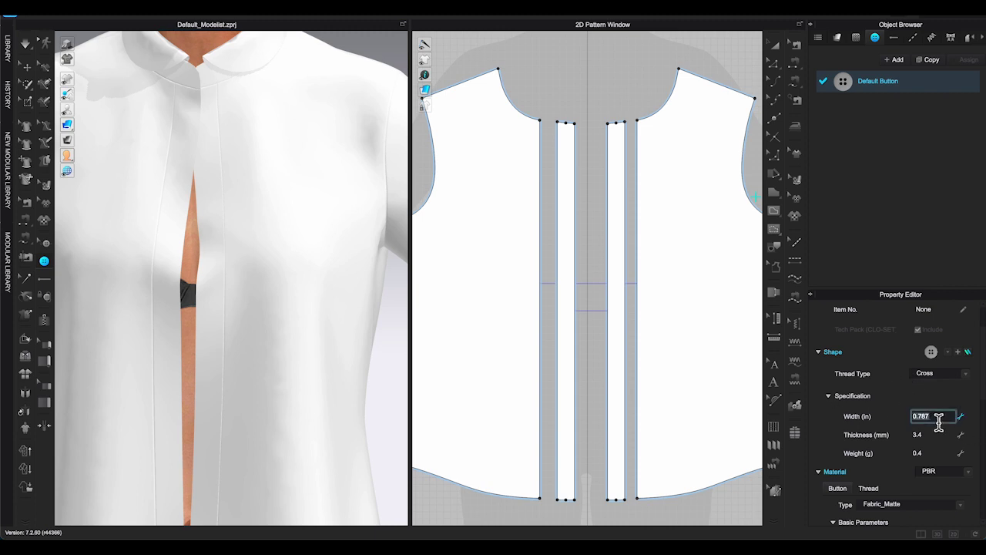
pyautogui.write('0.5')
pyautogui.press('Return')
# Set the button material's color to the beige swatch #C0B298 from the YKK Global Colors palette.
pyautogui.scroll(-6, 906, 445)
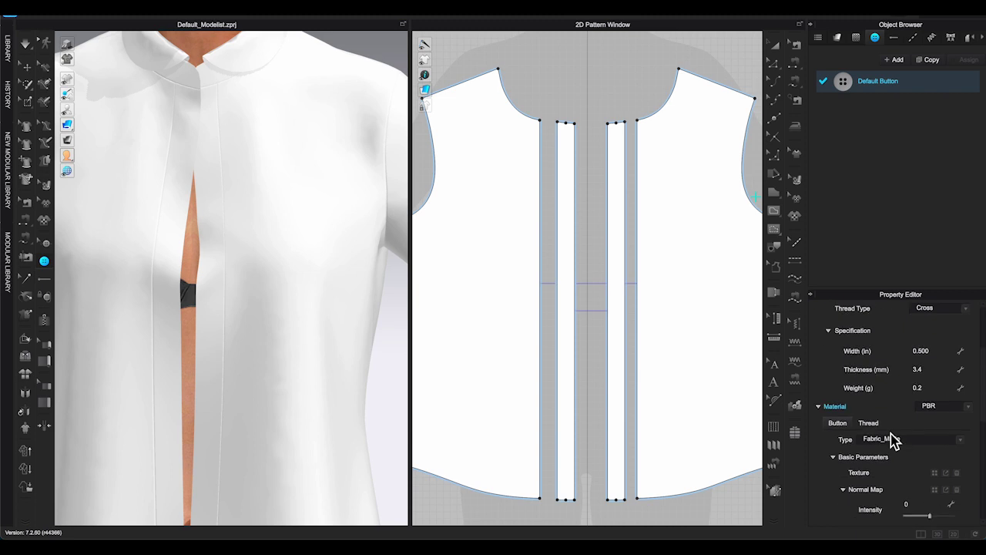
pyautogui.scroll(-2, 893, 439)
pyautogui.click(957, 414)
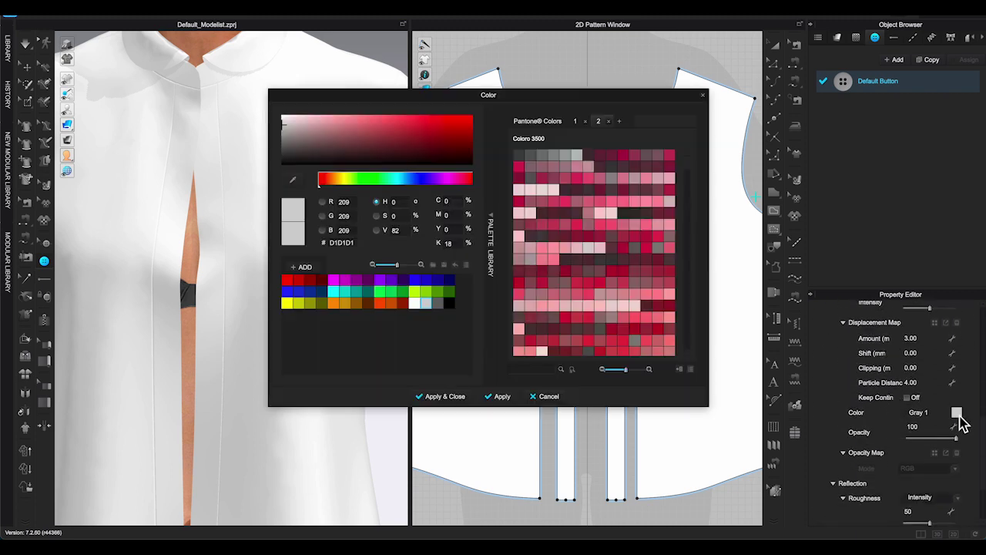
pyautogui.click(598, 121)
pyautogui.click(624, 159)
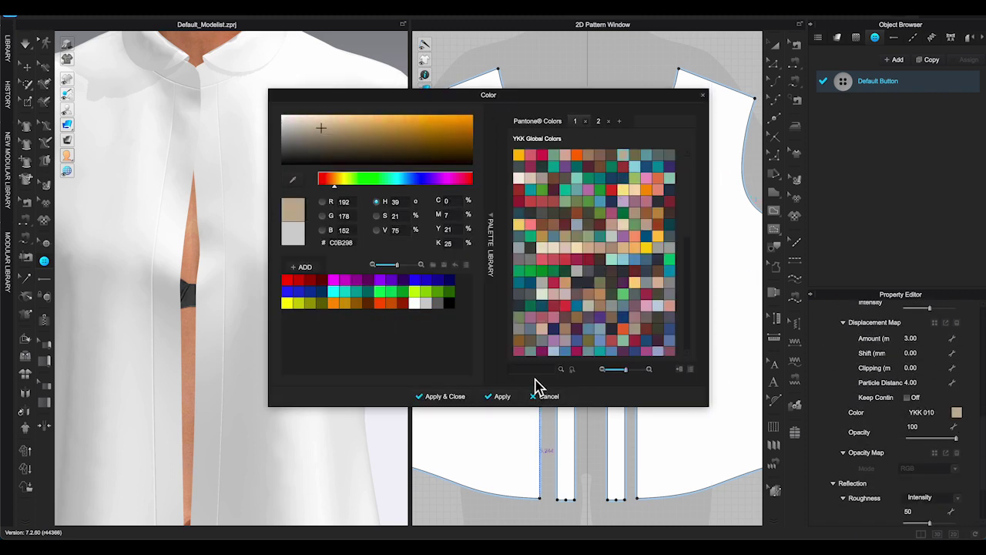
pyautogui.click(452, 398)
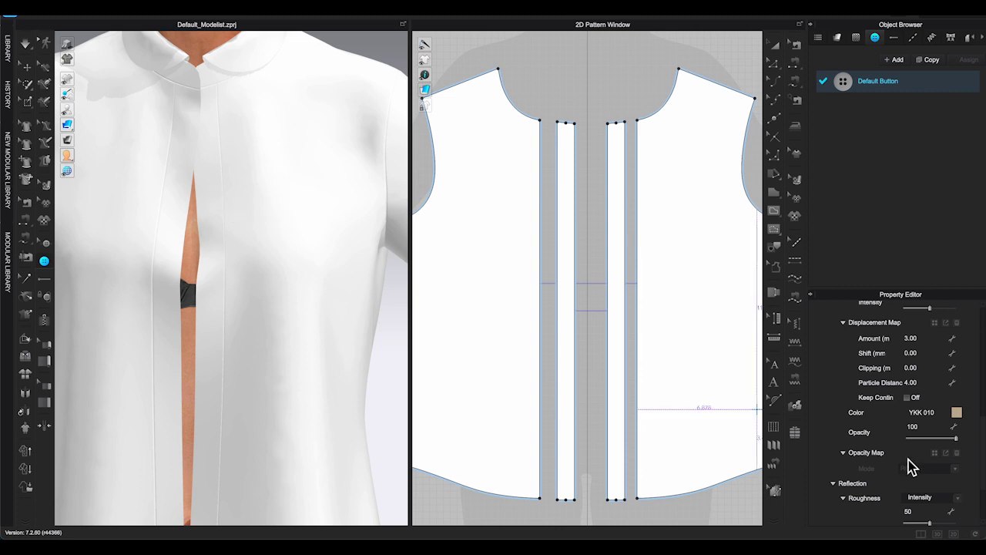
# Examine the button's thread material options, including the setting for sharing the button's material, and return to the button material.
pyautogui.scroll(6, 911, 461)
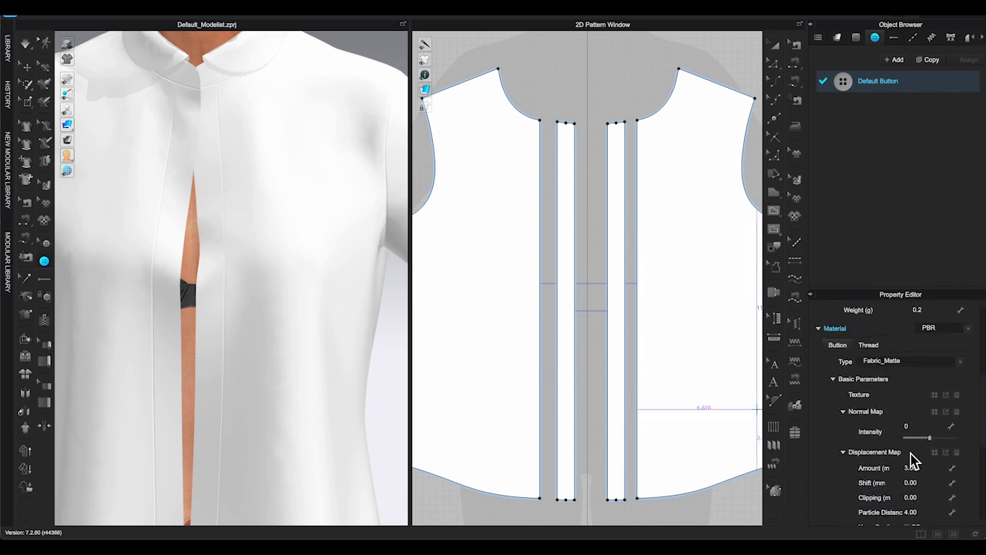
pyautogui.click(873, 349)
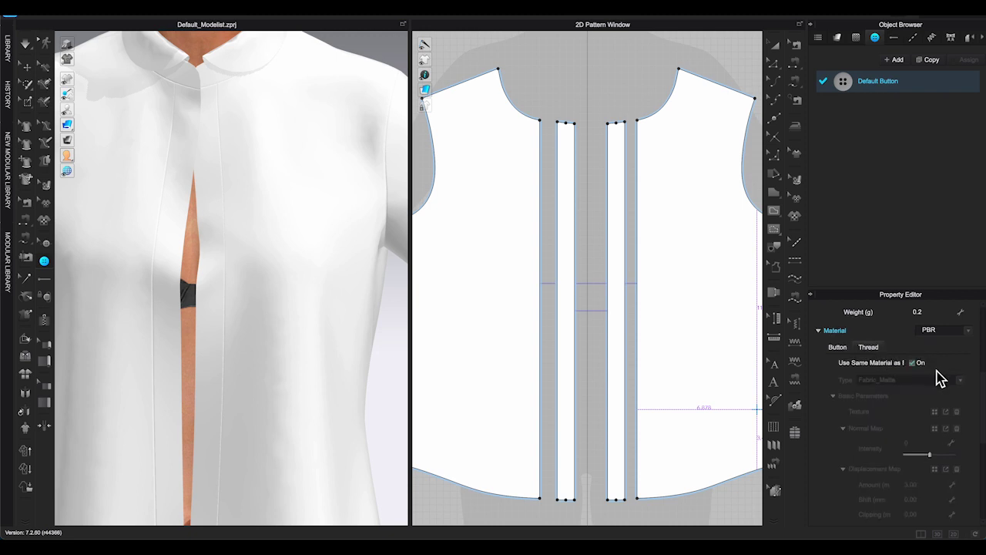
pyautogui.scroll(-3, 940, 377)
pyautogui.scroll(4, 940, 378)
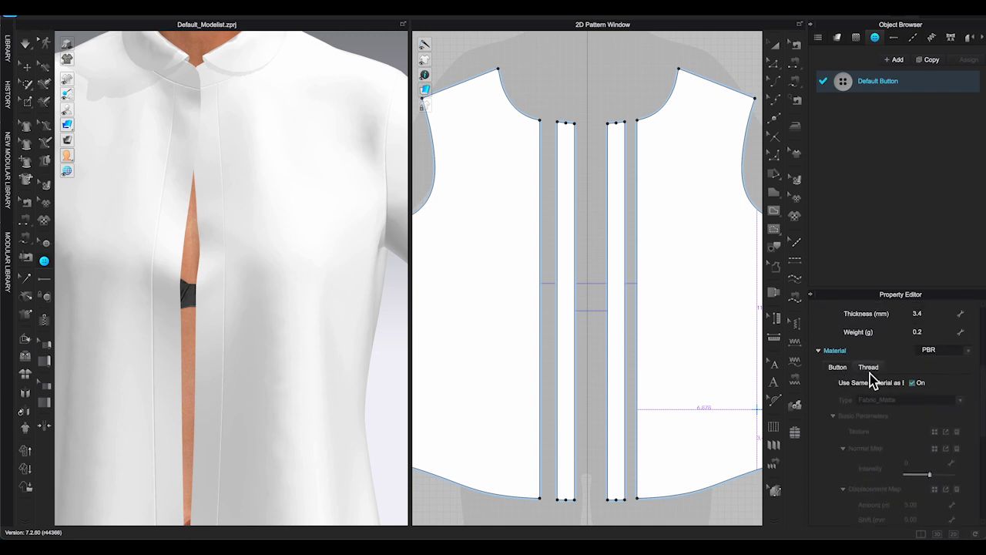
pyautogui.click(837, 367)
# Place four buttons one by one down the middle of the right-hand placket strip in the 2D pattern.
pyautogui.scroll(3, 605, 177)
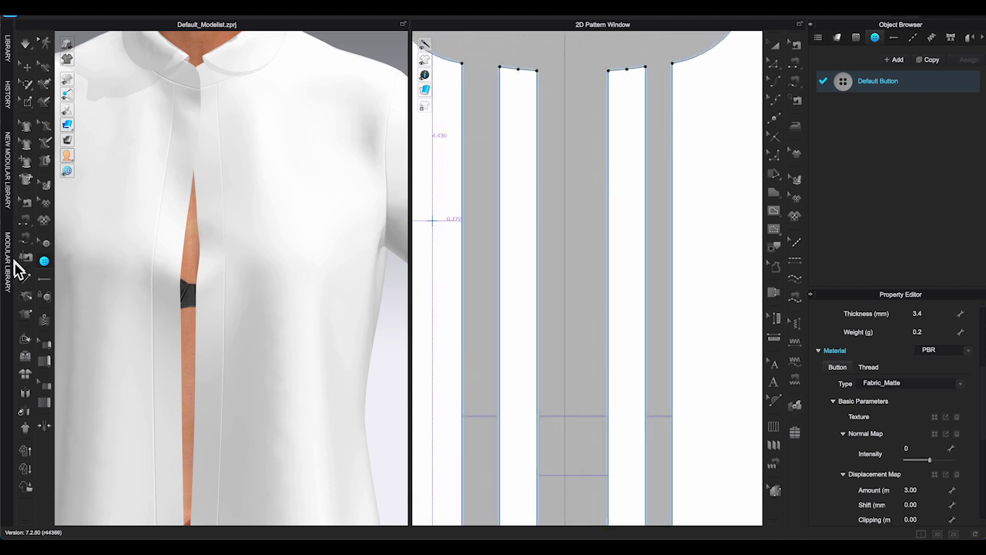
pyautogui.click(628, 125)
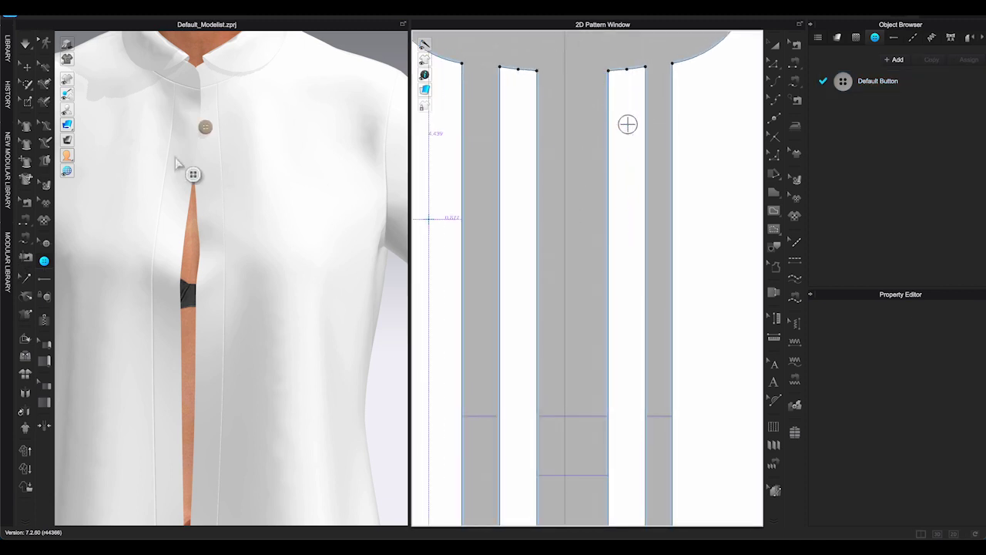
pyautogui.click(628, 238)
pyautogui.click(627, 352)
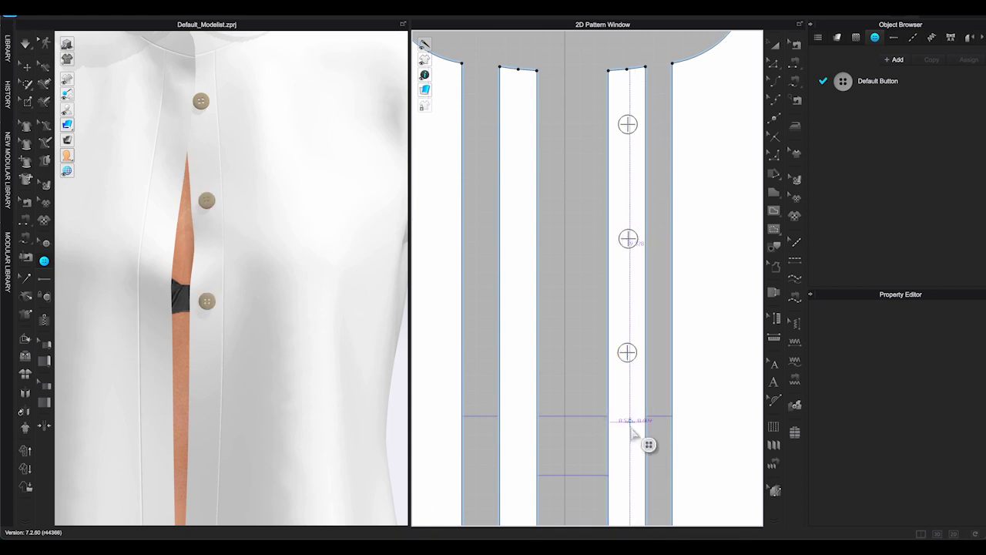
pyautogui.click(627, 487)
# Check the individually placed buttons on the garment and undo their placement.
pyautogui.scroll(-3, 651, 505)
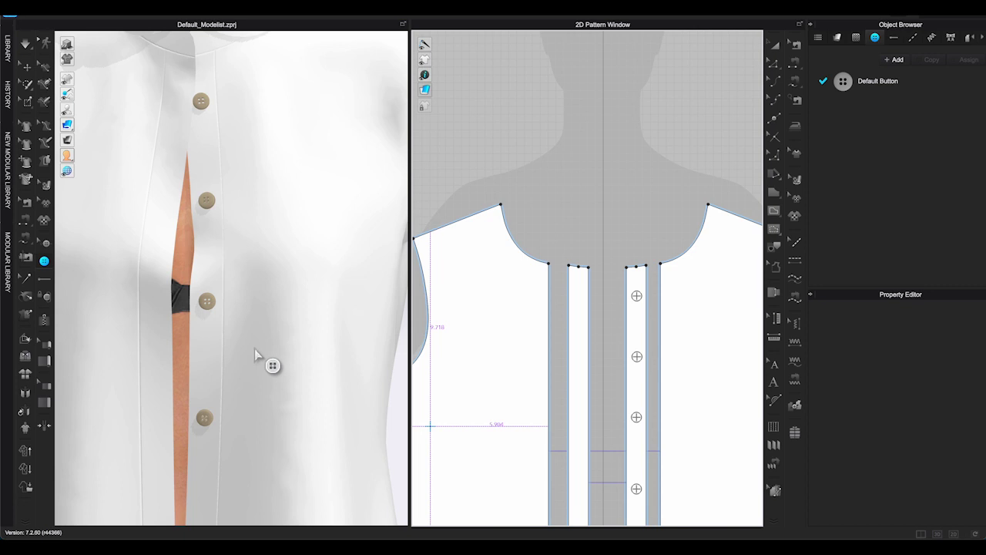
pyautogui.scroll(-4, 254, 348)
pyautogui.moveTo(256, 350); pyautogui.dragTo(251, 288, button='middle')
pyautogui.scroll(1, 251, 288)
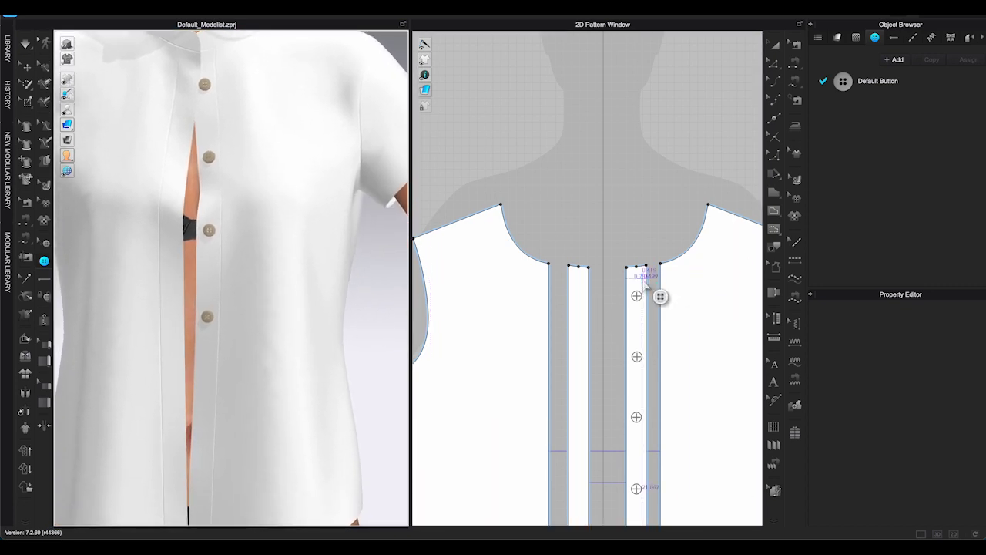
pyautogui.press('super+z')
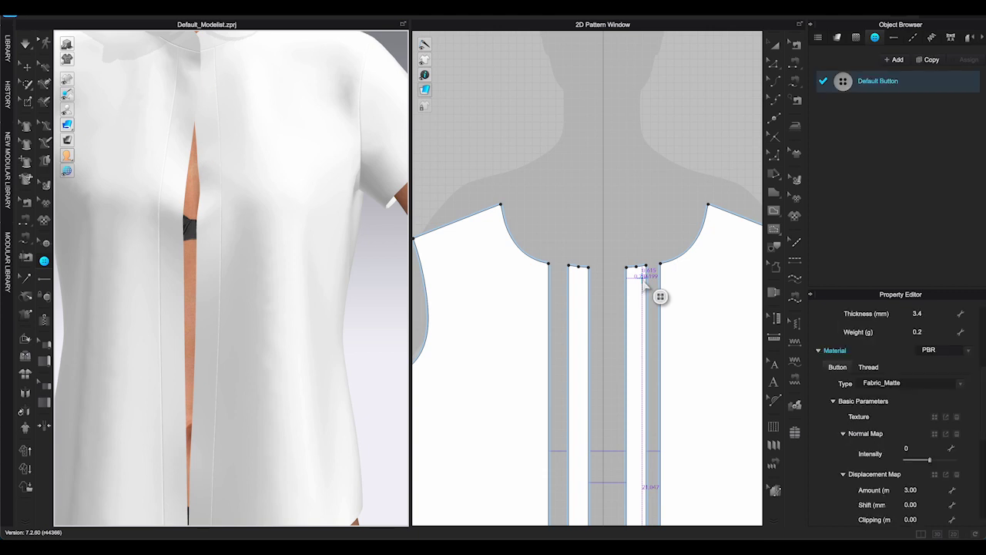
# Distribute an internal line between the two long edges of the right-hand placket as a centred button guide line.
pyautogui.click(774, 64)
pyautogui.moveTo(667, 176); pyautogui.dragTo(640, 73, button='right')
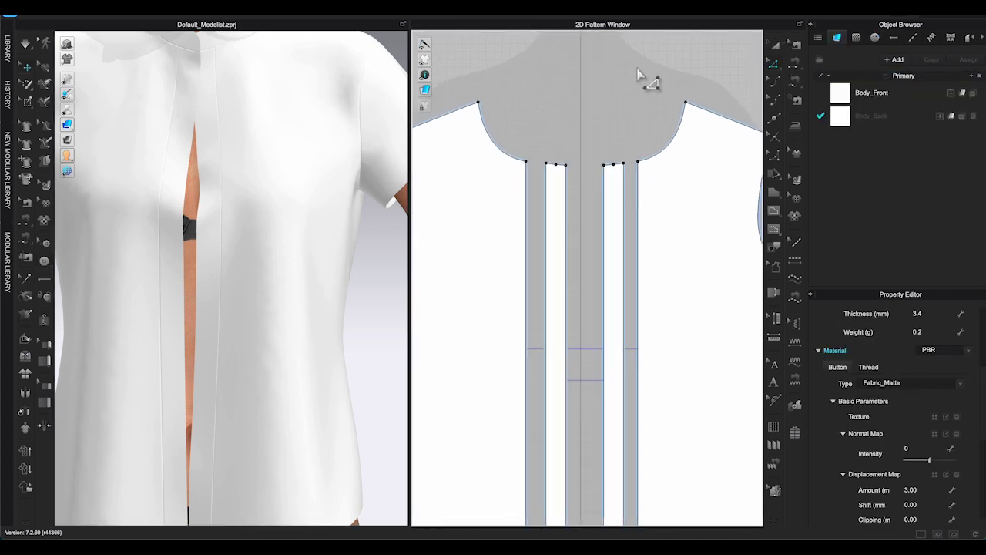
pyautogui.click(625, 316)
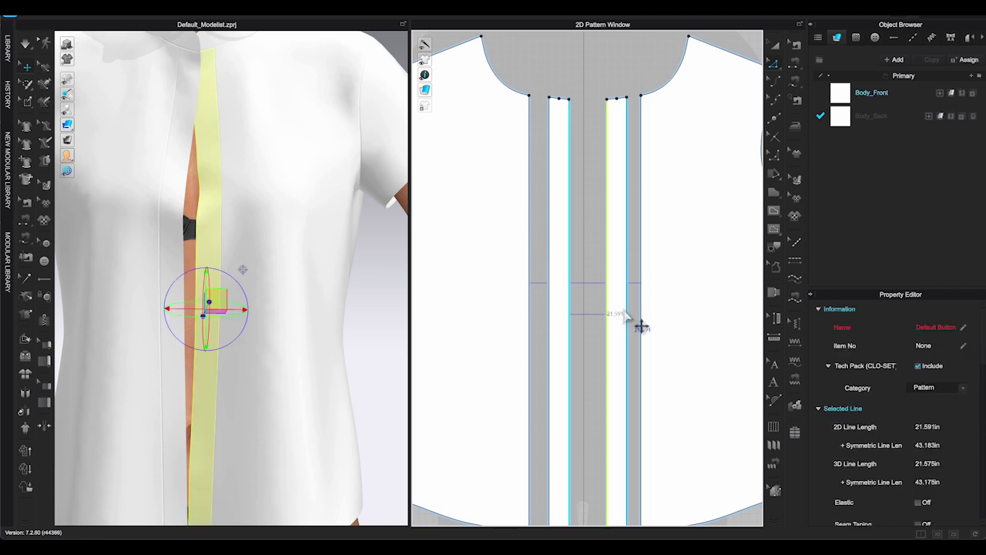
pyautogui.rightClick(626, 314)
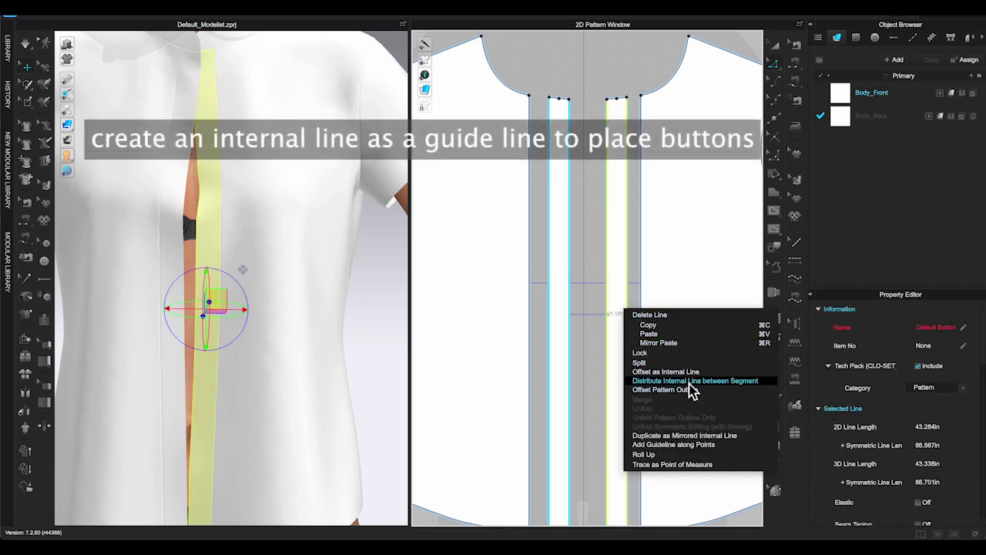
pyautogui.click(691, 381)
pyautogui.click(467, 319)
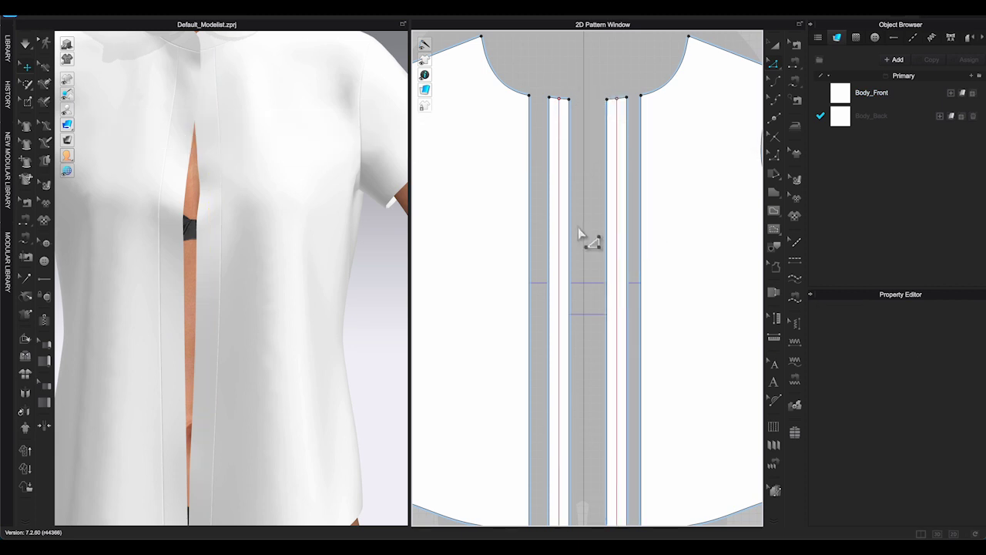
pyautogui.rightClick(588, 202)
pyautogui.click(585, 184)
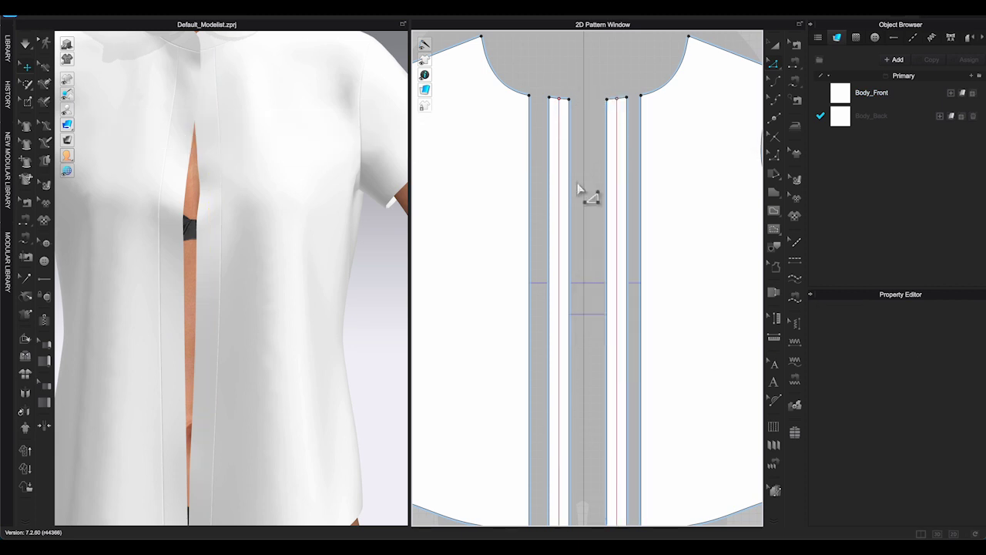
# Create six buttons along the right-hand placket's internal line, starting about 2.087 in from its upper end, at 2.75 in intervals.
pyautogui.moveTo(587, 183); pyautogui.dragTo(585, 160, button='middle')
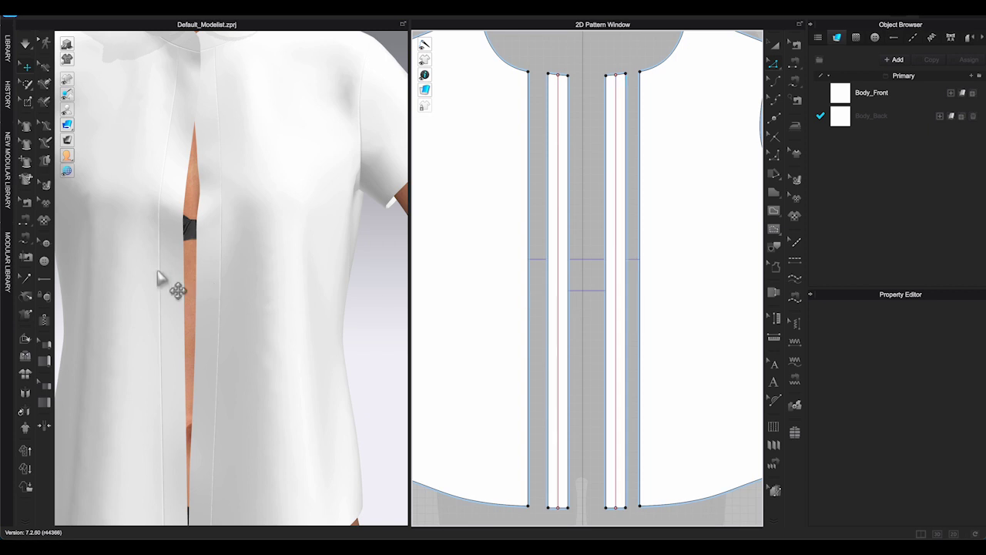
pyautogui.click(44, 261)
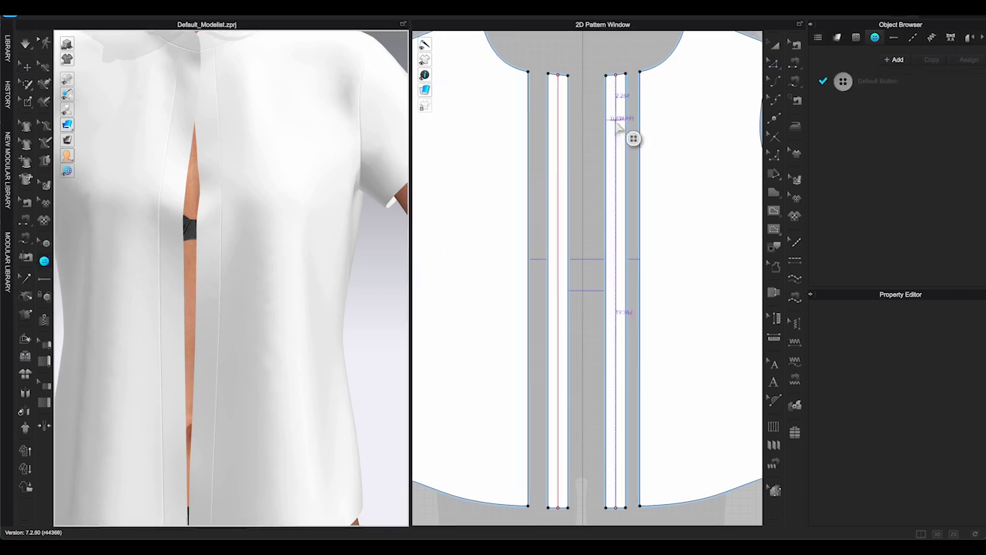
pyautogui.scroll(2, 622, 131)
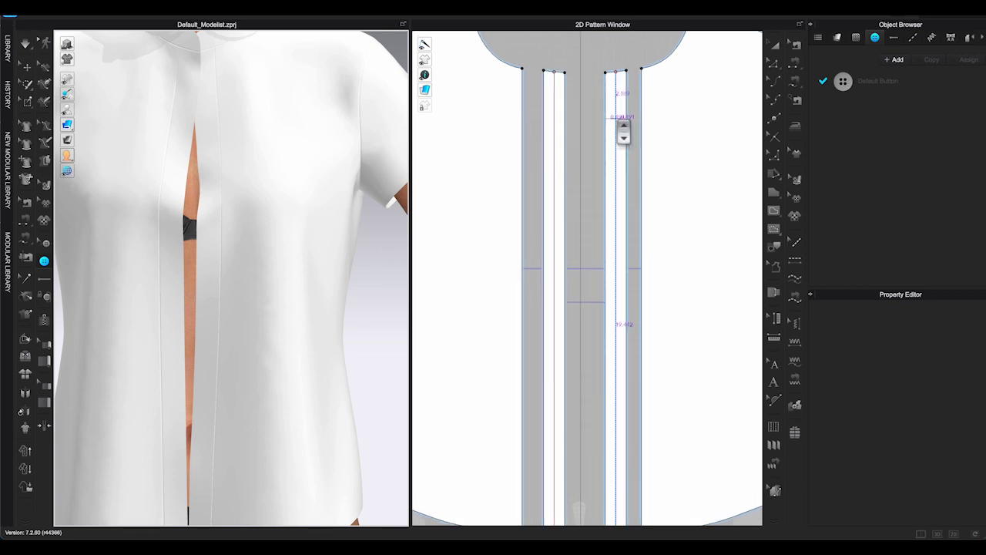
pyautogui.scroll(-1, 623, 131)
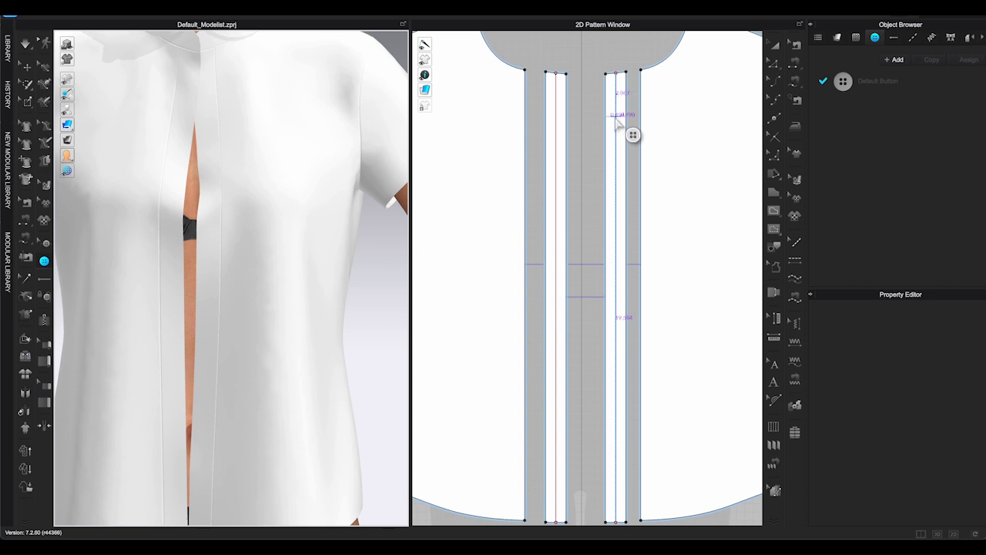
pyautogui.click(617, 119)
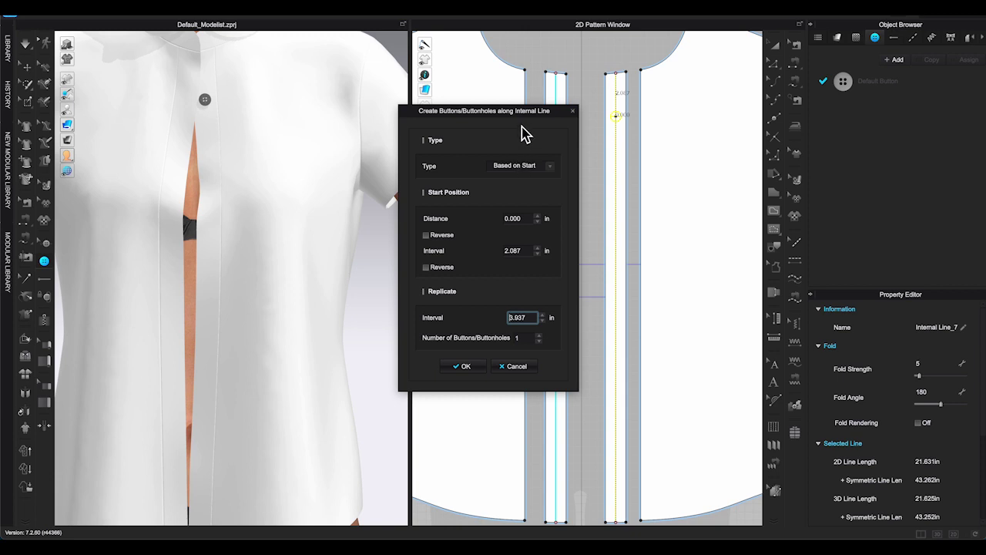
pyautogui.moveTo(522, 117); pyautogui.dragTo(380, 112)
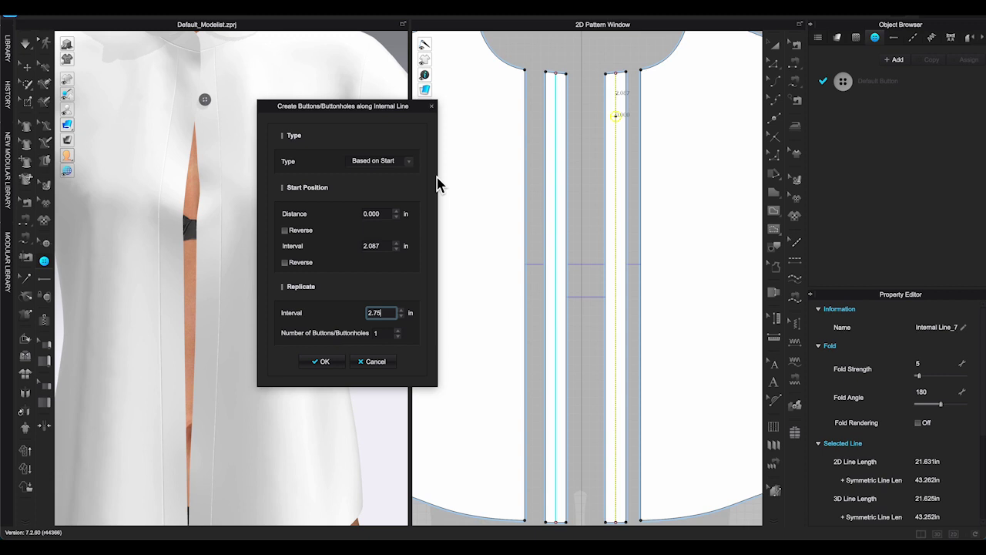
pyautogui.click(400, 333)
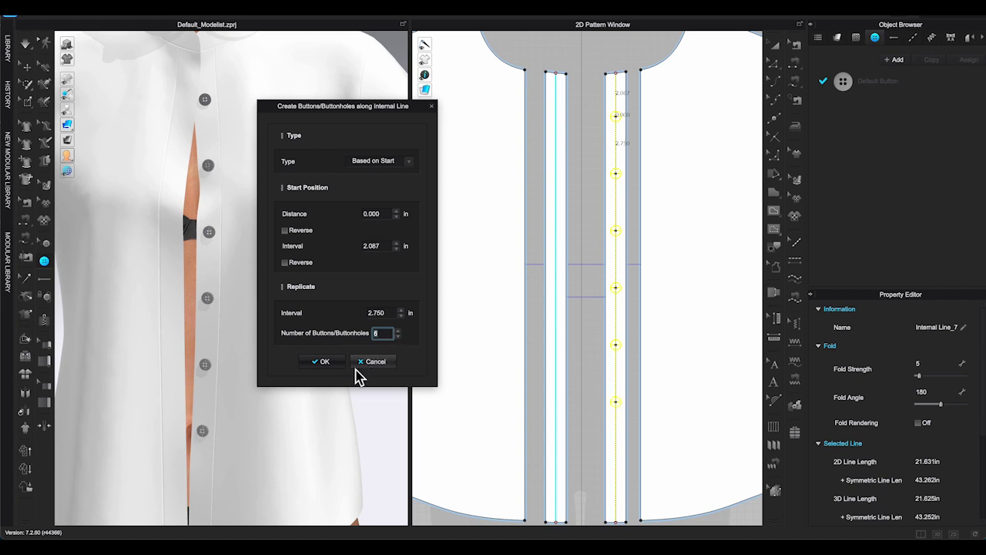
pyautogui.click(322, 361)
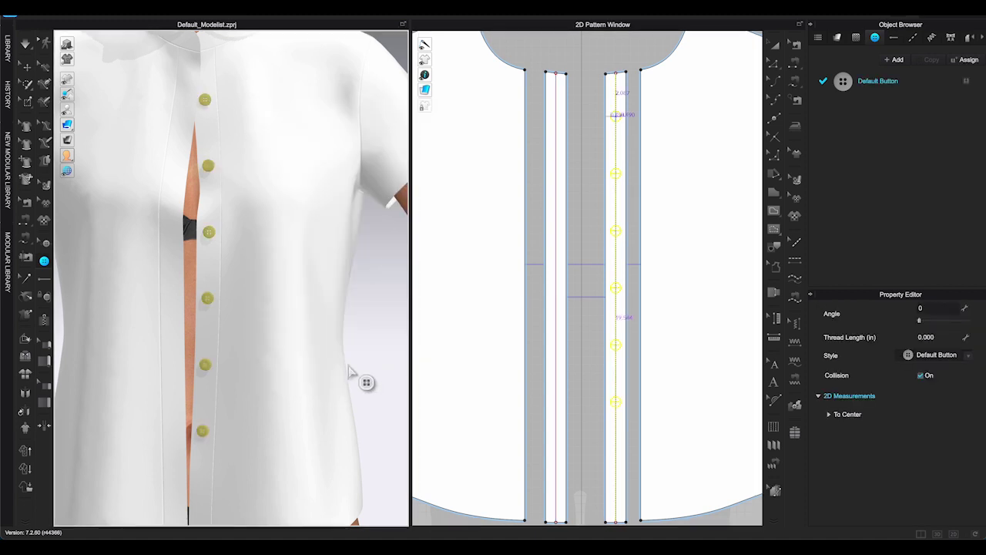
# Copy the six buttons on the right-hand placket and mirror paste them onto the left-hand placket's internal line, level with the originals.
pyautogui.scroll(-3, 264, 360)
pyautogui.moveTo(248, 364)
pyautogui.mouseDown(button='right')
pyautogui.moveTo(224, 367)
pyautogui.moveTo(264, 370)
pyautogui.mouseUp(button='right')
pyautogui.scroll(4, 242, 366)
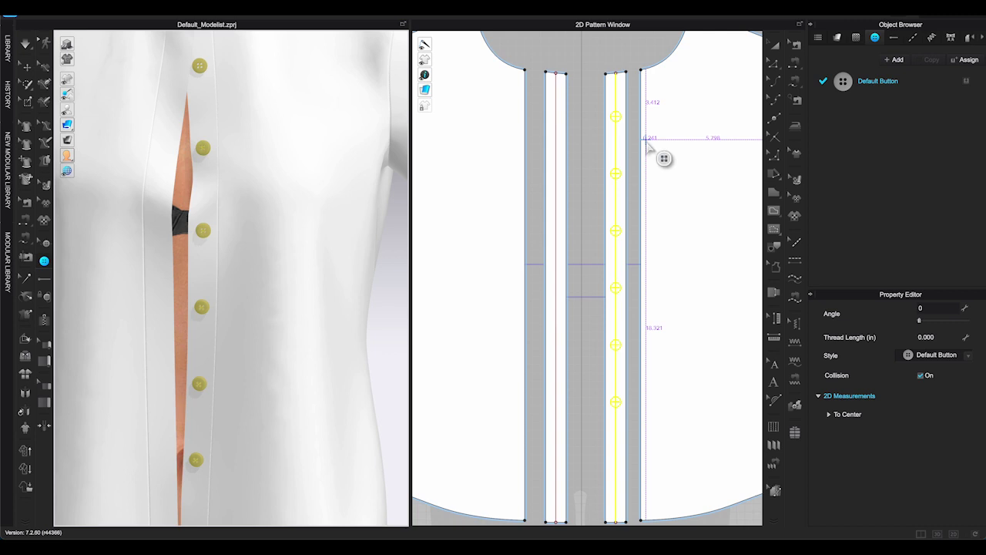
pyautogui.click(47, 245)
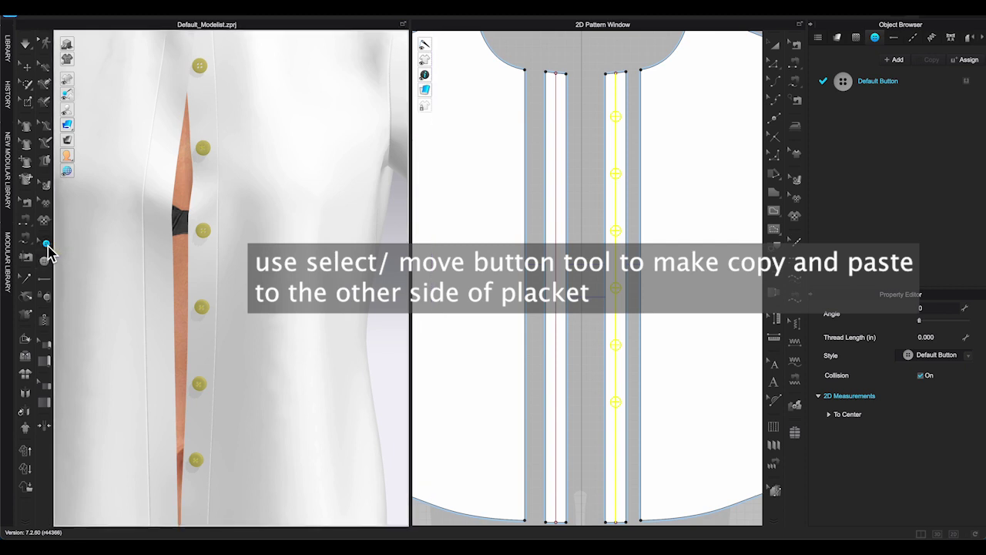
pyautogui.moveTo(607, 99); pyautogui.dragTo(614, 398)
pyautogui.rightClick(614, 399)
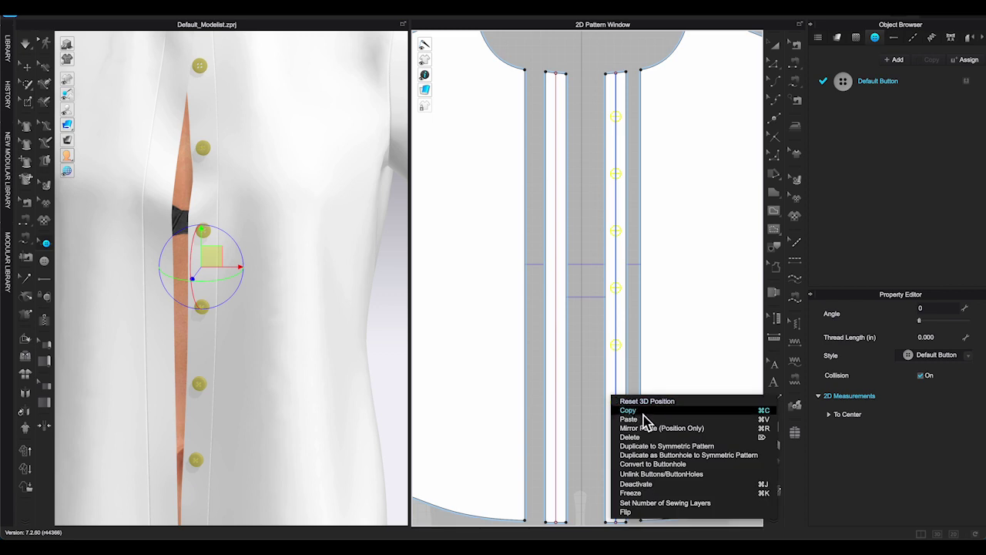
pyautogui.click(640, 410)
pyautogui.press('super+v')
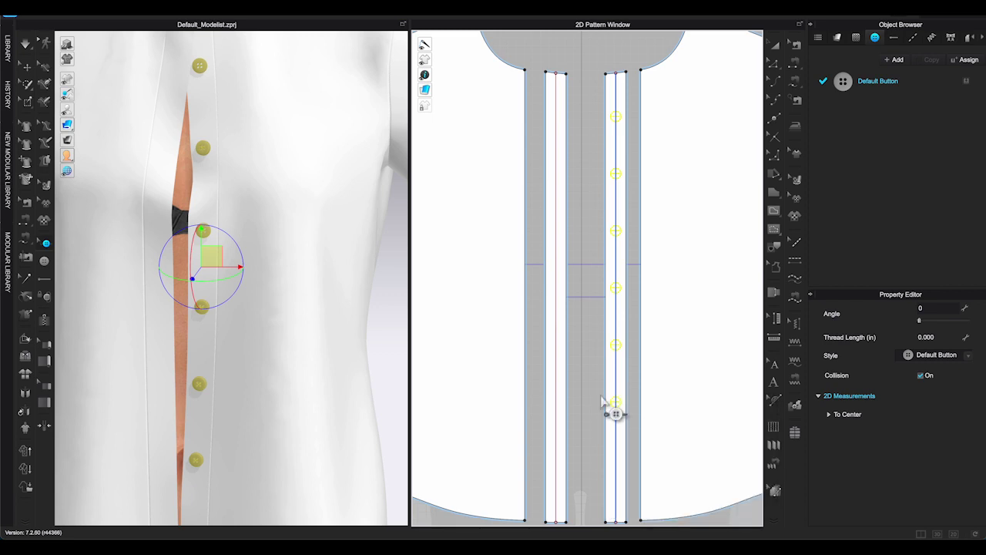
pyautogui.rightClick(561, 390)
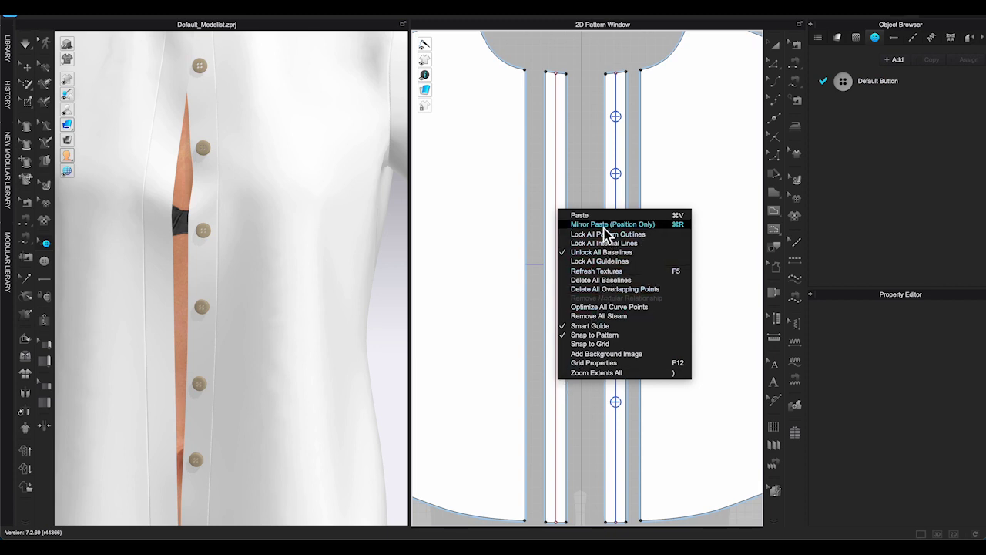
pyautogui.click(608, 224)
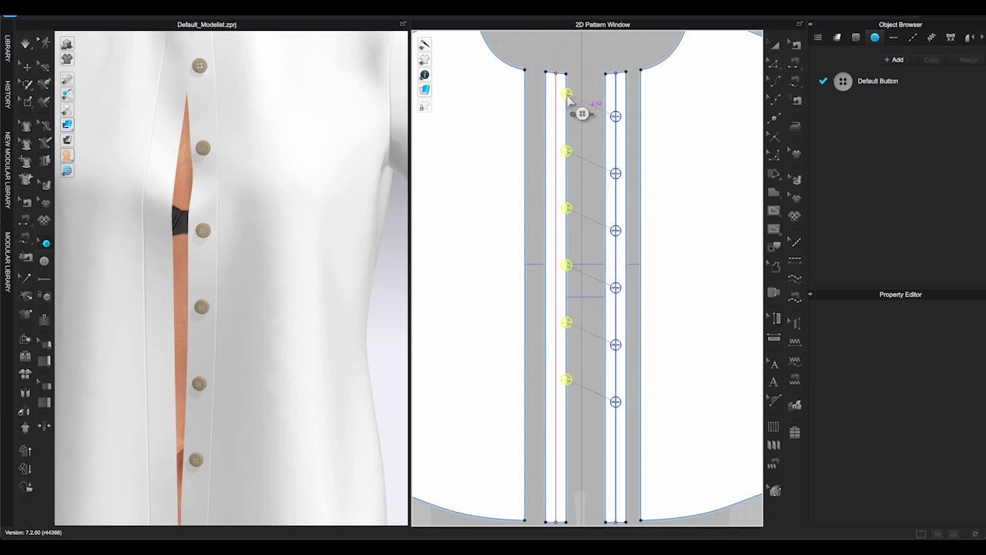
pyautogui.click(563, 111)
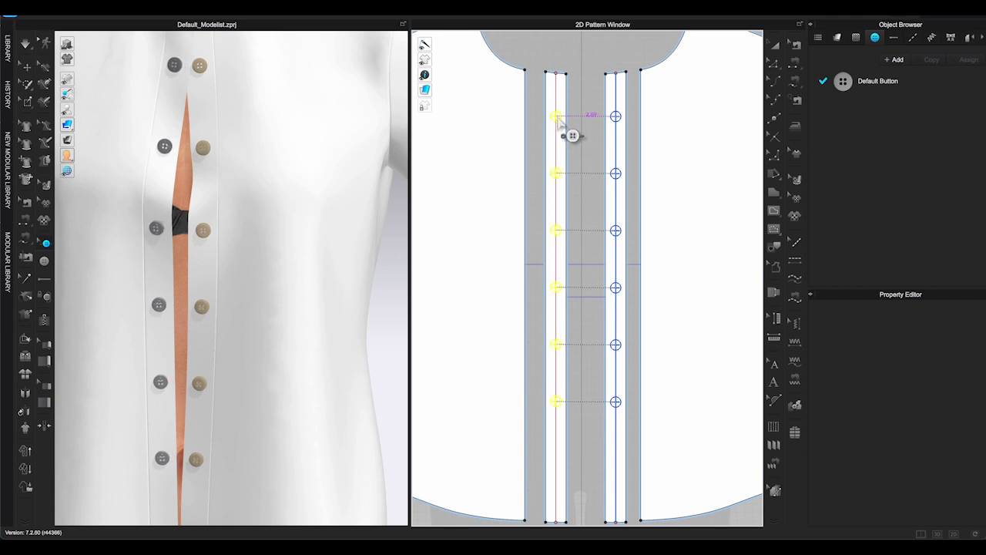
pyautogui.click(559, 119)
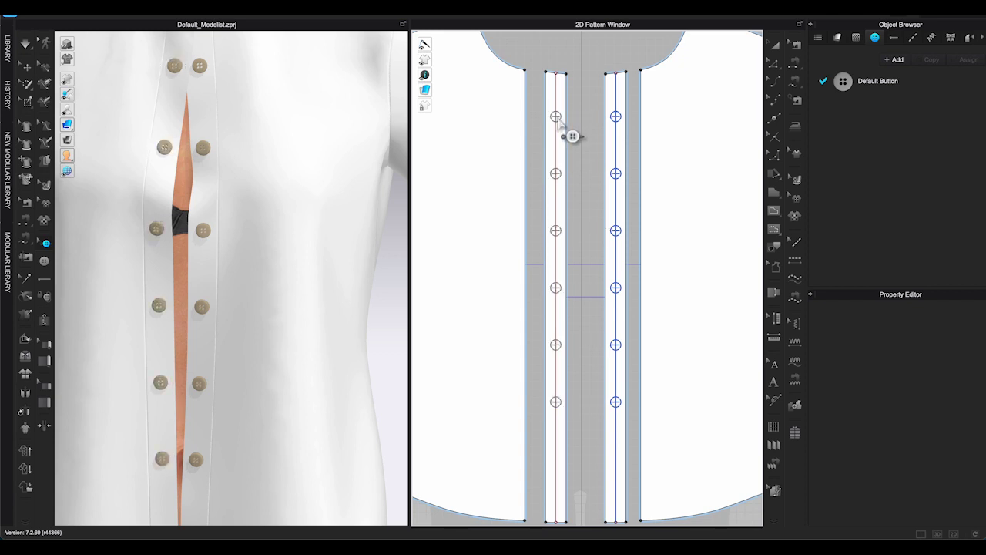
# Convert the six buttons on the left-hand placket to buttonholes.
pyautogui.moveTo(541, 95); pyautogui.dragTo(570, 429)
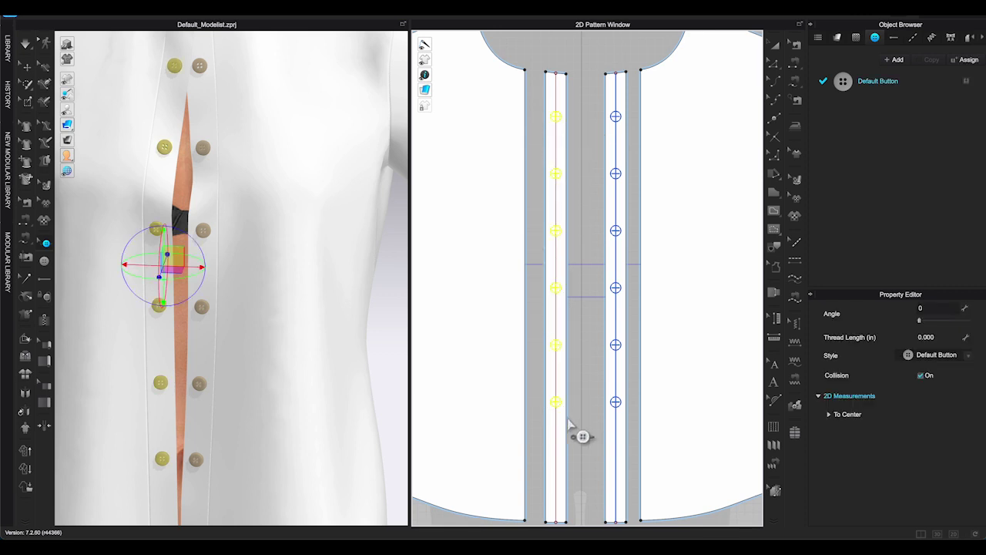
pyautogui.rightClick(550, 397)
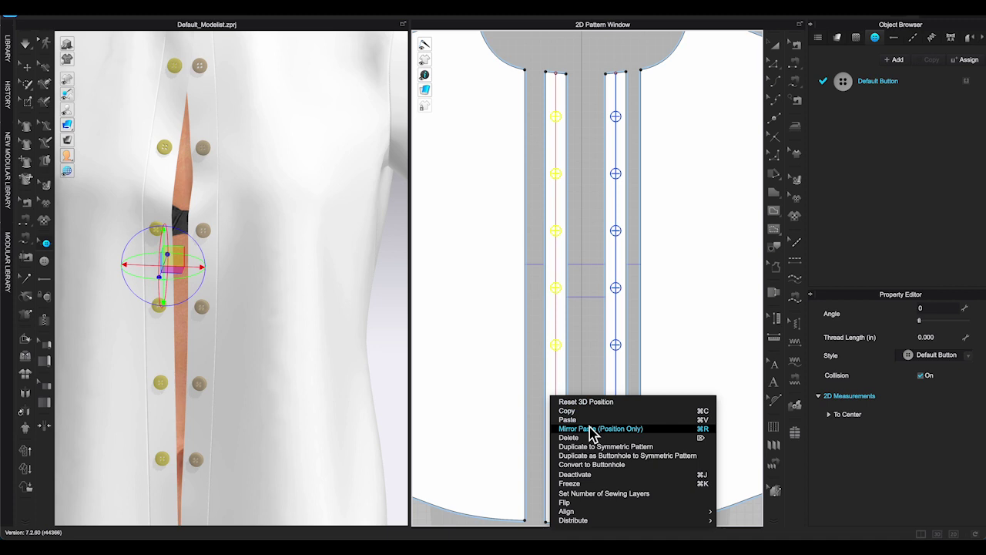
pyautogui.click(617, 465)
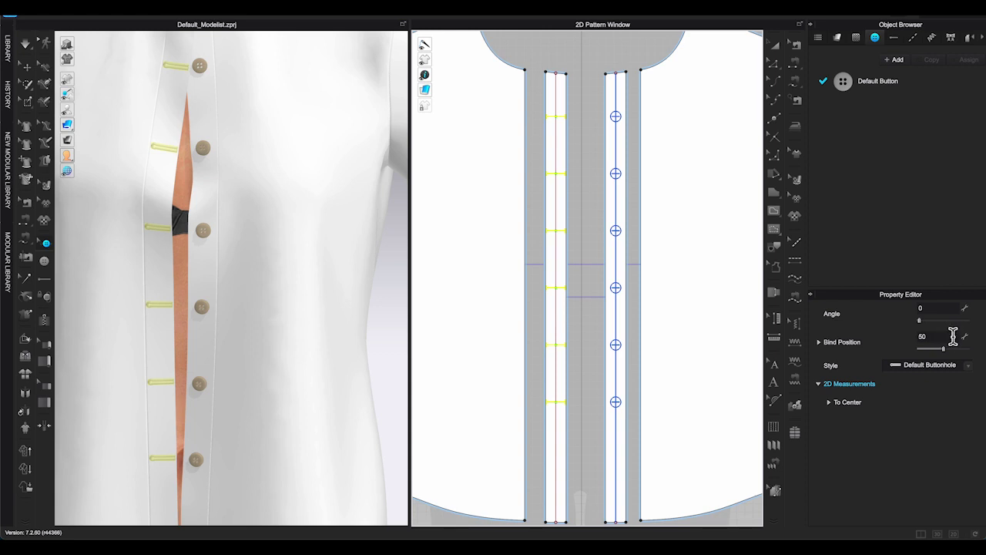
# Set the angle of the six left-hand placket buttonholes to 90.
pyautogui.moveTo(923, 324); pyautogui.dragTo(929, 326)
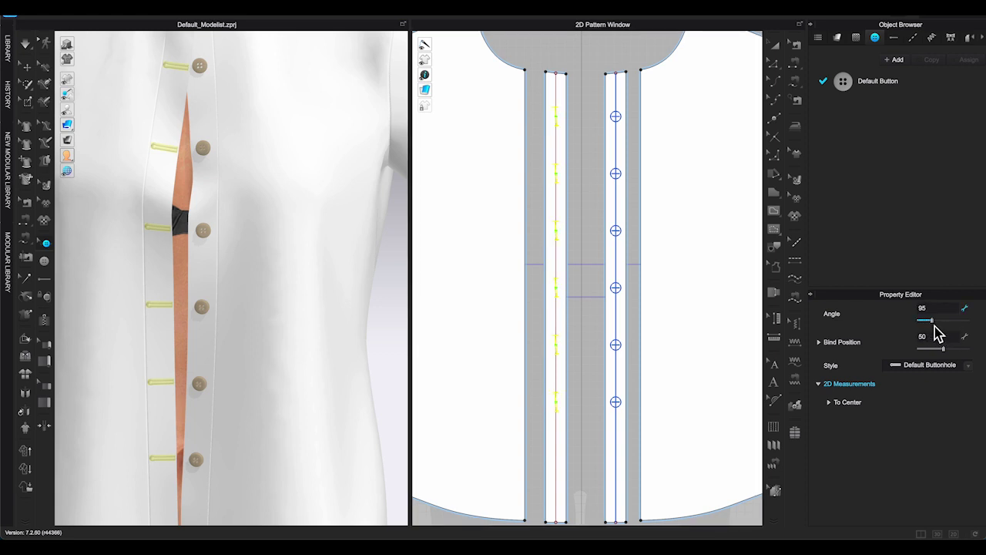
pyautogui.click(932, 309)
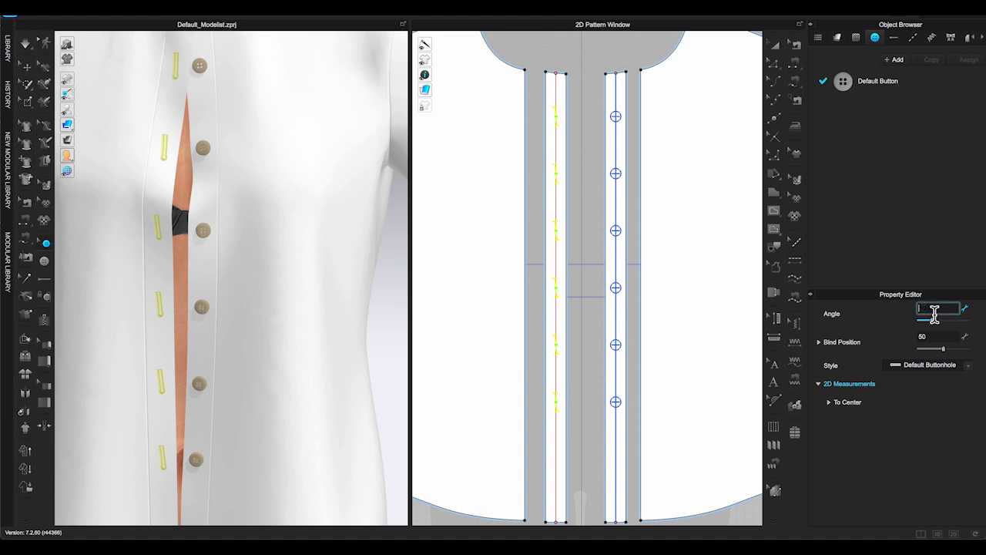
pyautogui.press('Return')
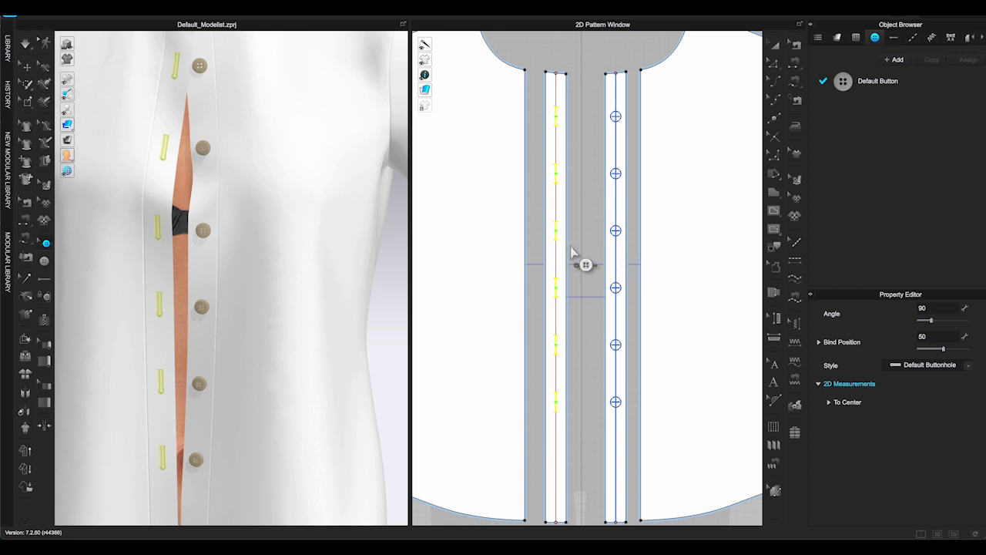
pyautogui.press('Escape')
# Delete the unused duplicate Default Buttonhole style from the buttonhole list.
pyautogui.scroll(2, 573, 254)
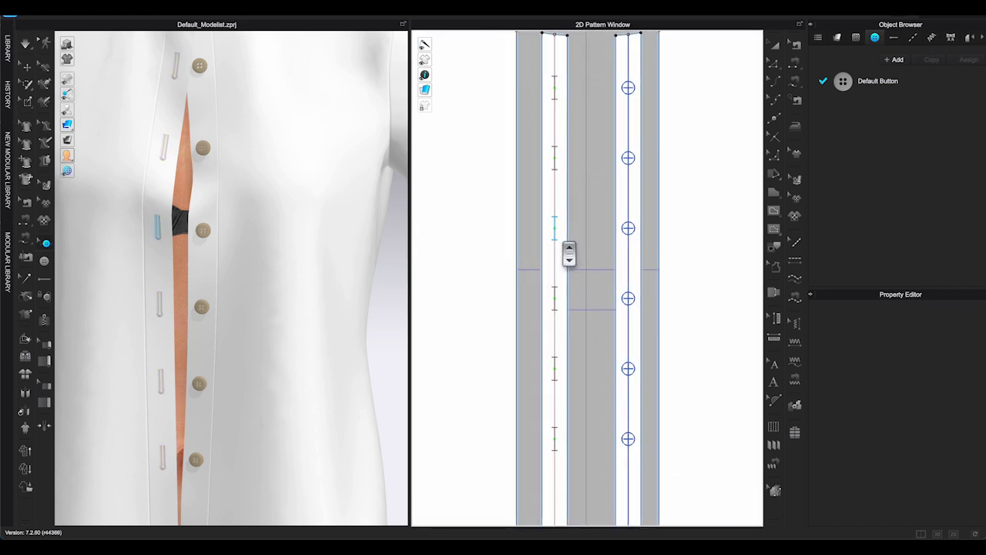
pyautogui.scroll(-2, 568, 253)
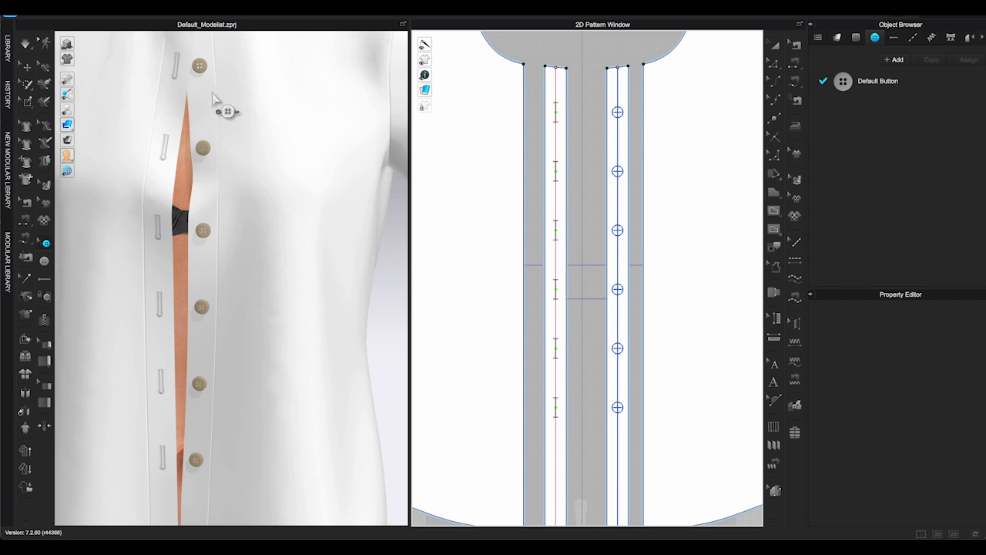
pyautogui.click(894, 37)
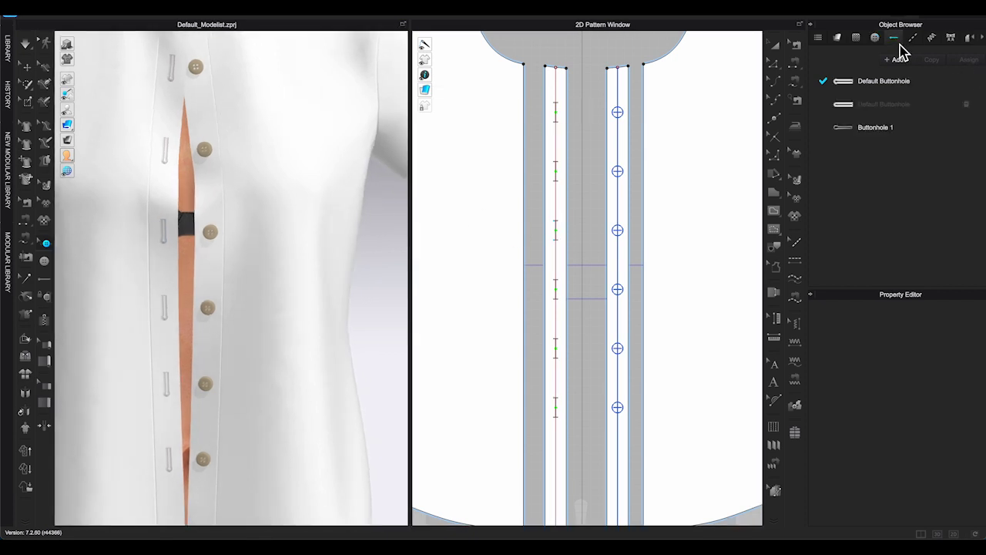
pyautogui.click(967, 104)
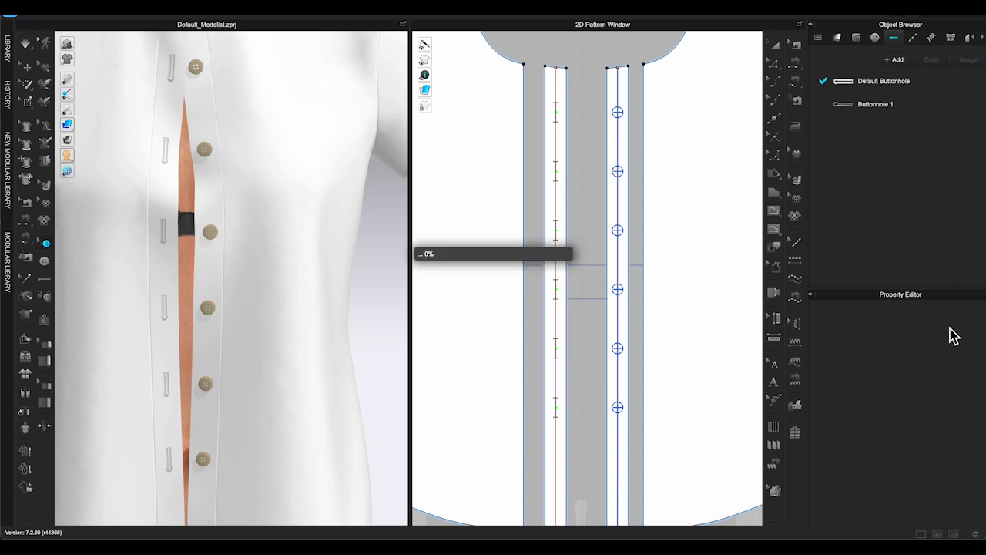
# Change the shape of the Default Buttonhole style to the outlined rectangular buttonhole.
pyautogui.scroll(-3, 959, 367)
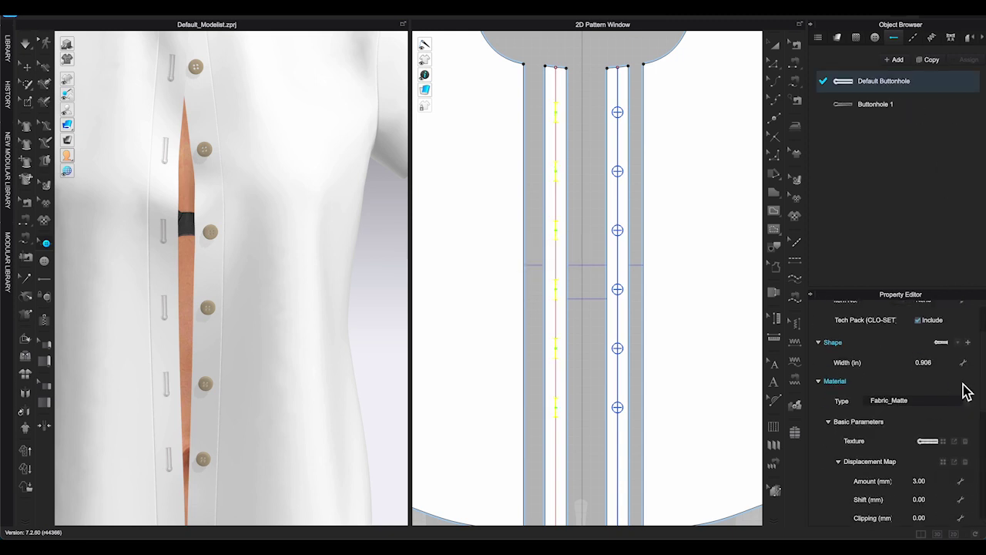
pyautogui.click(958, 342)
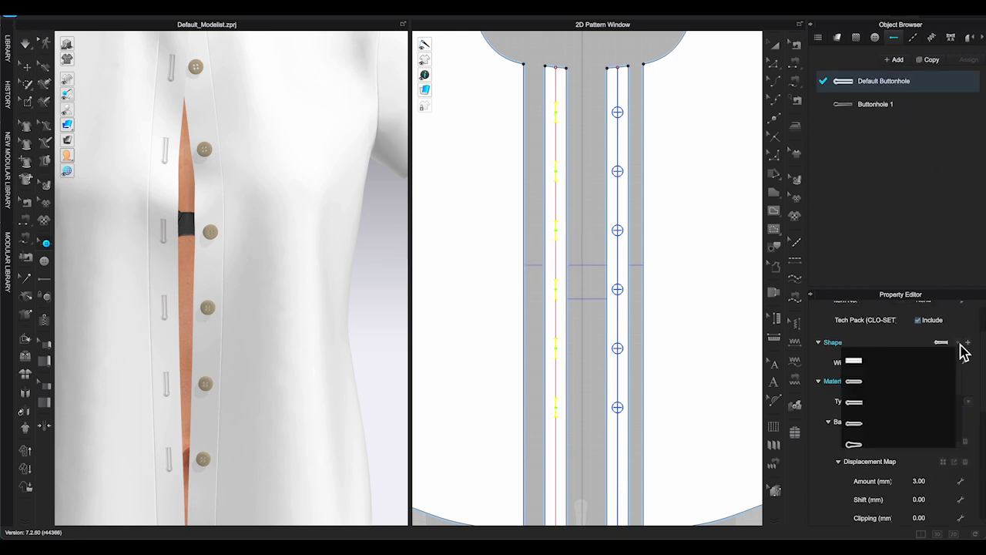
pyautogui.click(861, 365)
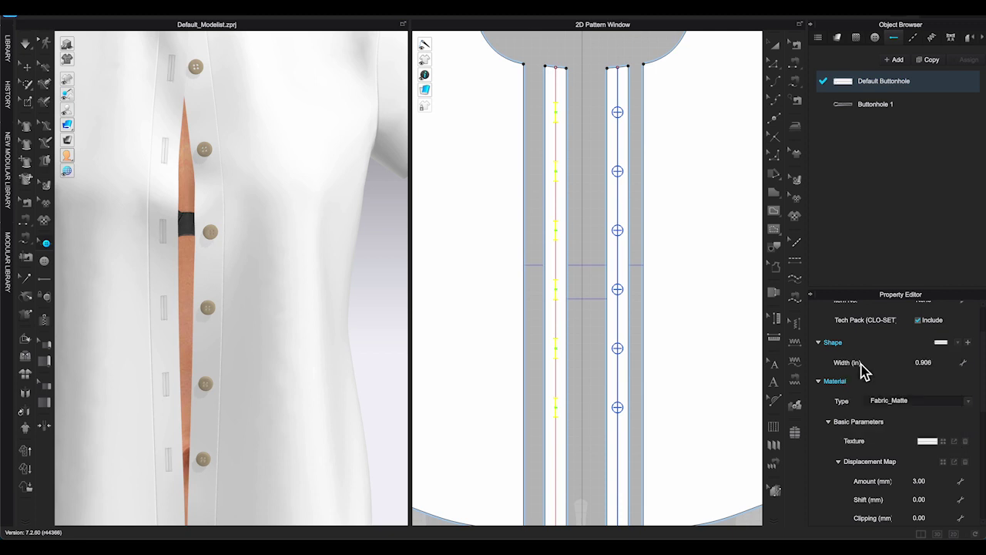
pyautogui.click(960, 343)
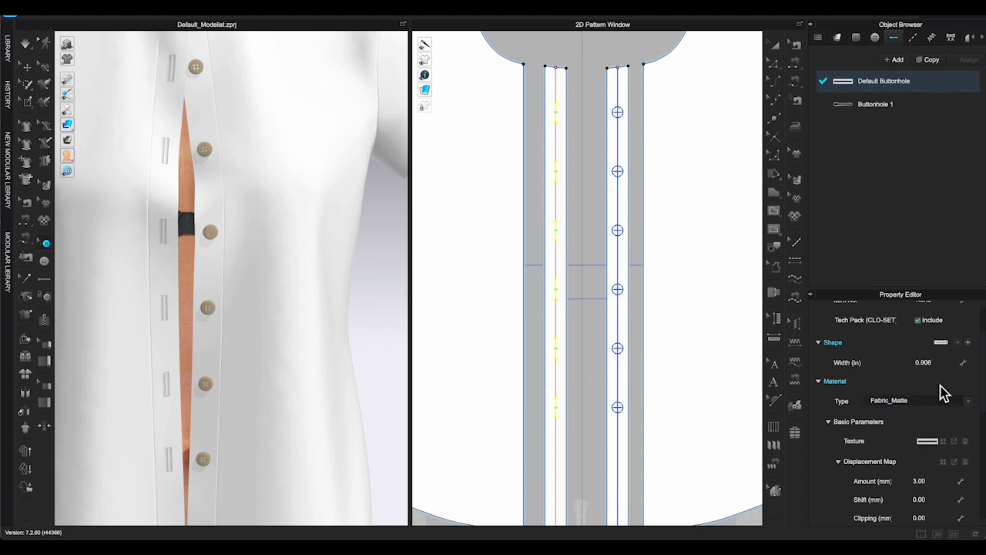
# Set the Default Buttonhole's width to 0.65 in.
pyautogui.scroll(1, 956, 392)
pyautogui.scroll(-3, 957, 391)
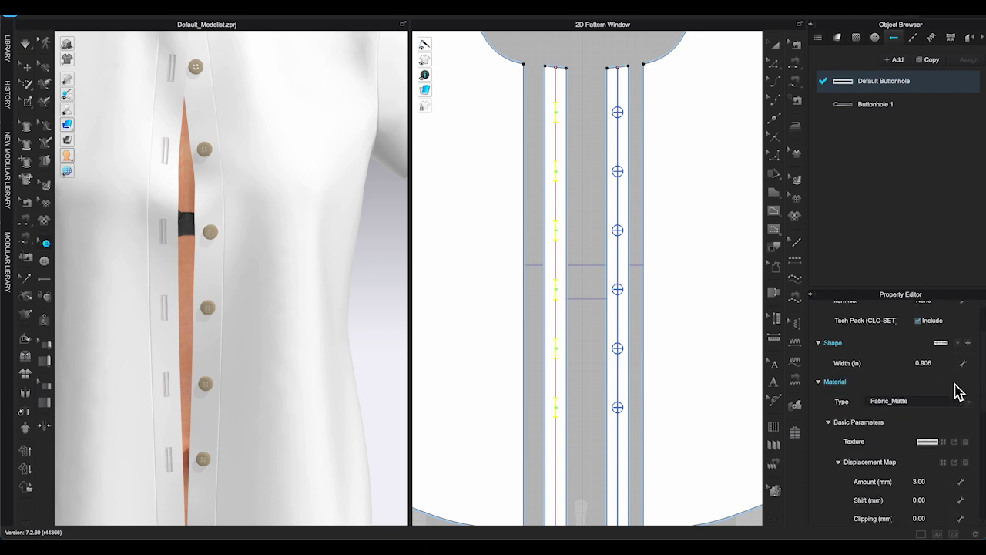
pyautogui.scroll(-4, 925, 497)
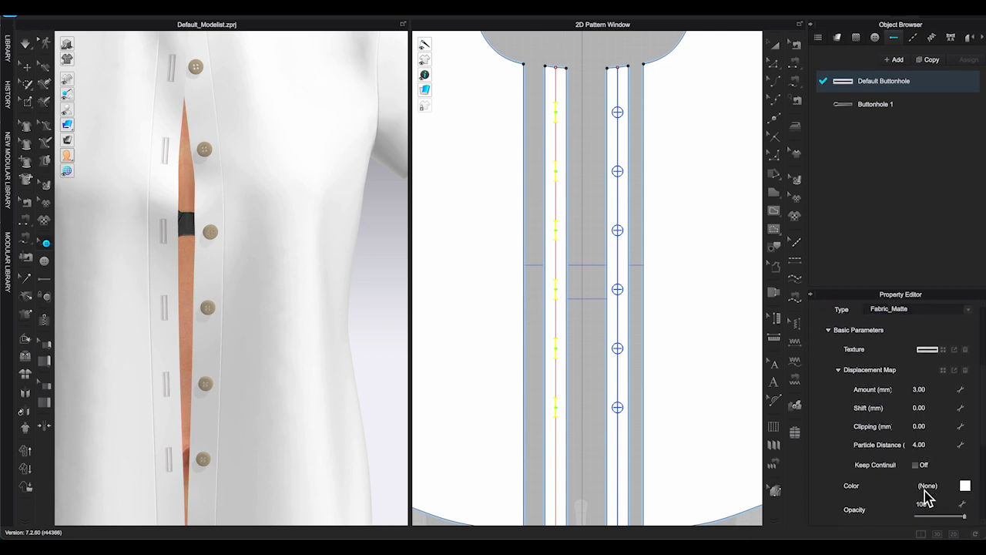
pyautogui.scroll(4, 925, 497)
pyautogui.scroll(1, 924, 497)
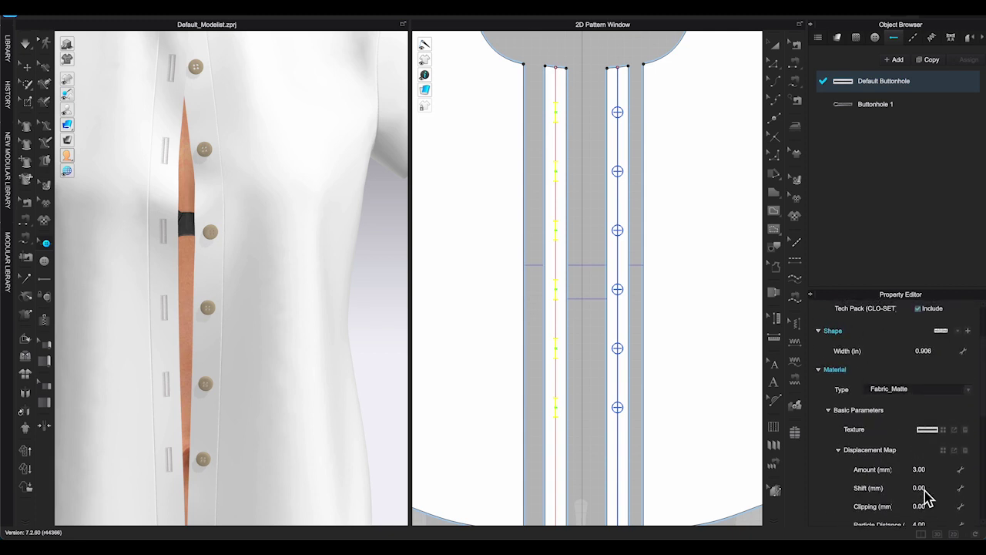
pyautogui.scroll(1, 925, 495)
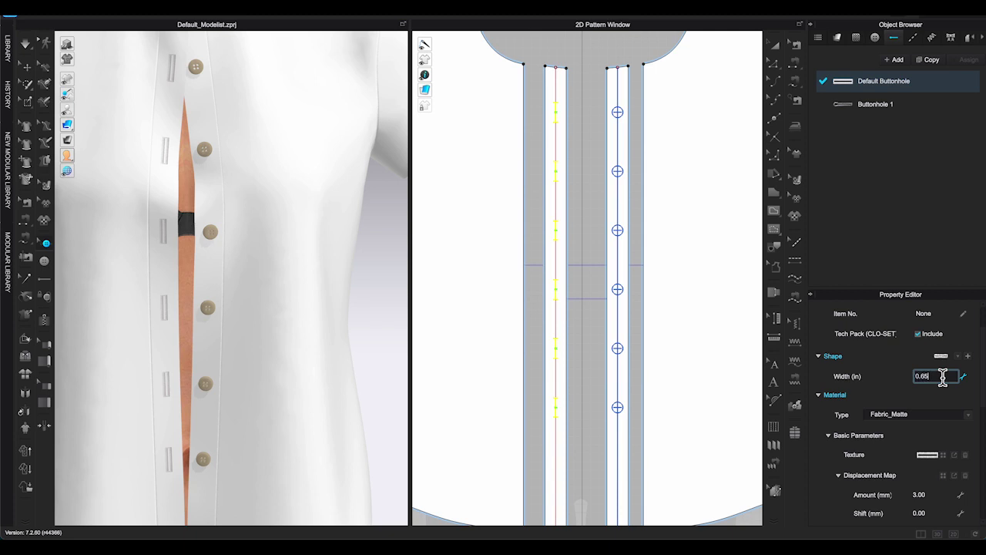
pyautogui.press('Return')
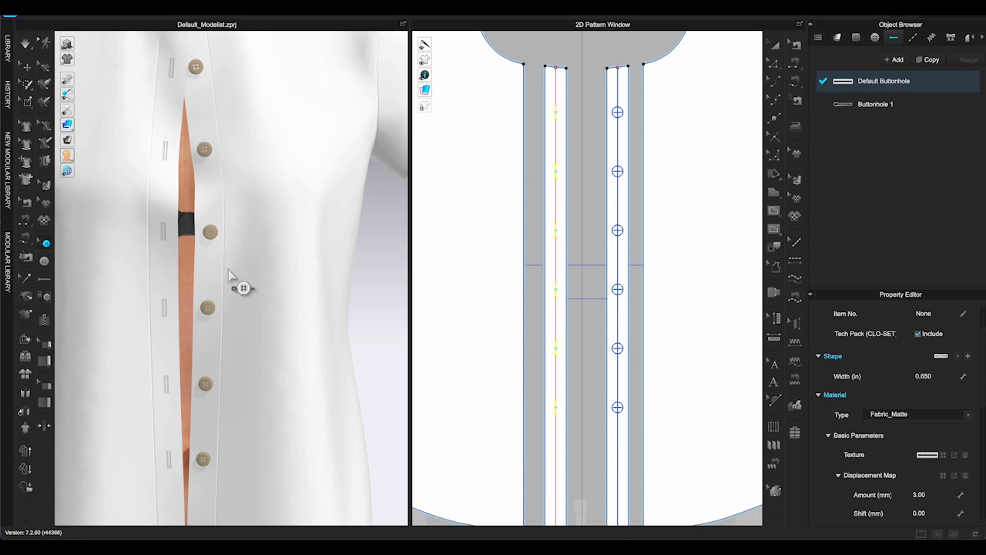
# Simulate the garment briefly while pulling on the edge of the buttonhole placket.
pyautogui.scroll(-3, 229, 274)
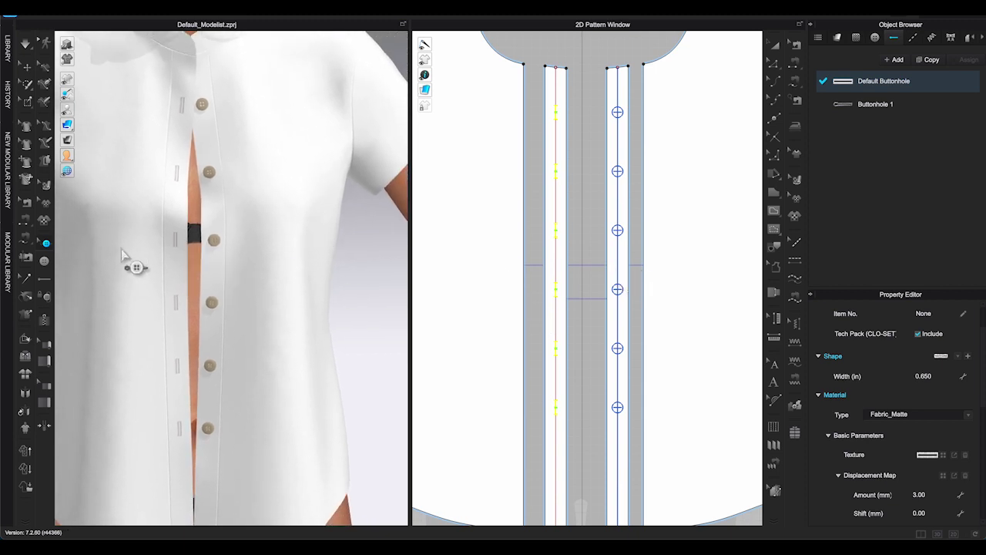
pyautogui.moveTo(221, 216); pyautogui.dragTo(172, 207)
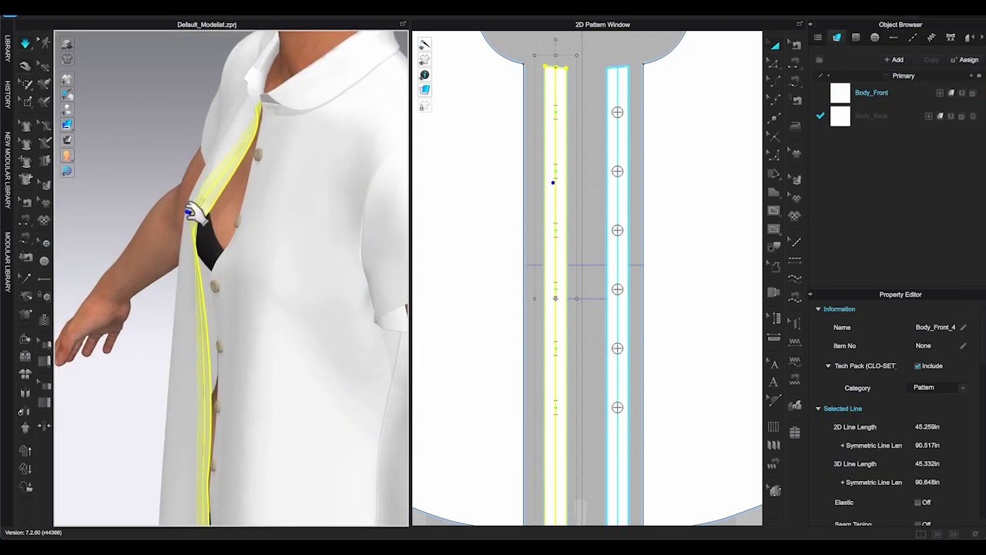
pyautogui.press('space')
# Strengthen the left-hand buttonhole placket pattern.
pyautogui.moveTo(193, 222); pyautogui.dragTo(259, 256, button='right')
pyautogui.rightClick(236, 242)
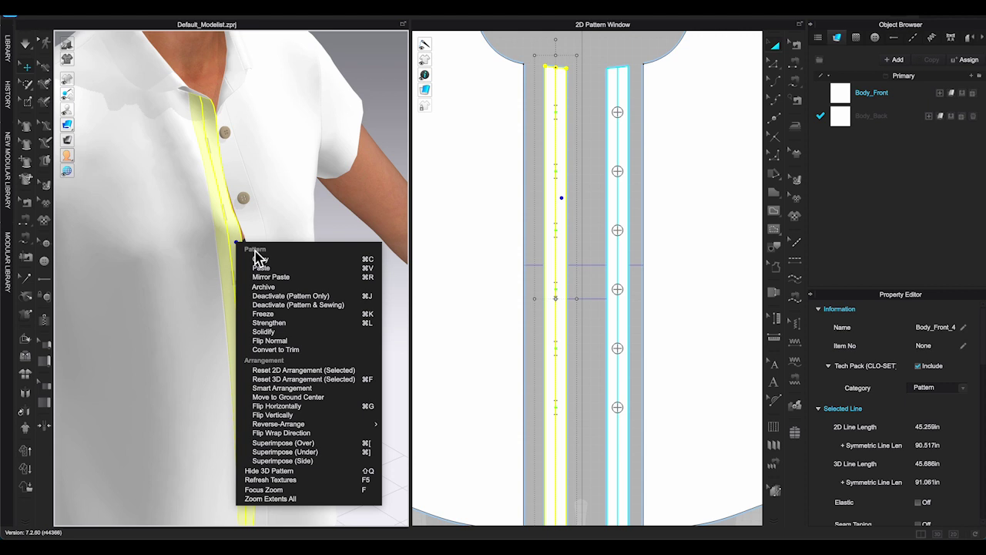
pyautogui.click(286, 322)
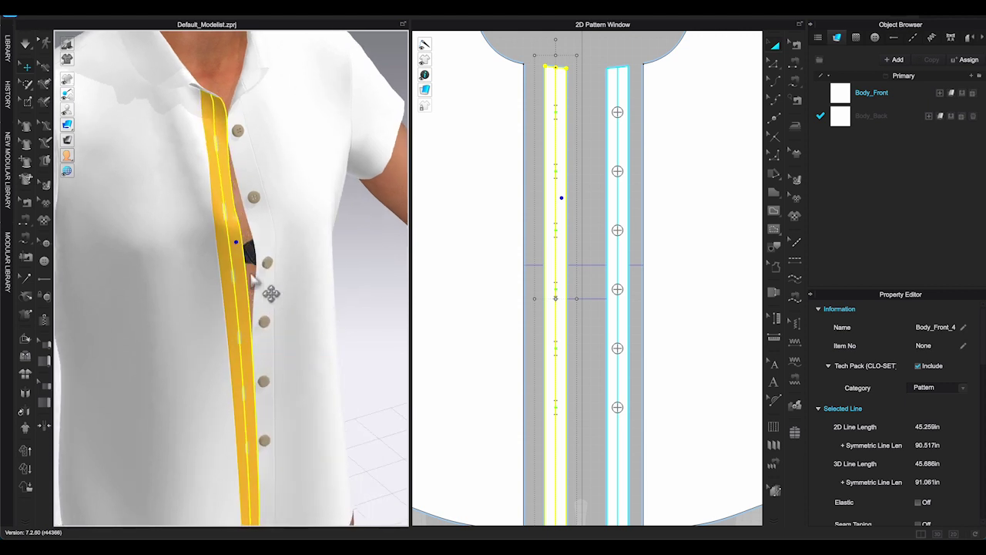
# Simulate the garment while pulling the strengthened buttonhole placket across the button placket, and clear the pattern selection.
pyautogui.moveTo(238, 264); pyautogui.dragTo(302, 249)
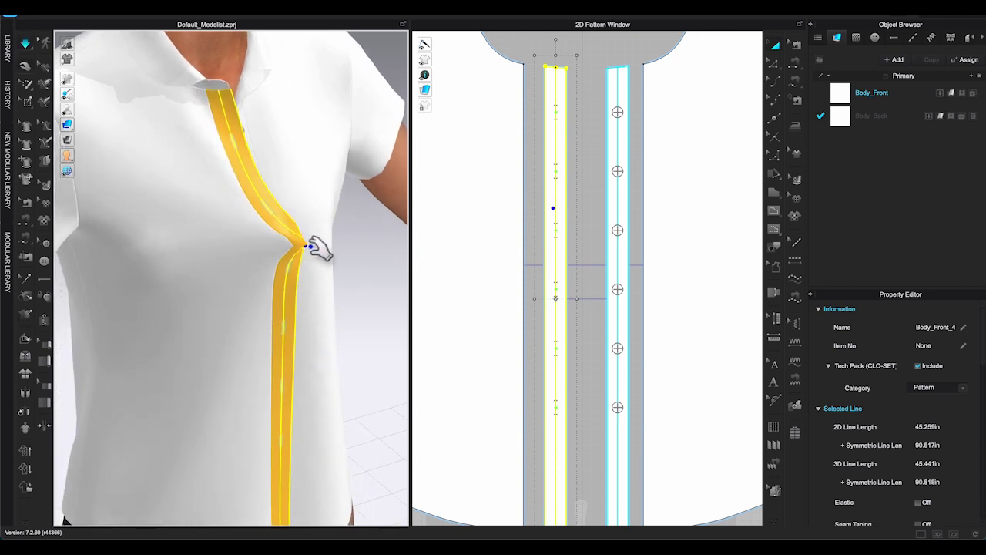
pyautogui.moveTo(346, 273); pyautogui.dragTo(299, 274, button='right')
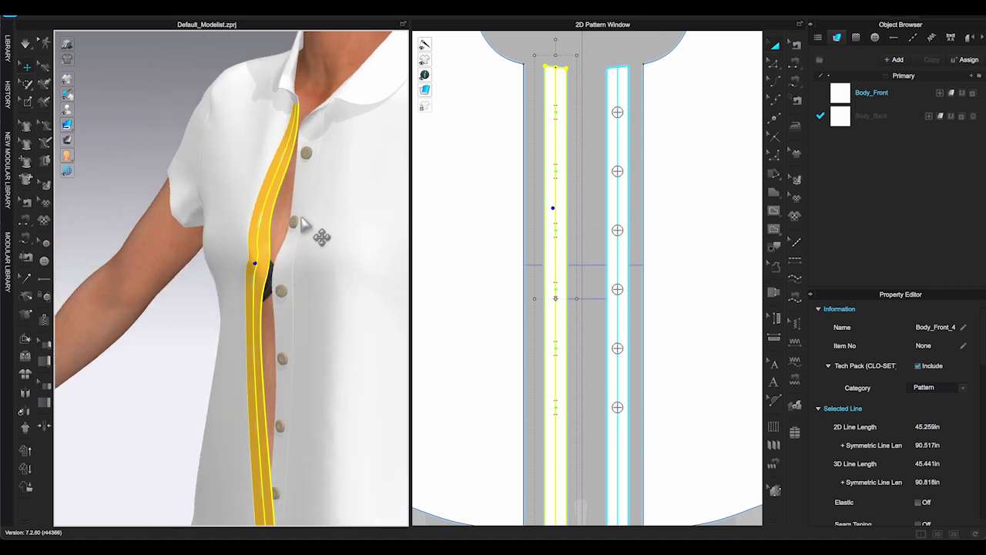
pyautogui.click(591, 65)
# Fasten all the buttons on the button placket to their matching buttonholes on the opposite placket.
pyautogui.moveTo(68, 316); pyautogui.dragTo(121, 327, button='right')
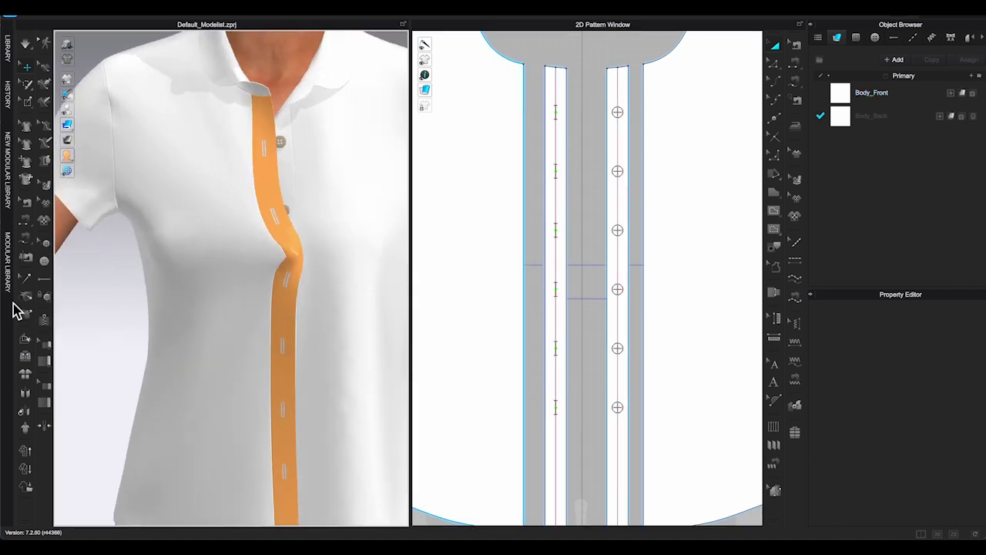
pyautogui.click(47, 297)
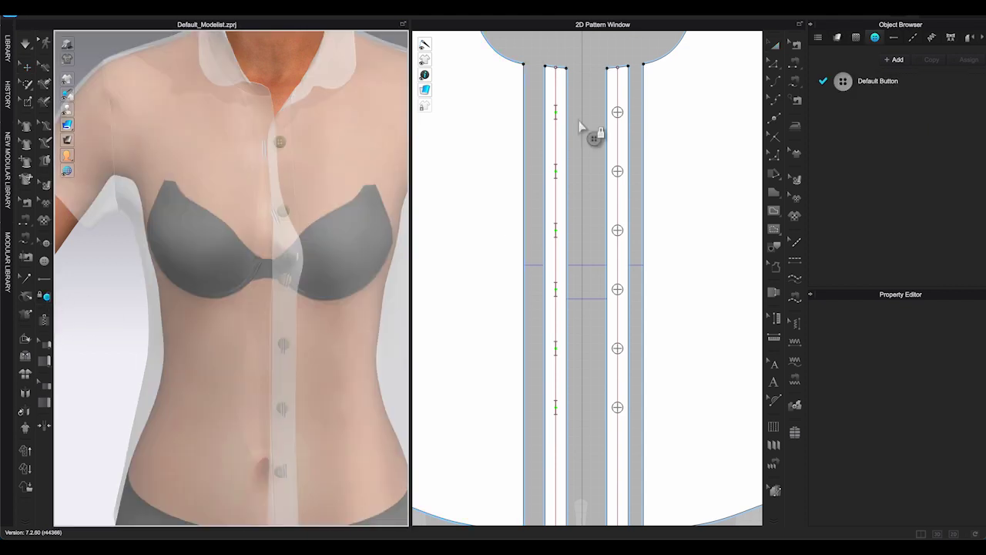
pyautogui.moveTo(601, 100); pyautogui.dragTo(658, 465)
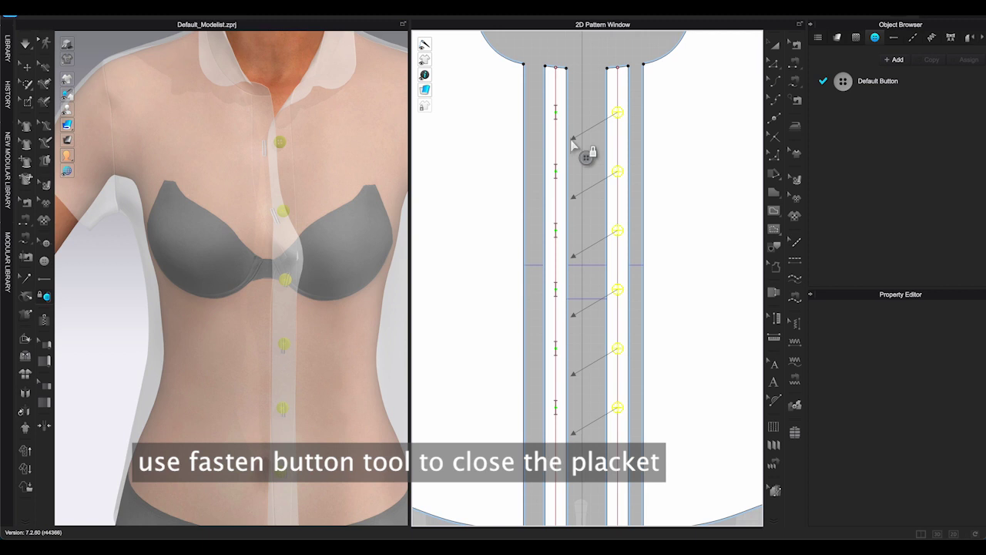
pyautogui.click(560, 113)
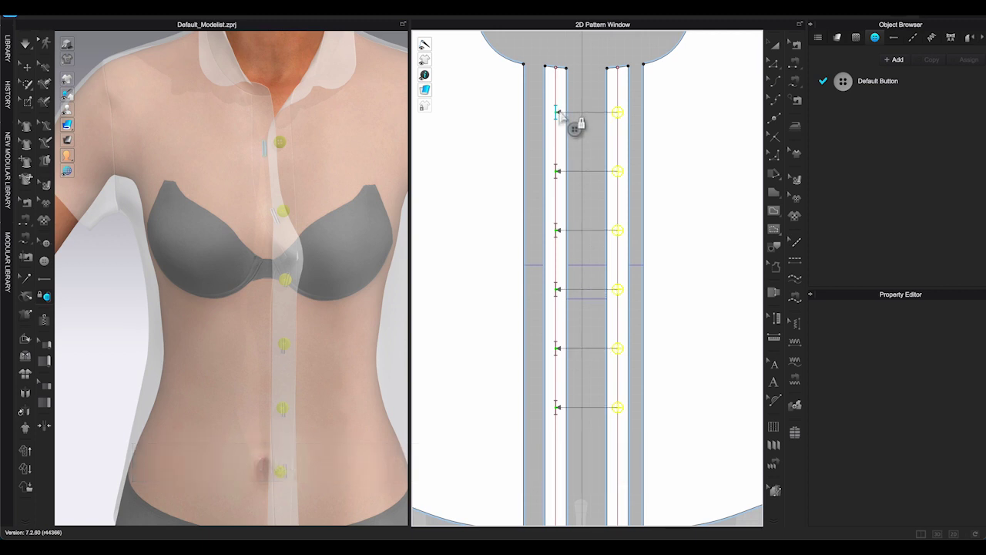
# Simulate the garment with the placket fastened while pulling the front of the collar stand into place at the neckline.
pyautogui.click(26, 67)
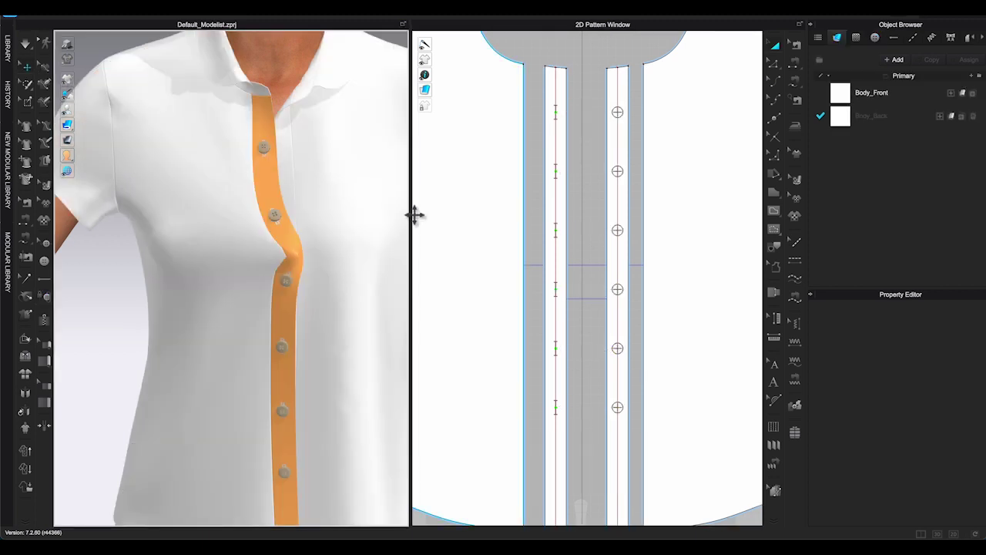
pyautogui.press('space')
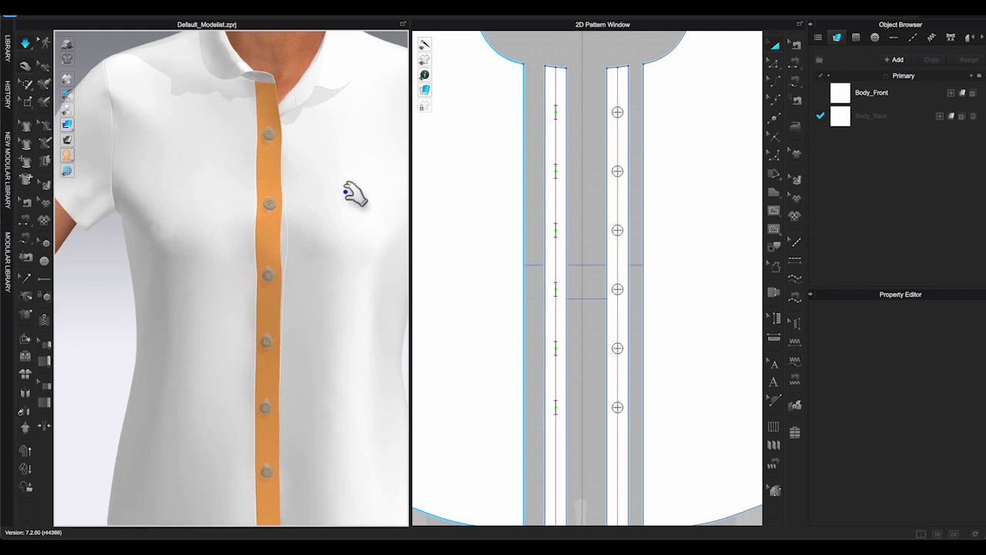
pyautogui.moveTo(296, 110); pyautogui.dragTo(272, 55)
pyautogui.moveTo(296, 72); pyautogui.dragTo(274, 72)
pyautogui.moveTo(285, 70); pyautogui.dragTo(265, 59)
pyautogui.click(268, 55)
pyautogui.moveTo(320, 127)
pyautogui.mouseDown(button='right')
pyautogui.moveTo(283, 85)
pyautogui.moveTo(319, 127)
pyautogui.mouseUp(button='right')
pyautogui.moveTo(270, 78); pyautogui.dragTo(263, 46)
pyautogui.moveTo(578, 60); pyautogui.dragTo(564, 141, button='middle')
pyautogui.press('2')
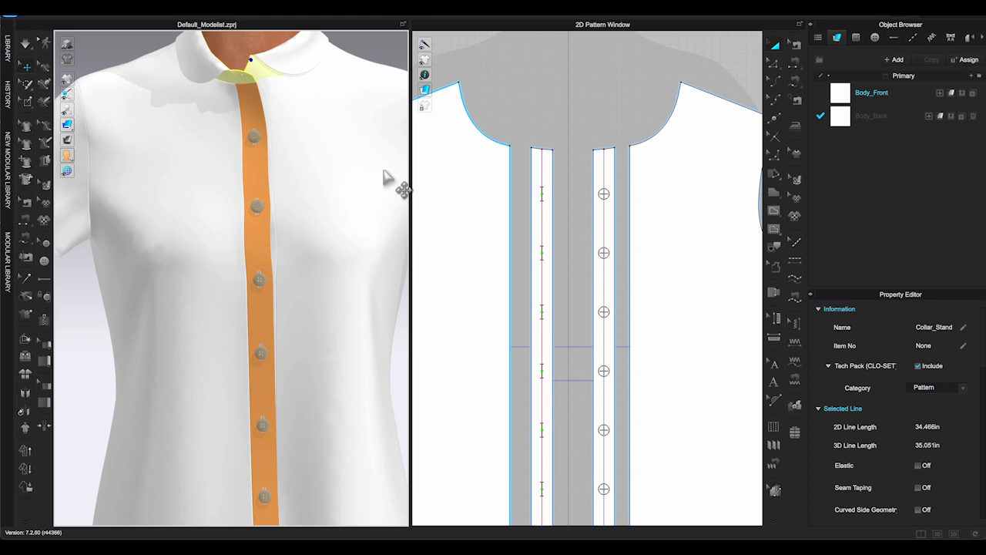
pyautogui.rightClick(265, 178)
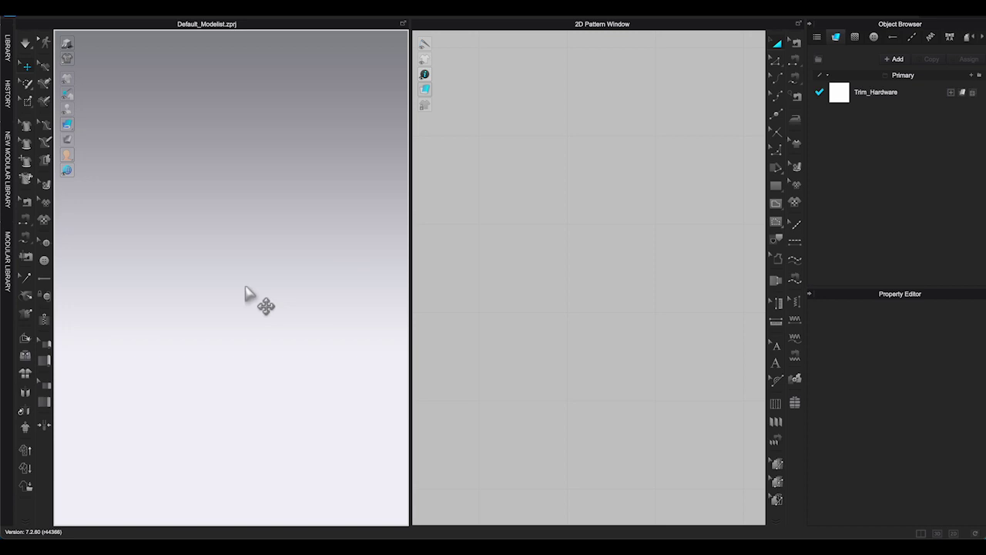
# Turn on the ground grid in the 3D window.
pyautogui.moveTo(69, 175)
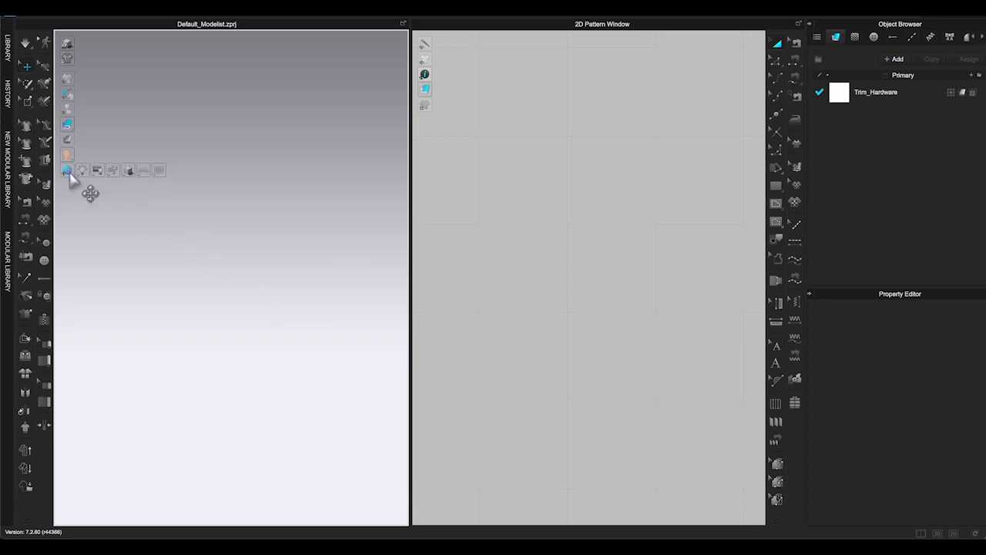
pyautogui.click(151, 174)
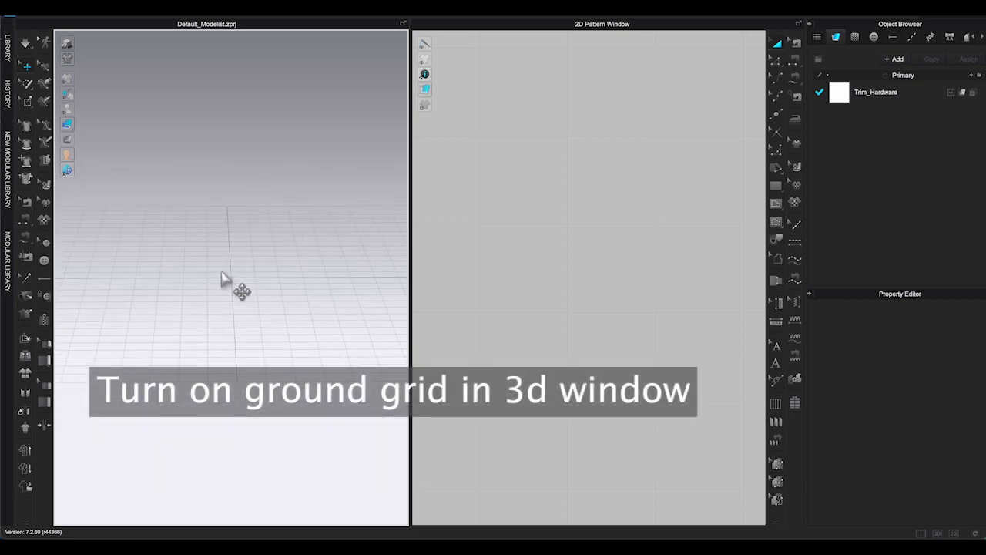
pyautogui.moveTo(222, 273); pyautogui.dragTo(220, 273, button='right')
# Create a 5 by 5 in square pattern near the origin of the 2D pattern window.
pyautogui.scroll(-3, 602, 323)
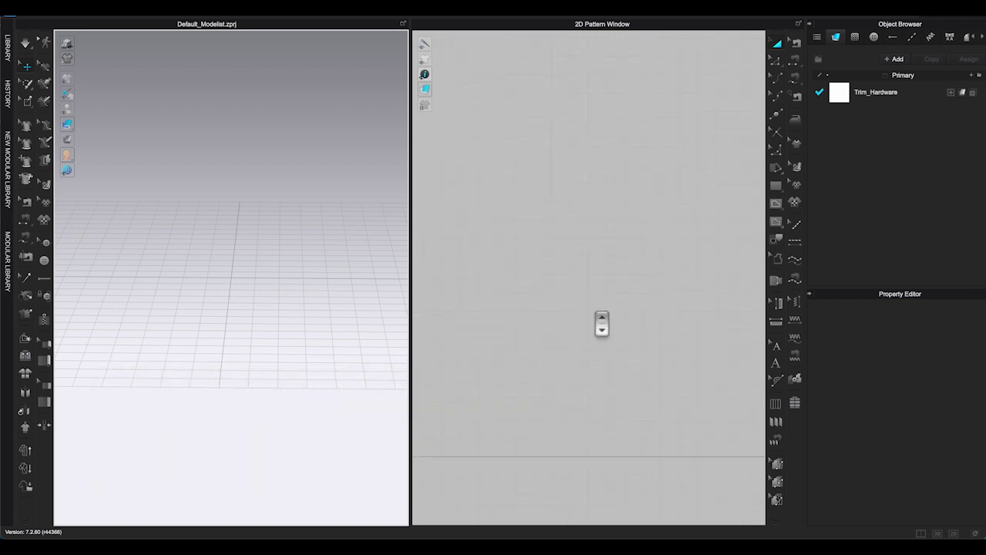
pyautogui.scroll(-2, 602, 324)
pyautogui.scroll(-6, 602, 324)
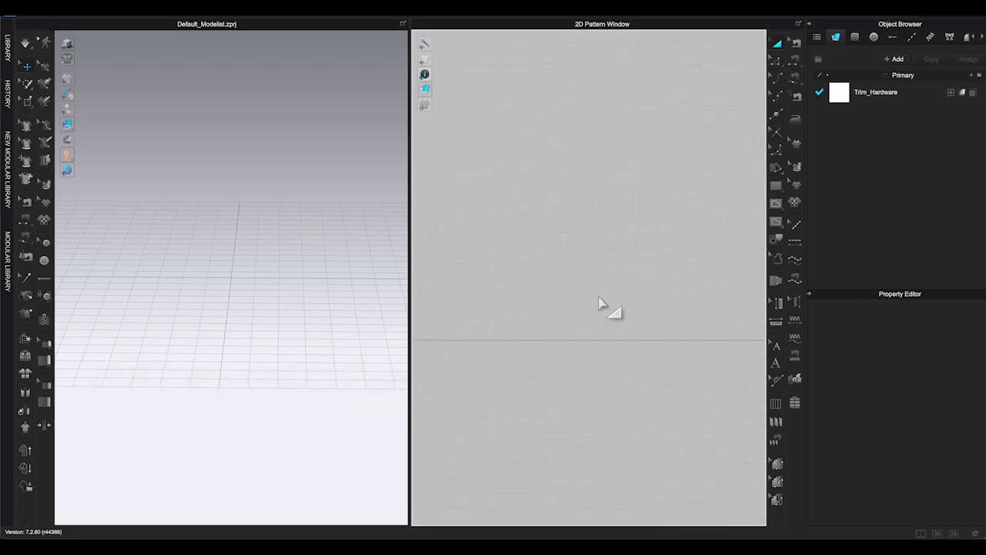
pyautogui.moveTo(678, 317); pyautogui.dragTo(618, 384, button='middle')
pyautogui.scroll(6, 581, 333)
pyautogui.moveTo(425, 75)
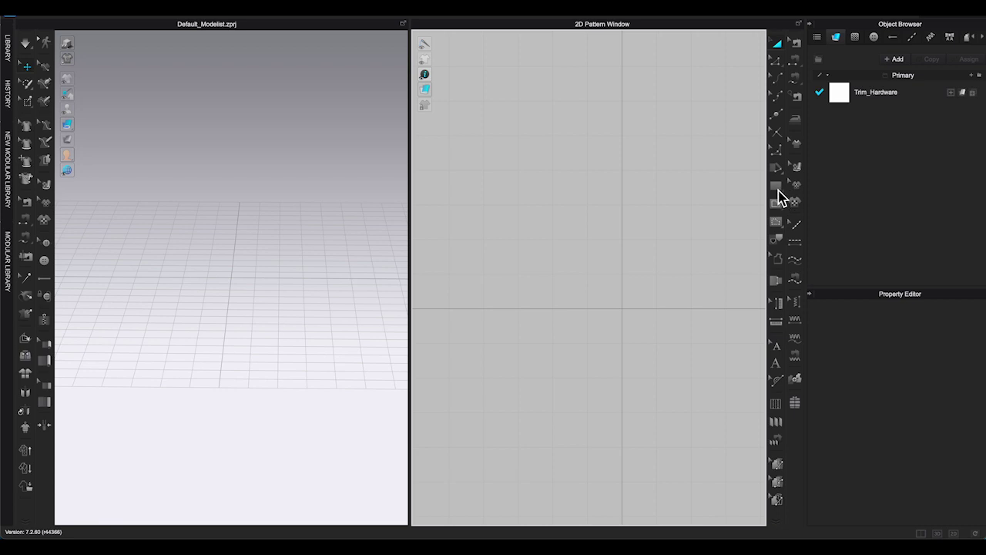
pyautogui.click(778, 189)
pyautogui.click(564, 263)
pyautogui.write('5')
pyautogui.press('Tab')
pyautogui.write('5')
pyautogui.click(467, 344)
pyautogui.scroll(-5, 592, 329)
pyautogui.click(295, 306)
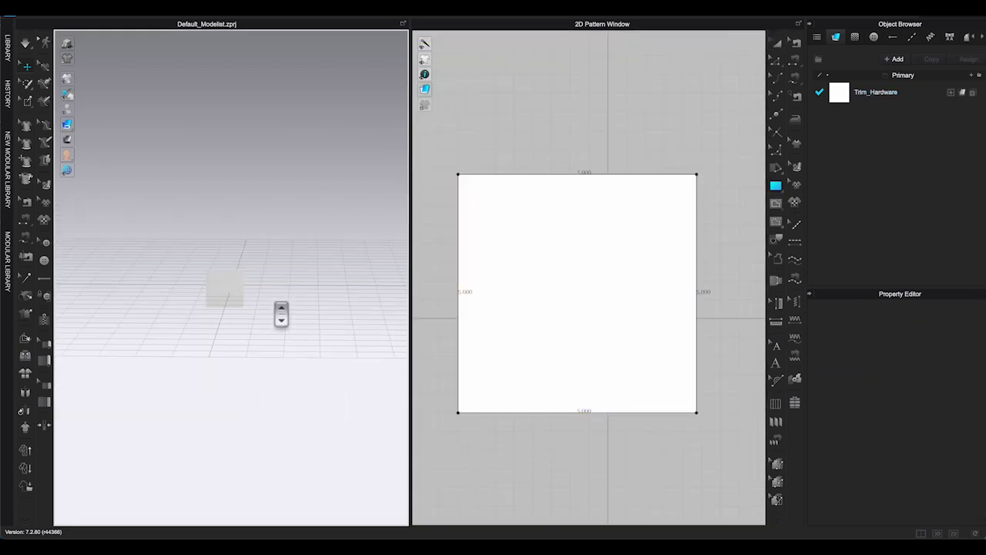
# Draw a diagonal internal line across the square from its upper-left corner, and add points 0.7 in from that corner on both adjoining edges.
pyautogui.click(776, 203)
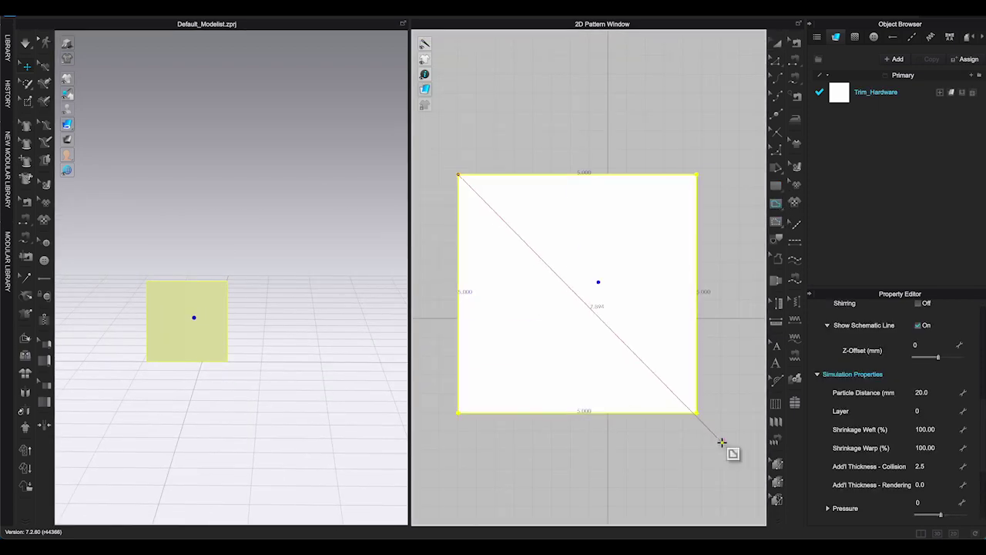
pyautogui.doubleClick(696, 413)
pyautogui.press('x')
pyautogui.rightClick(501, 175)
pyautogui.write('0.7')
pyautogui.press('Return')
pyautogui.rightClick(458, 206)
pyautogui.write('0.7')
pyautogui.press('Return')
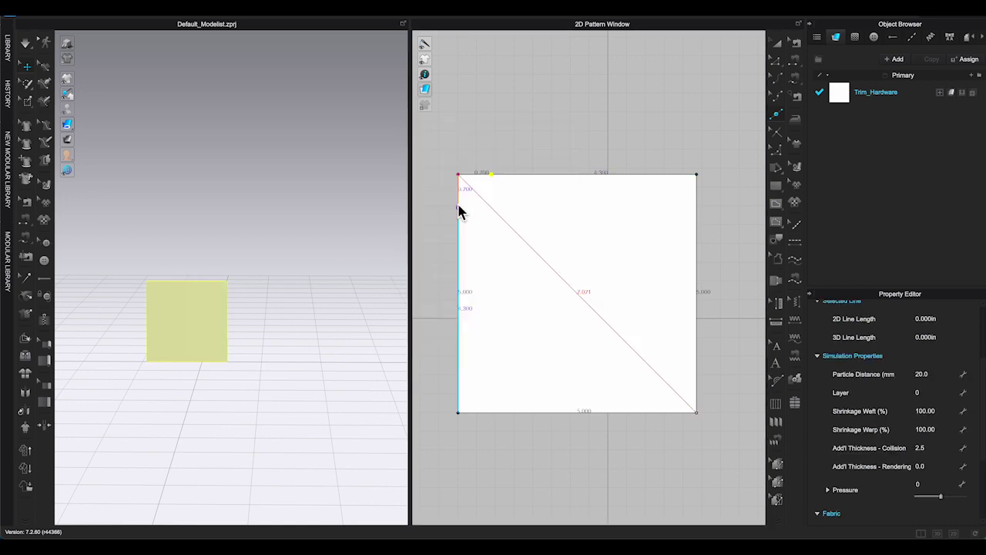
# Draw an internal slot outline between the two 0.7 in points, with sides about 2.18 in long running parallel to the diagonal.
pyautogui.click(779, 205)
pyautogui.click(492, 174)
pyautogui.keyDown('shift'); pyautogui.click(565, 248); pyautogui.keyUp('shift')
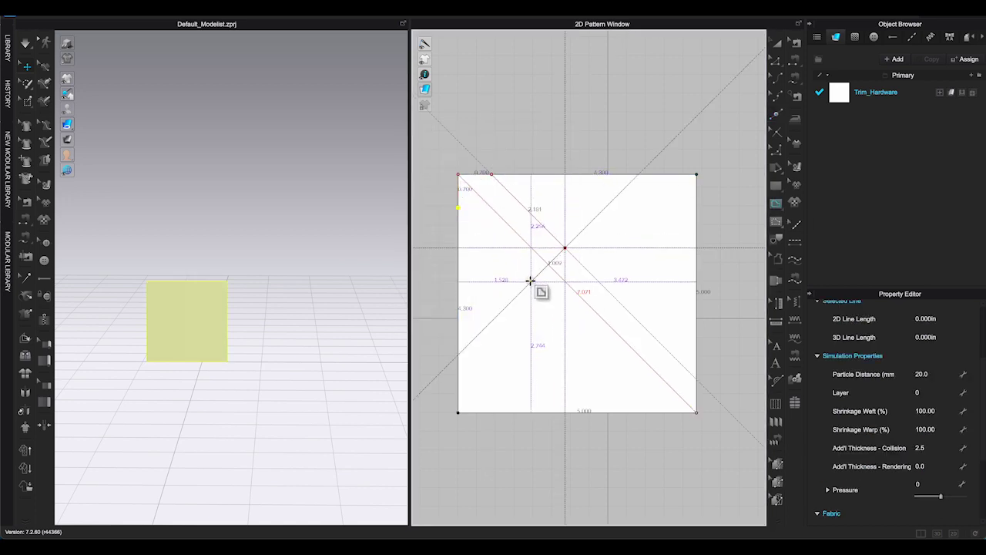
pyautogui.keyDown('shift'); pyautogui.click(531, 282); pyautogui.keyUp('shift')
pyautogui.keyDown('shift'); pyautogui.doubleClick(459, 207); pyautogui.keyUp('shift')
pyautogui.press('z')
pyautogui.rightClick(509, 205)
pyautogui.click(506, 203)
pyautogui.doubleClick(539, 222)
pyautogui.rightClick(511, 260)
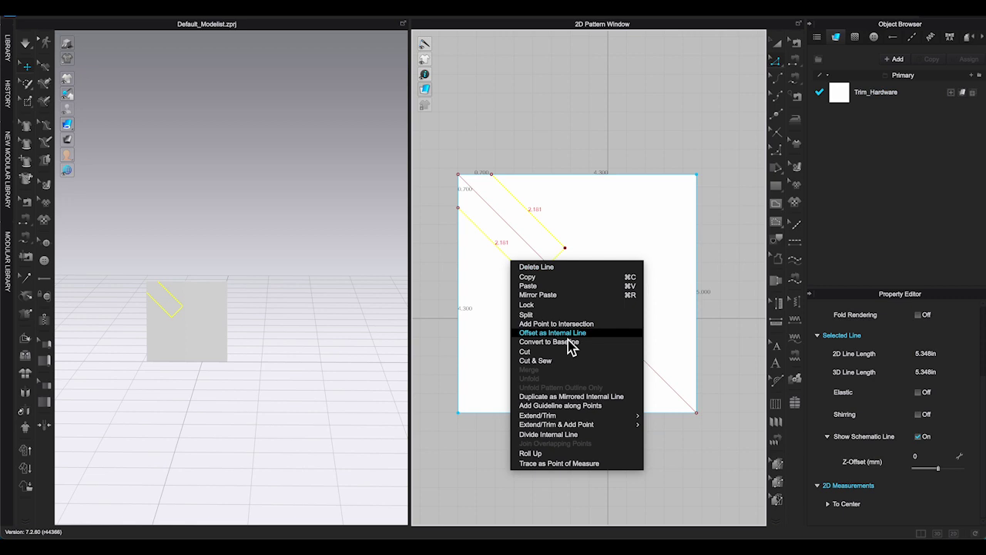
pyautogui.click(744, 260)
# Bow the inner end of the slot outline into an outward curve, and cut the slot out of the square.
pyautogui.press('c')
pyautogui.moveTo(549, 264); pyautogui.dragTo(562, 278)
pyautogui.press('z')
pyautogui.keyDown('shift'); pyautogui.click(564, 248); pyautogui.keyUp('shift')
pyautogui.keyDown('shift'); pyautogui.click(497, 244); pyautogui.keyUp('shift')
pyautogui.rightClick(497, 236)
pyautogui.click(544, 324)
pyautogui.click(777, 43)
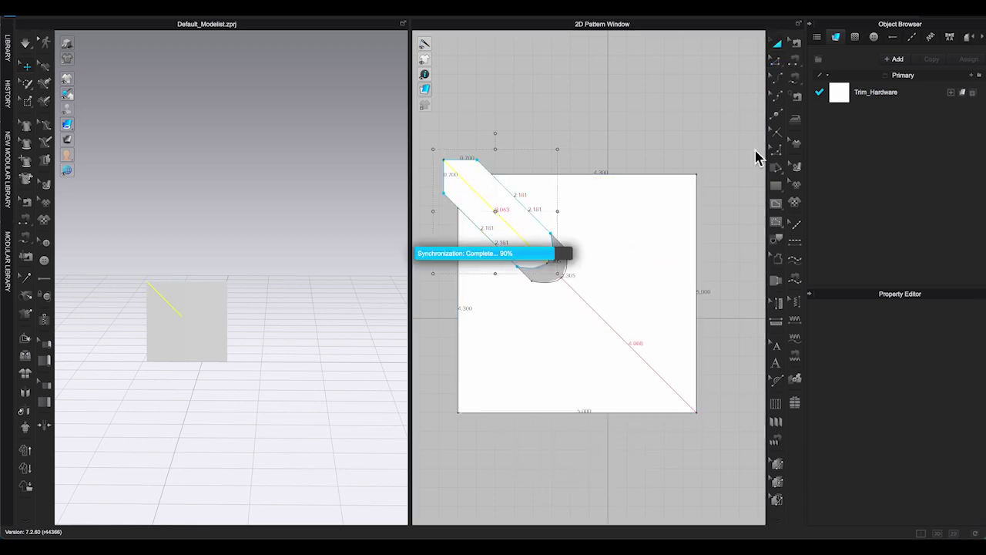
pyautogui.press('Delete')
# Try to round the slot's upper outer corner by length with 0.5 in for Line 1, and undo it.
pyautogui.press('r')
pyautogui.moveTo(492, 174); pyautogui.dragTo(502, 185)
pyautogui.rightClick(501, 185)
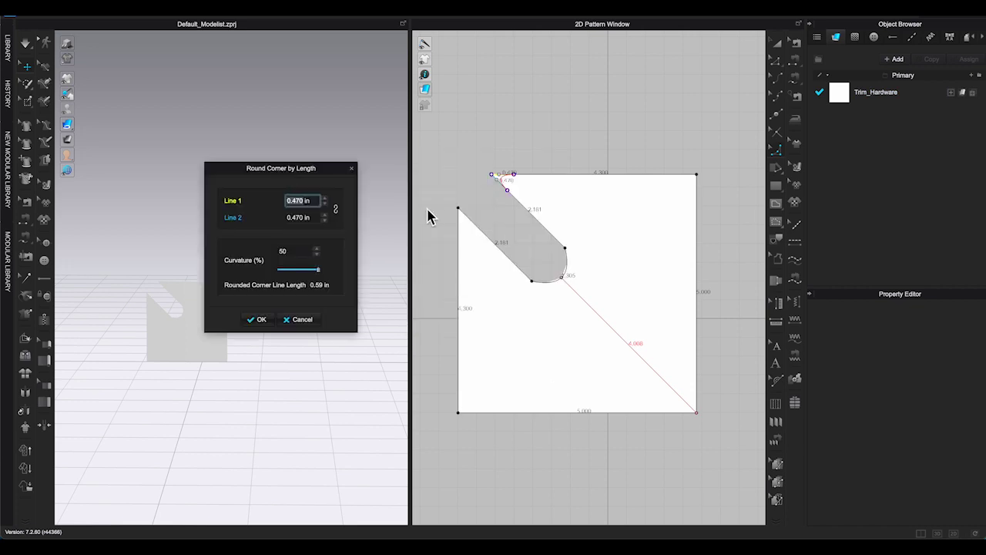
pyautogui.write('0.')
pyautogui.press('Tab')
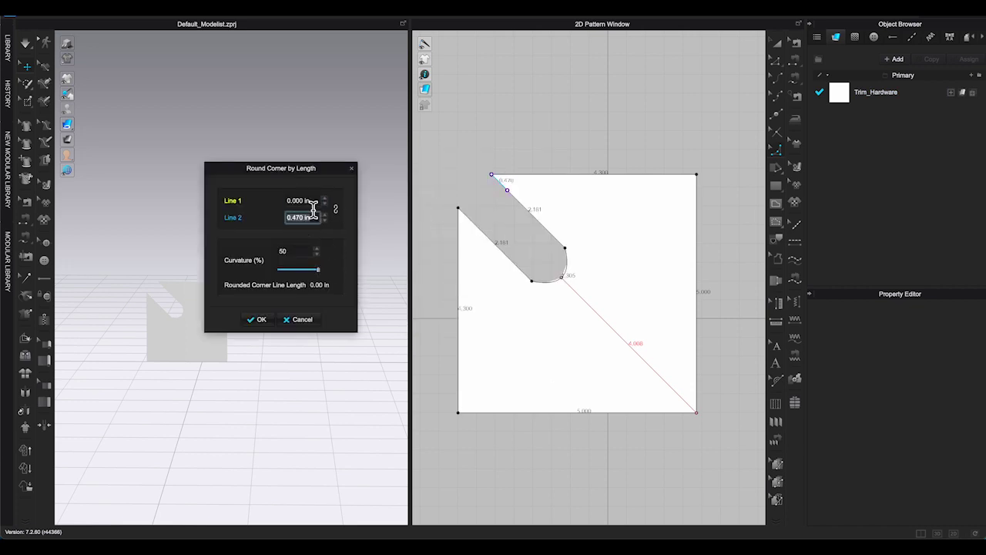
pyautogui.doubleClick(310, 202)
pyautogui.write('0.5')
pyautogui.press('Return')
pyautogui.hotkey('ctrl', 'z')
# Round both outer corners of the slot freehand into curves about 0.72 in long.
pyautogui.scroll(2, 503, 204)
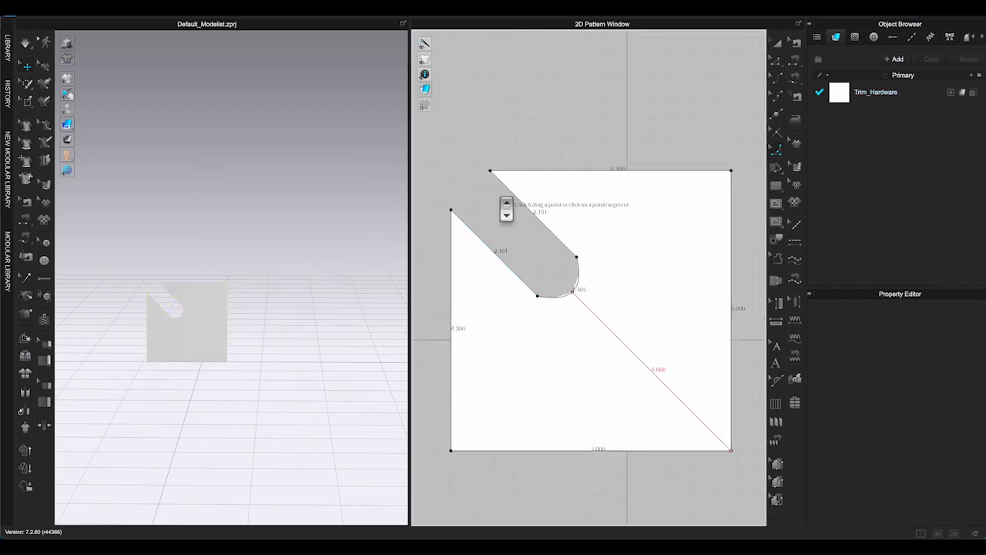
pyautogui.scroll(1, 506, 206)
pyautogui.moveTo(491, 171); pyautogui.dragTo(520, 186)
pyautogui.moveTo(450, 211); pyautogui.dragTo(458, 246)
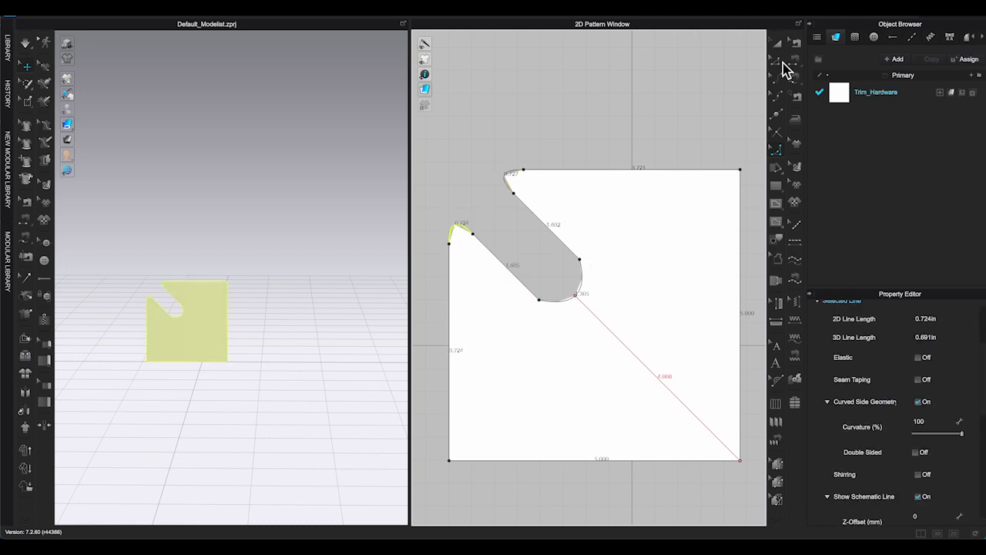
# Delete the remaining diagonal internal line from the slotted square.
pyautogui.click(777, 61)
pyautogui.scroll(-1, 529, 255)
pyautogui.click(625, 343)
pyautogui.press('Delete')
# Unfold the slotted square across its bottom edge to mirror the slot downward.
pyautogui.scroll(-3, 611, 328)
pyautogui.moveTo(688, 359); pyautogui.dragTo(679, 287, button='middle')
pyautogui.rightClick(580, 321)
pyautogui.click(614, 431)
pyautogui.click(700, 347)
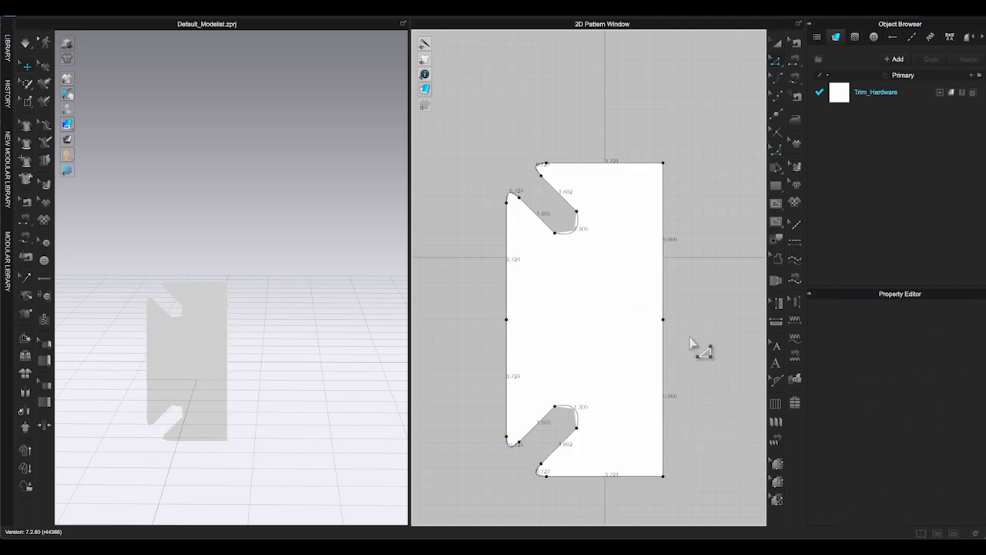
# Remove the midpoint on the pattern's right edge, and unfold the pattern across that edge to mirror both slots.
pyautogui.click(663, 320)
pyautogui.press('Delete')
pyautogui.rightClick(664, 321)
pyautogui.click(699, 430)
# Move the four-slot pattern above the horizontal axis of the 2D pattern window and deselect it.
pyautogui.scroll(-3, 649, 371)
pyautogui.click(777, 45)
pyautogui.moveTo(689, 392); pyautogui.dragTo(620, 206)
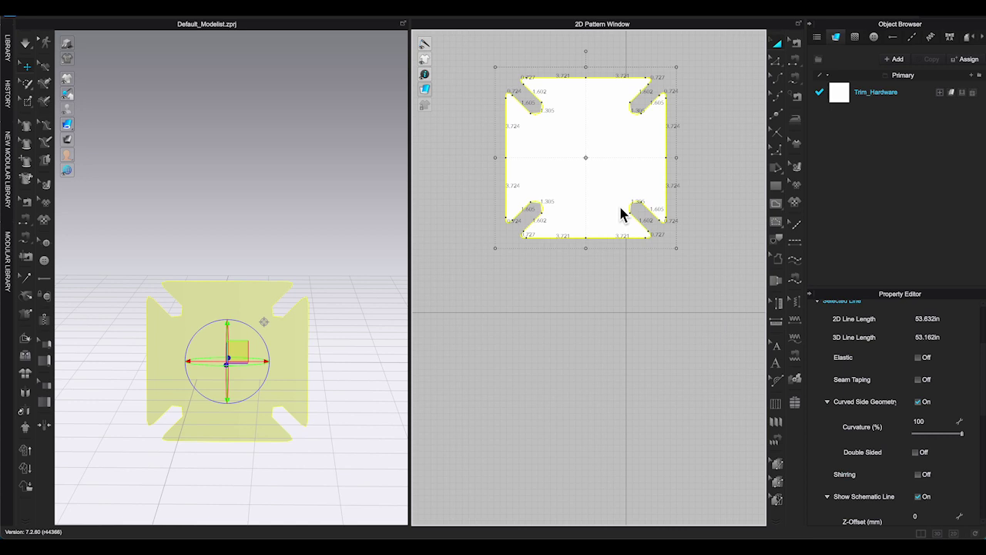
pyautogui.click(642, 271)
pyautogui.moveTo(641, 272); pyautogui.dragTo(620, 344, button='middle')
pyautogui.scroll(1, 620, 344)
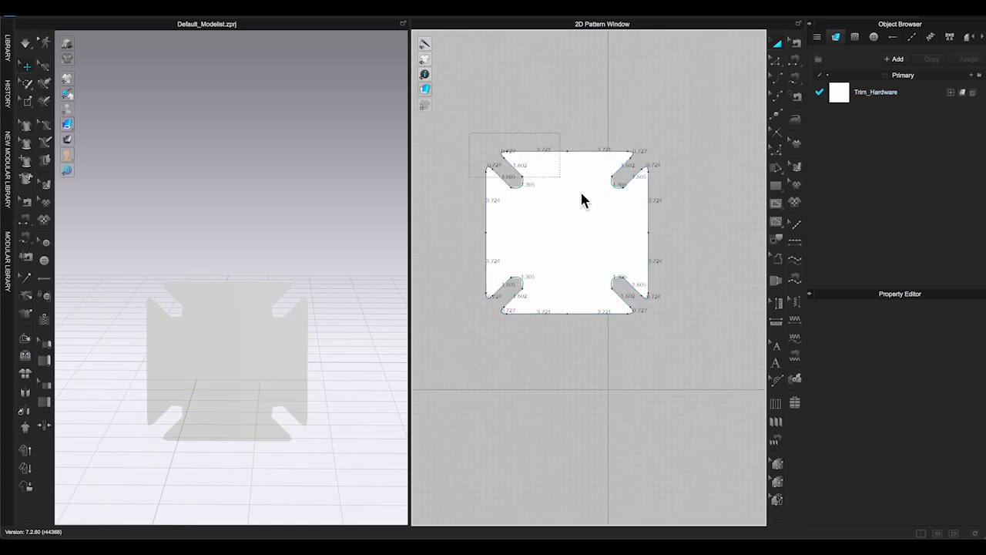
# Scale the whole pattern down proportionally until each half of a straight side is about 0.311 in long.
pyautogui.moveTo(582, 200); pyautogui.dragTo(687, 359)
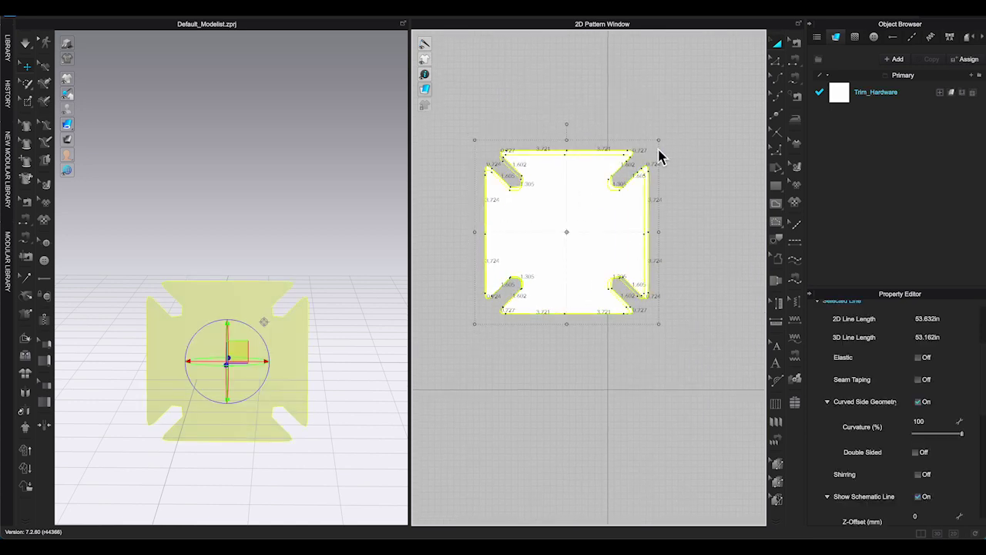
pyautogui.moveTo(659, 152); pyautogui.dragTo(601, 239)
pyautogui.moveTo(543, 289); pyautogui.dragTo(539, 290)
pyautogui.scroll(10, 443, 320)
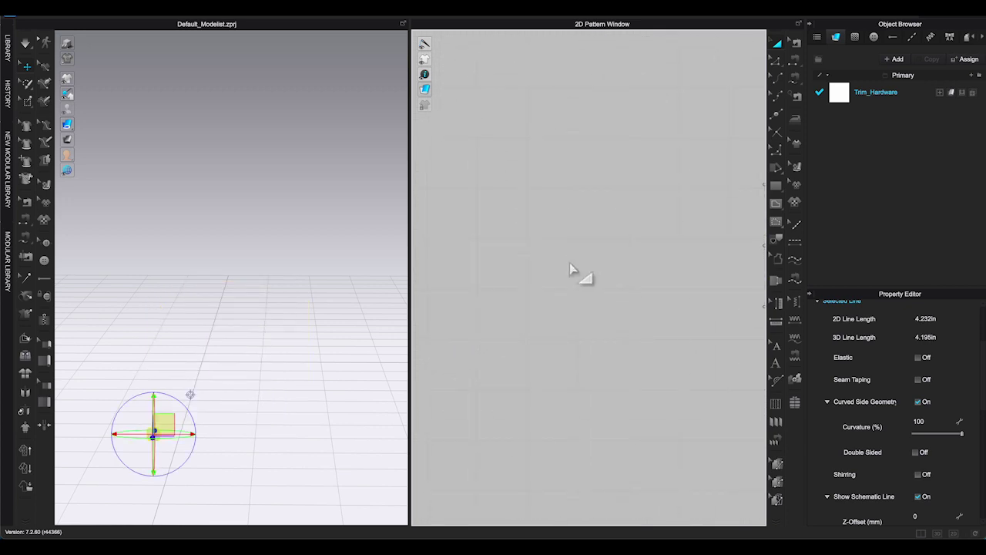
pyautogui.moveTo(595, 234); pyautogui.dragTo(394, 364, button='middle')
pyautogui.scroll(5, 669, 375)
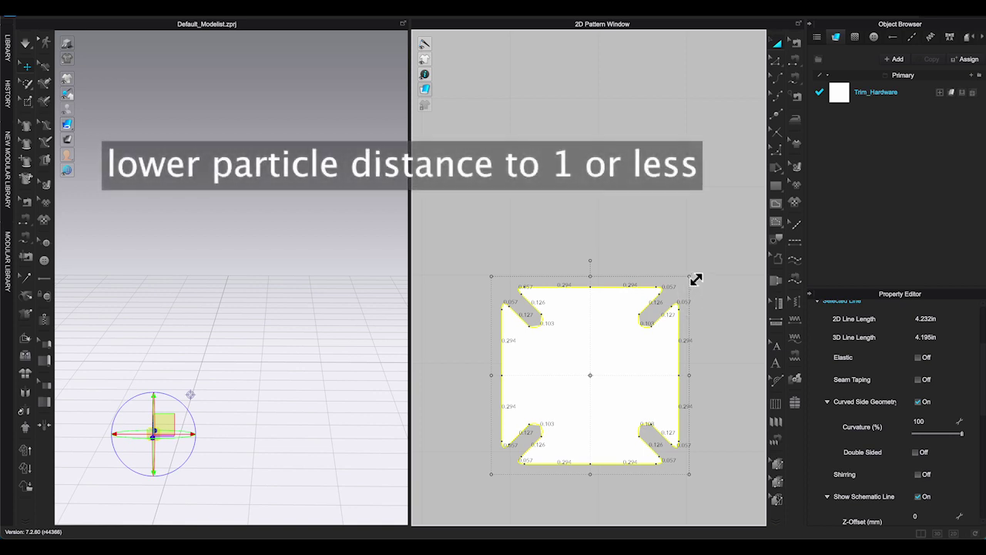
pyautogui.moveTo(691, 277); pyautogui.dragTo(701, 267)
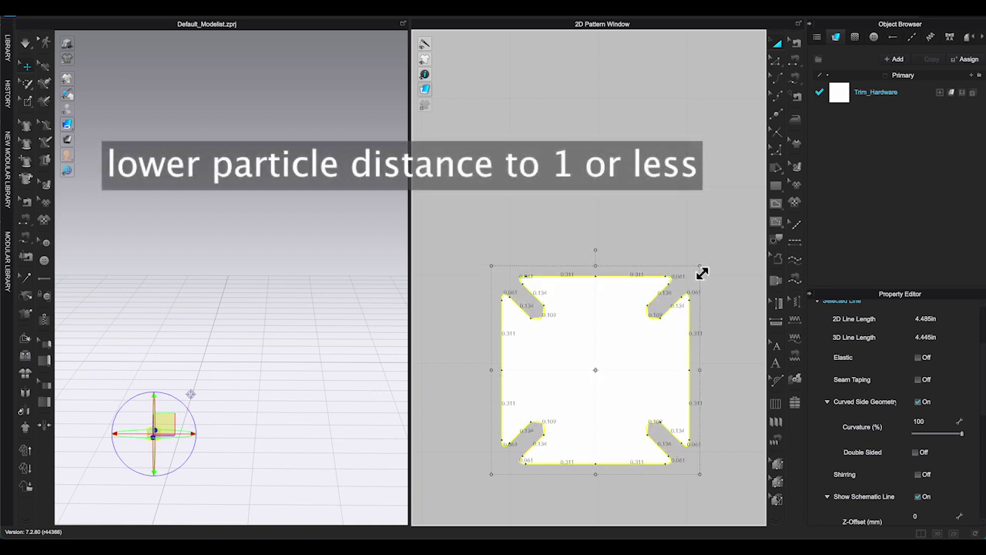
pyautogui.click(724, 284)
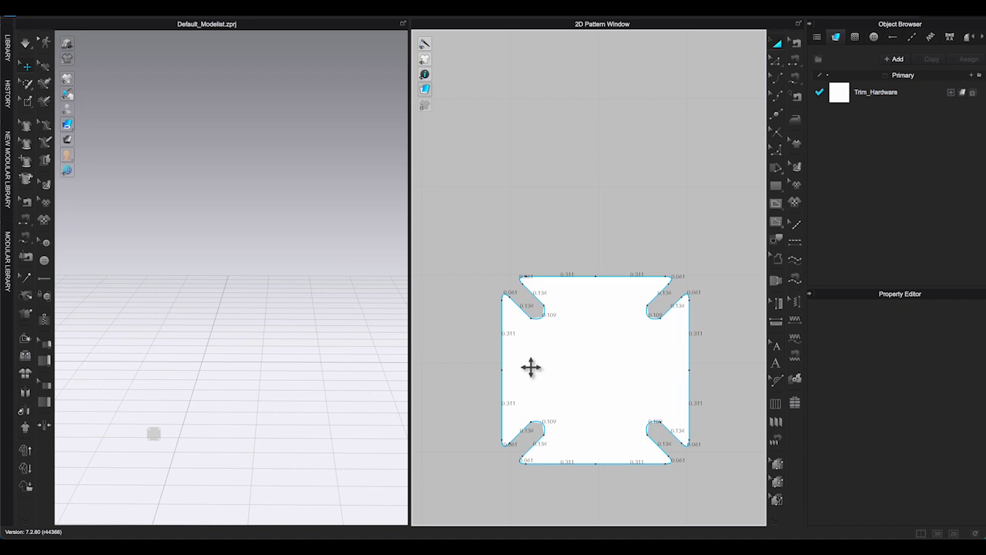
# Set the four-slot pattern's particle distance to 1.0 mm and accept the slower simulation.
pyautogui.click(609, 365)
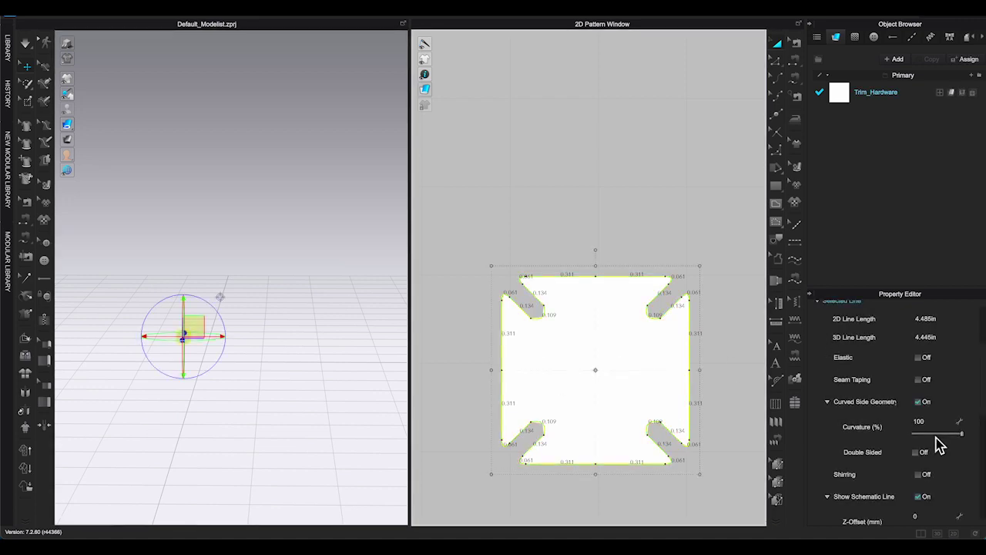
pyautogui.scroll(-2, 937, 443)
pyautogui.scroll(-2, 937, 444)
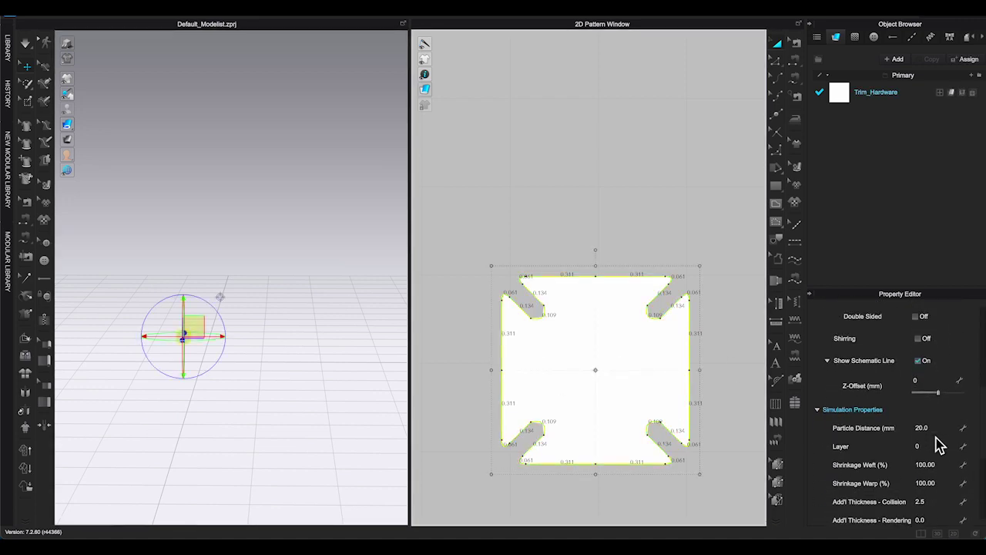
pyautogui.click(940, 432)
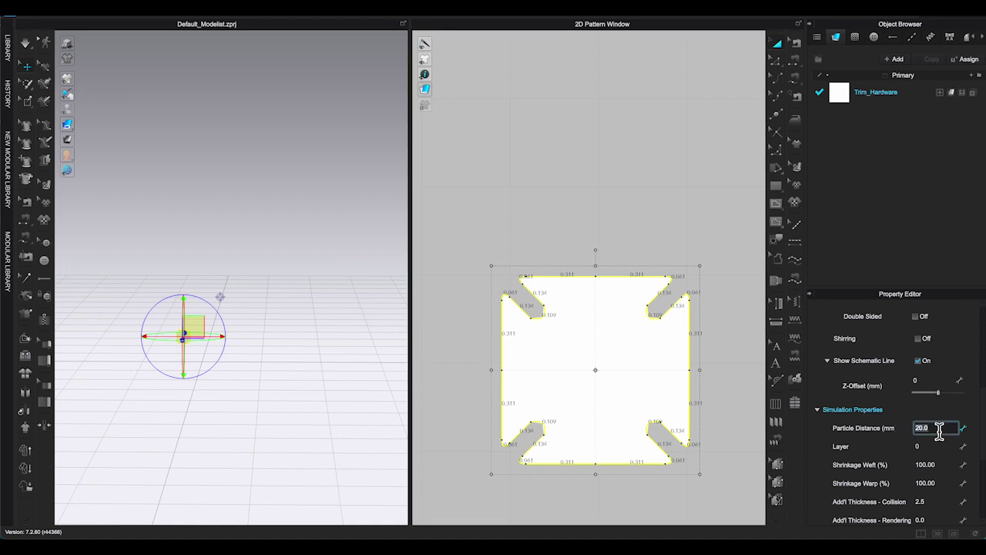
pyautogui.press('Return')
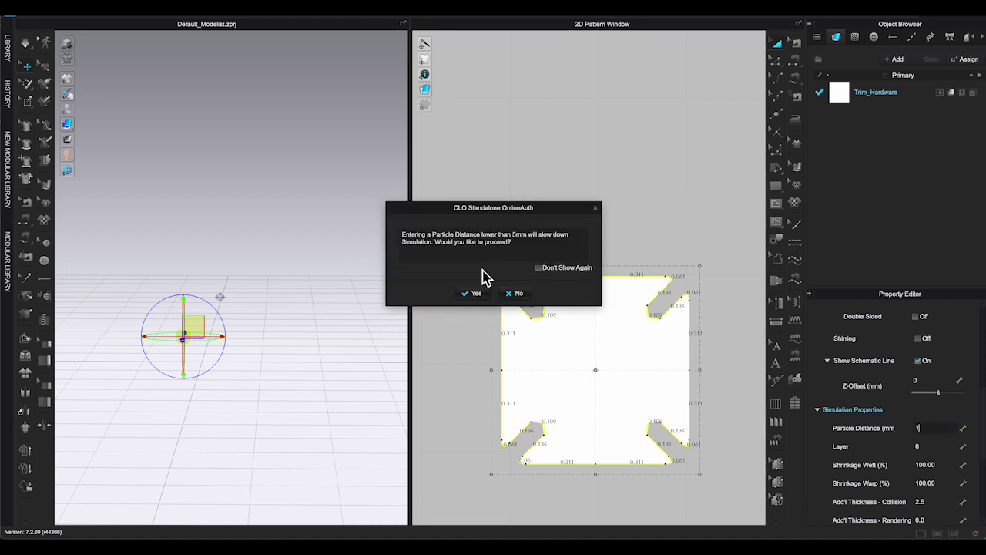
pyautogui.click(476, 294)
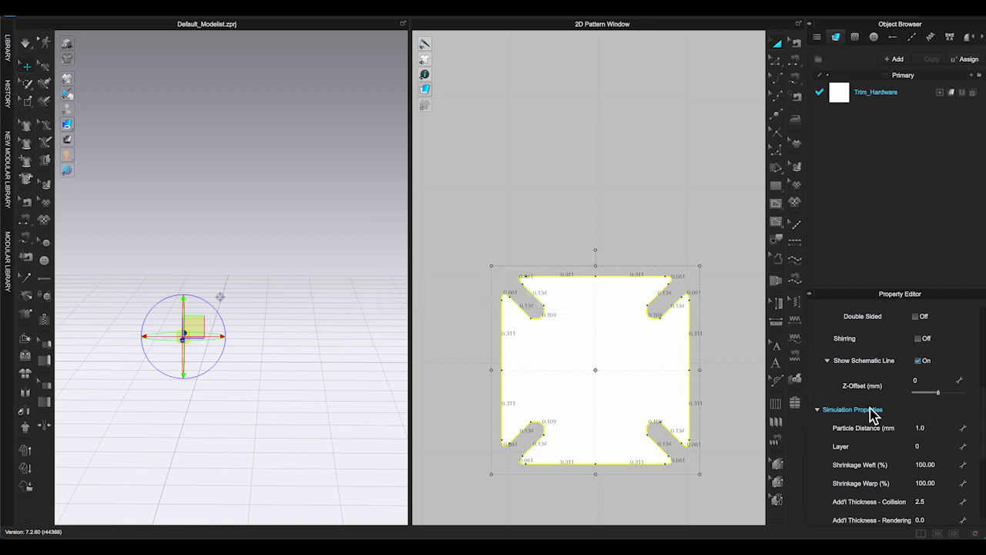
# Examine the four-slot piece up close and from an angle in the 3D window.
pyautogui.scroll(-3, 873, 413)
pyautogui.scroll(1, 610, 326)
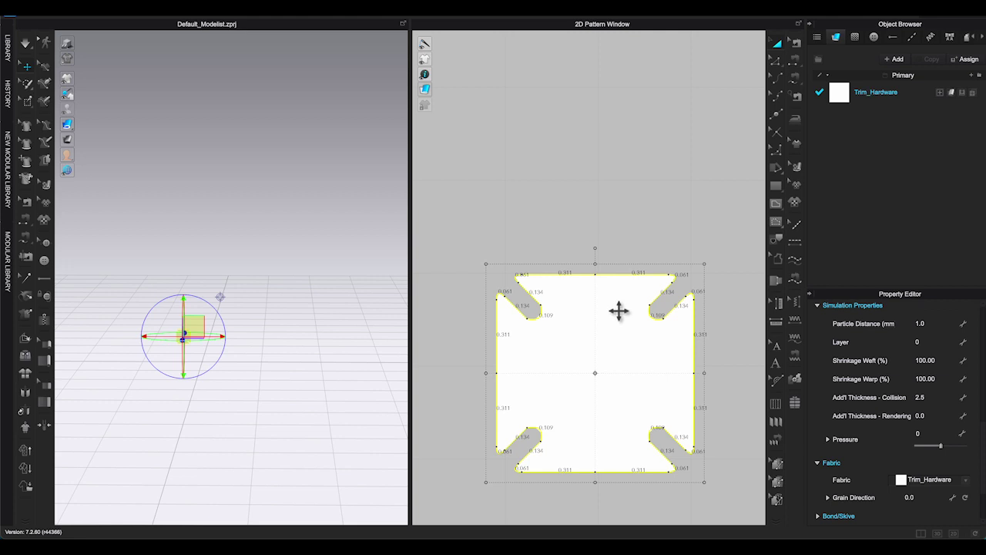
pyautogui.click(608, 227)
pyautogui.moveTo(619, 364); pyautogui.dragTo(612, 299, button='middle')
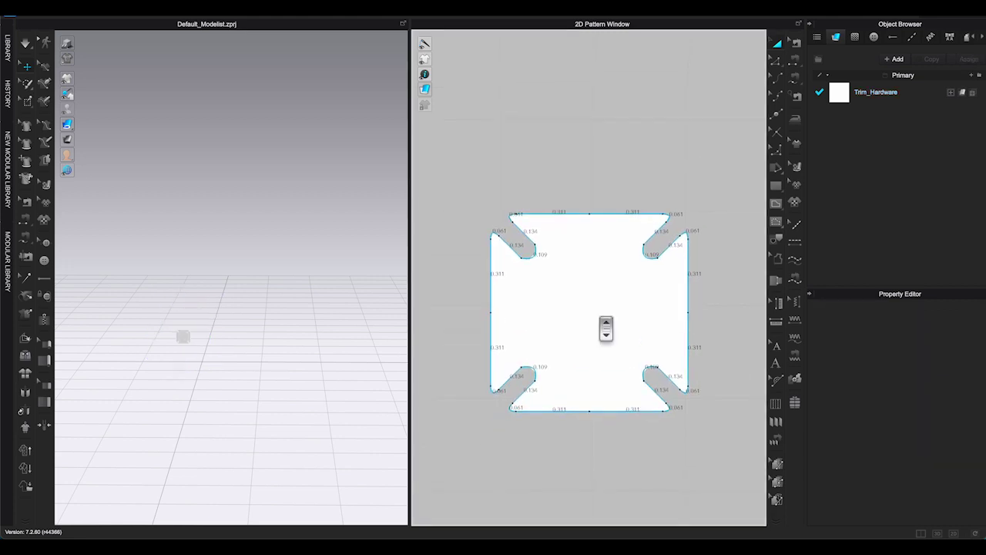
pyautogui.scroll(1, 605, 328)
pyautogui.scroll(3, 180, 376)
pyautogui.moveTo(185, 360); pyautogui.dragTo(298, 216, button='middle')
pyautogui.scroll(10, 294, 229)
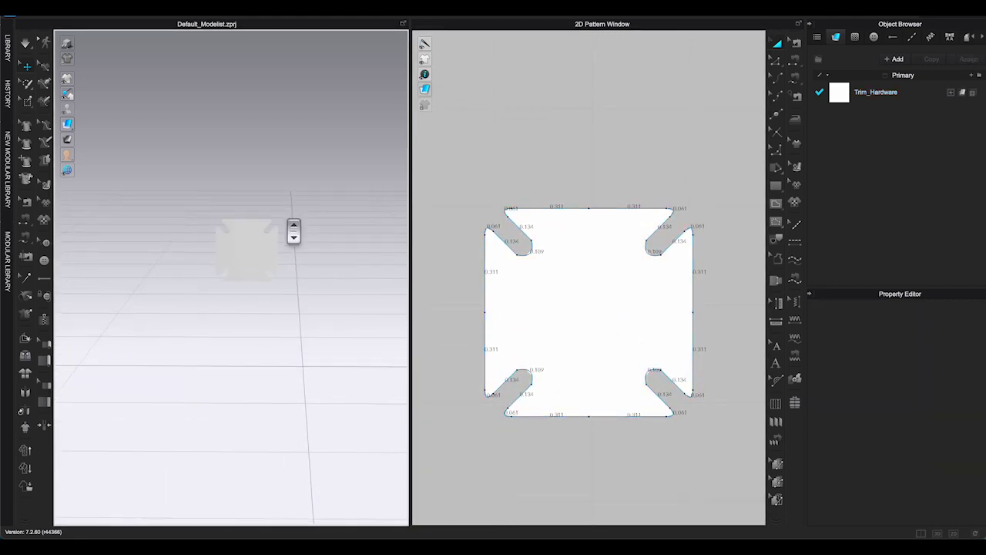
pyautogui.rightClick(286, 220)
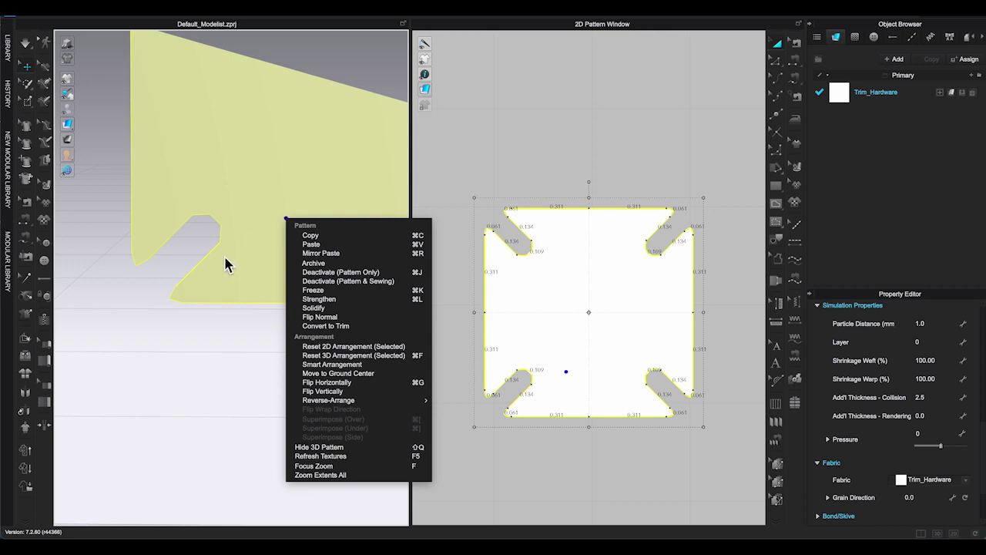
pyautogui.click(205, 384)
pyautogui.scroll(-6, 207, 385)
pyautogui.scroll(3, 207, 385)
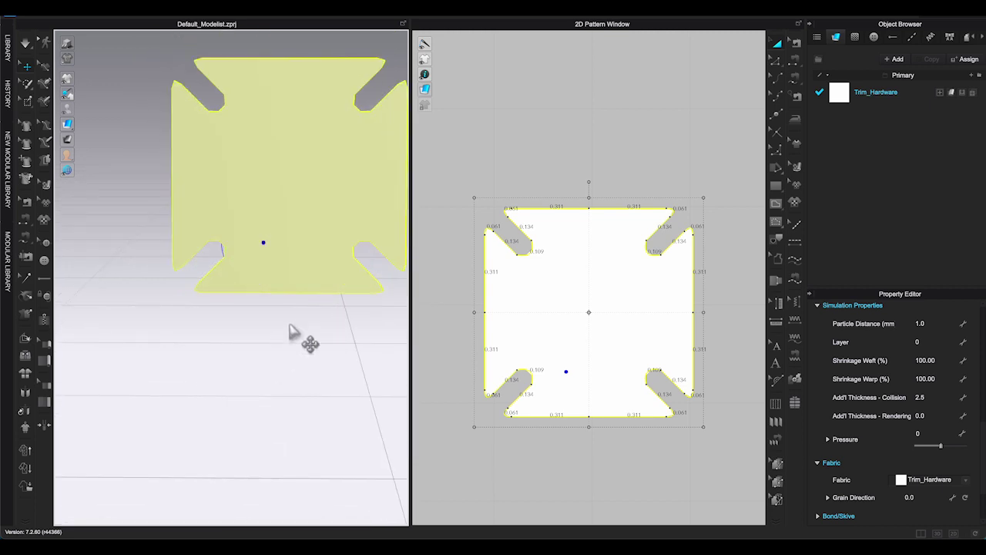
pyautogui.moveTo(288, 324); pyautogui.dragTo(215, 399, button='middle')
pyautogui.moveTo(218, 406); pyautogui.dragTo(305, 394, button='right')
pyautogui.click(287, 405)
# Set the pattern's additional rendering thickness to 2.0 mm and display the 3D garment with the thick textured surface.
pyautogui.click(616, 310)
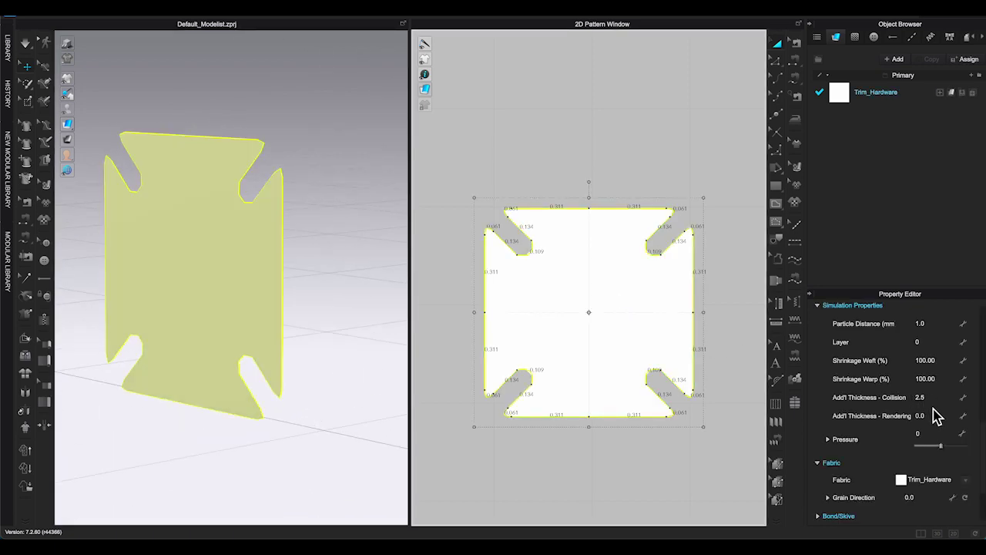
pyautogui.click(934, 416)
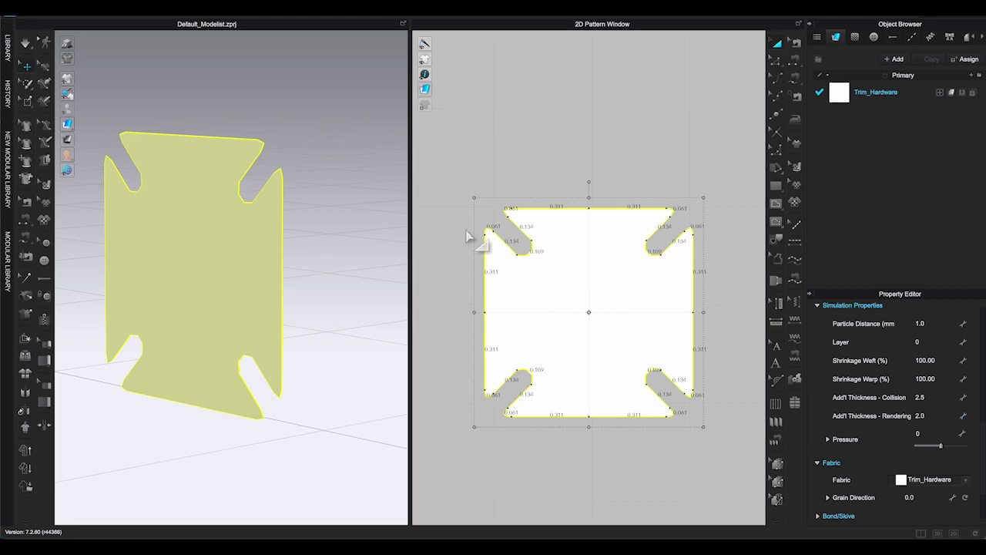
pyautogui.moveTo(264, 223); pyautogui.dragTo(235, 228, button='right')
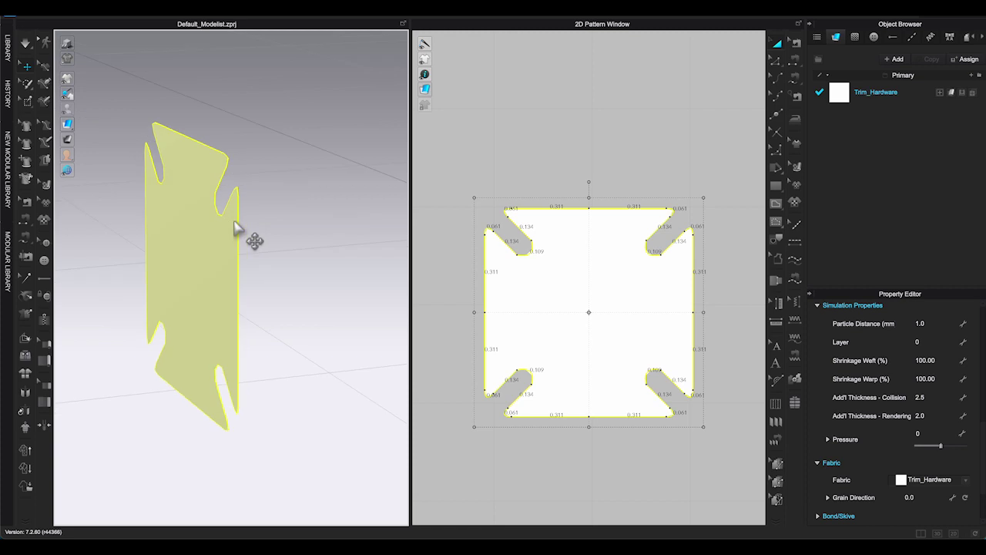
pyautogui.click(67, 123)
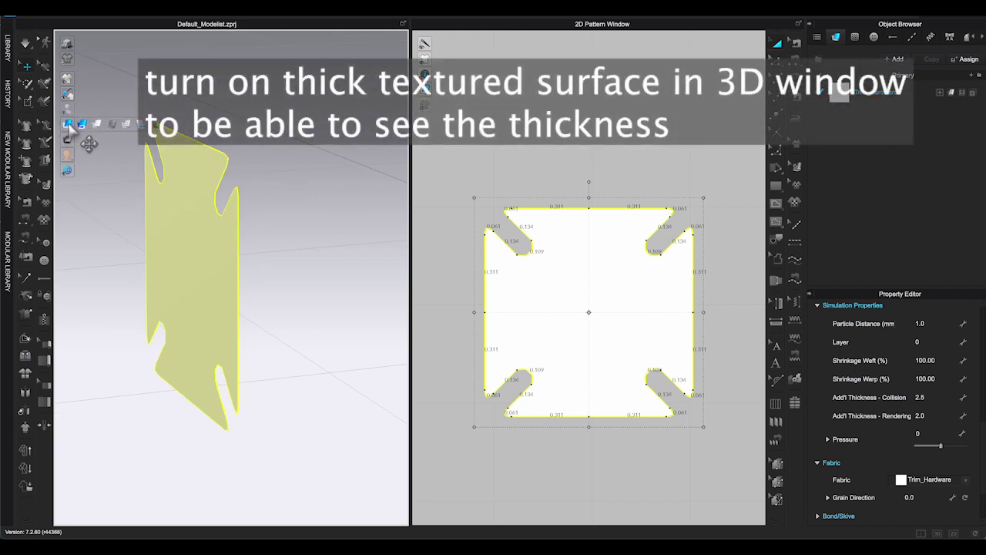
pyautogui.click(82, 124)
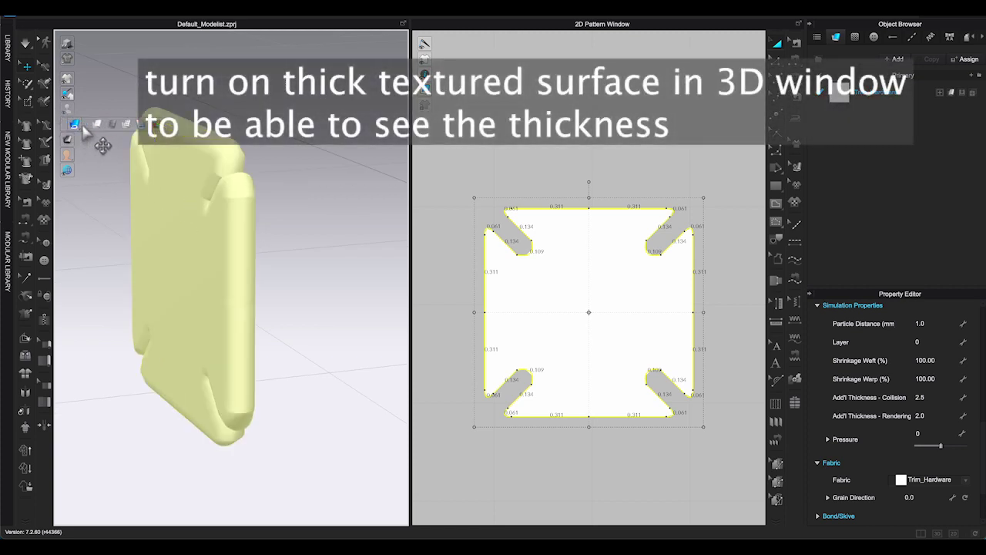
pyautogui.click(101, 190)
pyautogui.moveTo(270, 242); pyautogui.dragTo(320, 239, button='right')
pyautogui.scroll(-5, 320, 240)
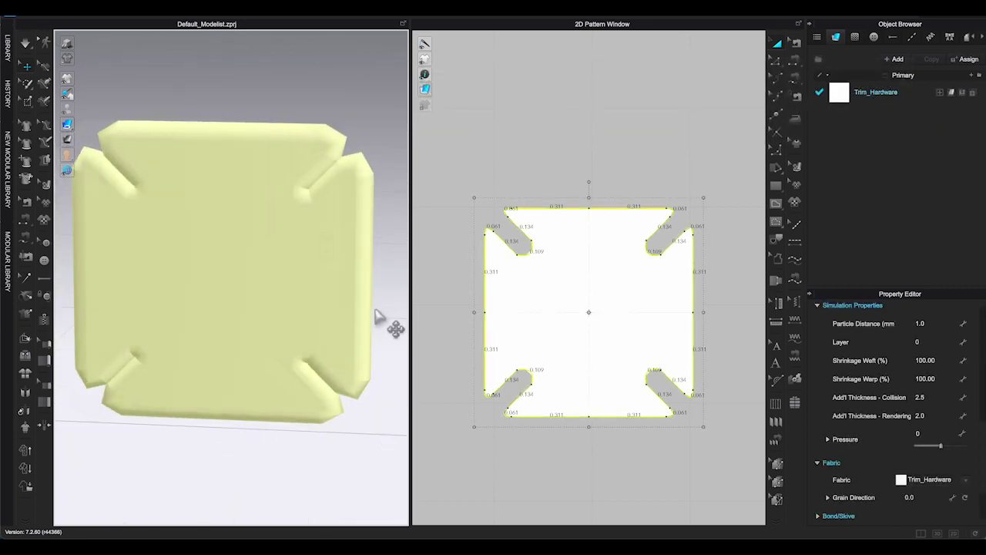
pyautogui.moveTo(378, 316); pyautogui.dragTo(363, 324, button='right')
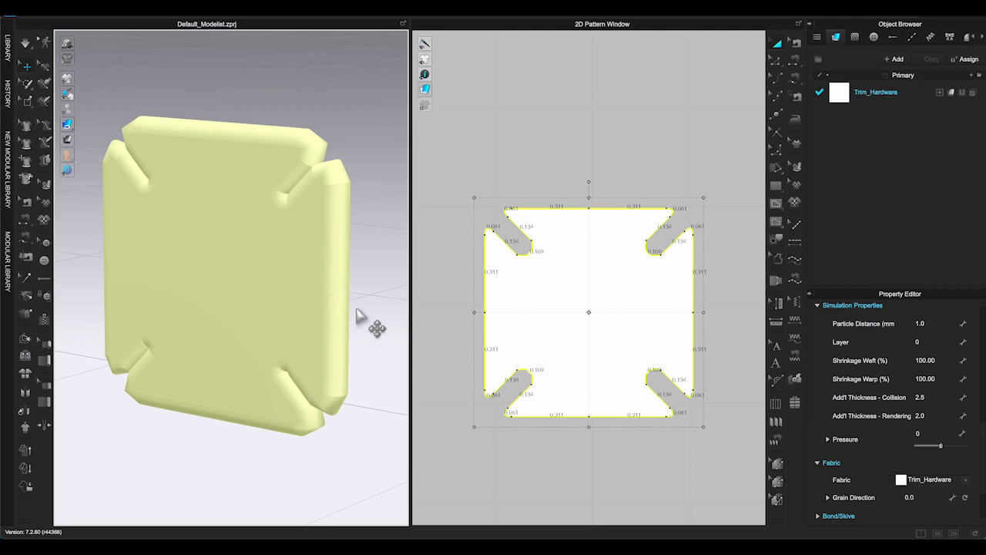
# Reduce the curvature of the pattern's curved side geometry to 29%, comparing the edge rounding in 3D.
pyautogui.scroll(8, 905, 391)
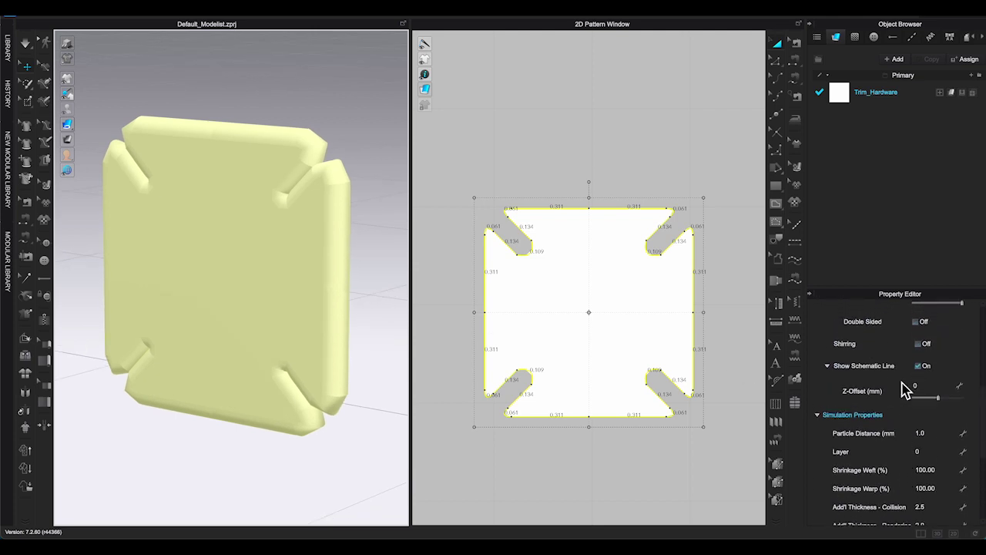
pyautogui.scroll(1, 886, 385)
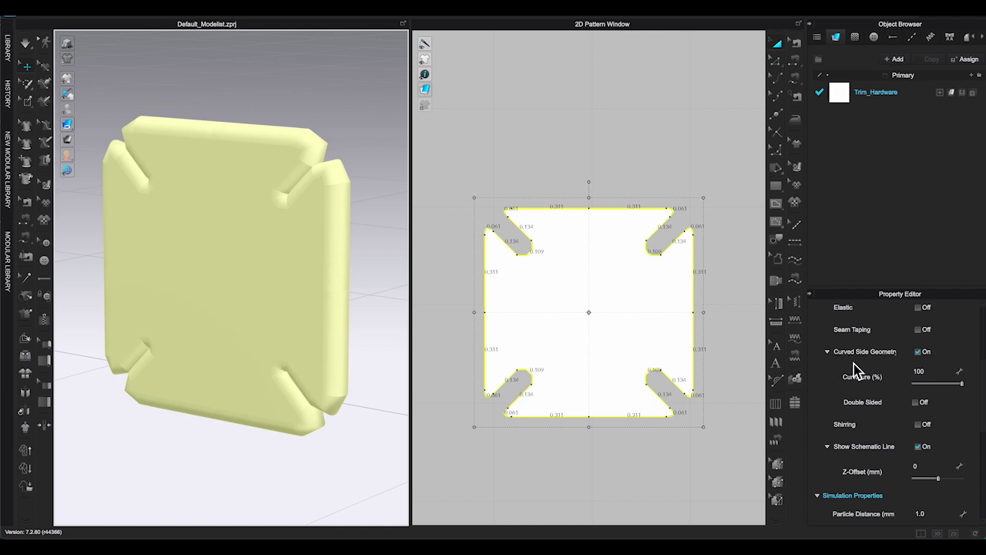
pyautogui.click(964, 385)
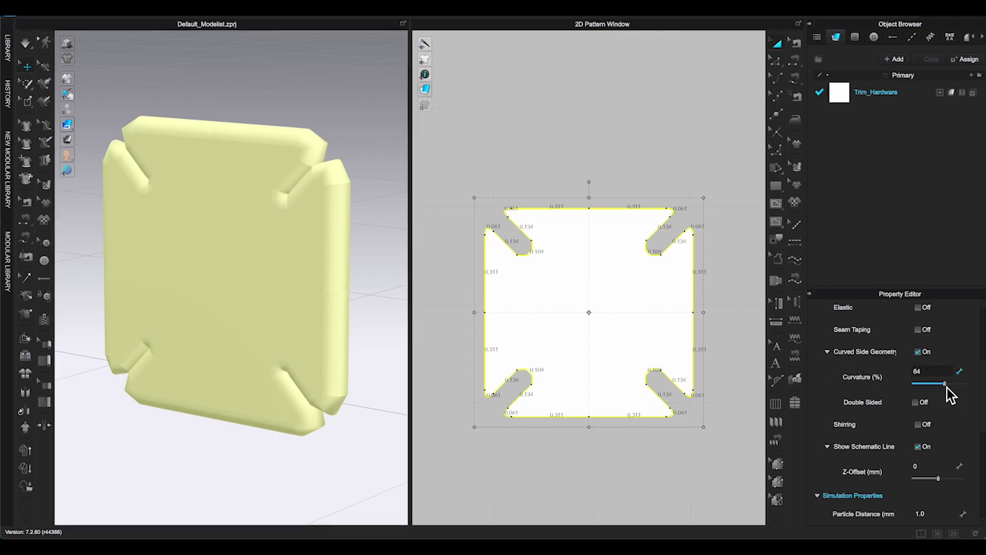
pyautogui.moveTo(950, 394); pyautogui.dragTo(925, 386)
pyautogui.moveTo(300, 358); pyautogui.dragTo(342, 364, button='right')
pyautogui.scroll(1, 341, 365)
pyautogui.moveTo(927, 393); pyautogui.dragTo(923, 394)
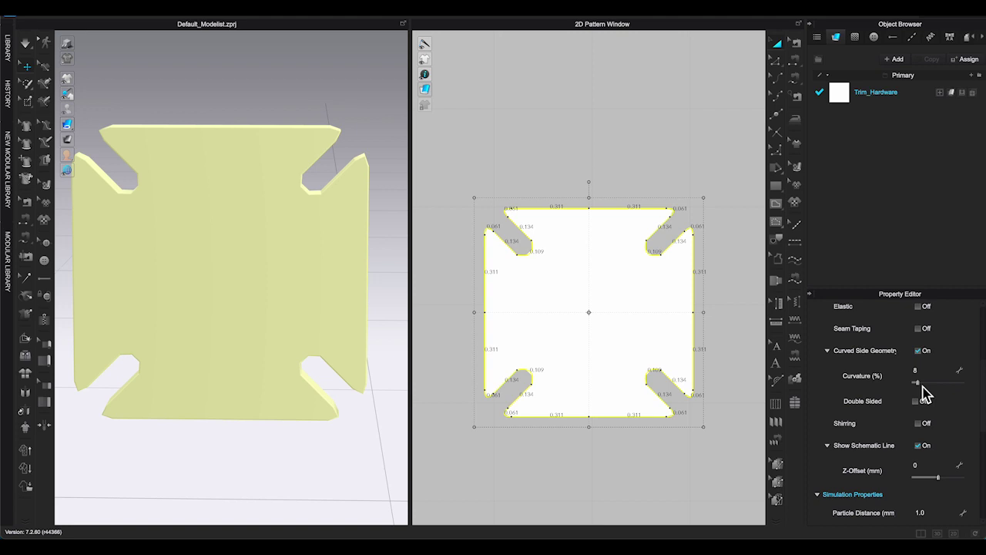
pyautogui.moveTo(924, 385); pyautogui.dragTo(935, 387)
pyautogui.moveTo(337, 347); pyautogui.dragTo(314, 333, button='right')
pyautogui.scroll(1, 314, 333)
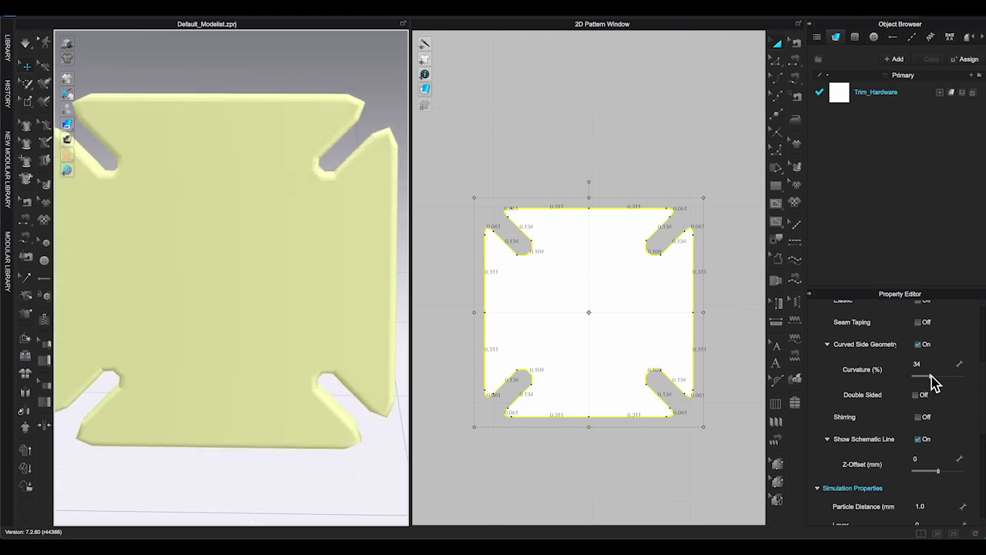
pyautogui.moveTo(931, 381); pyautogui.dragTo(929, 382)
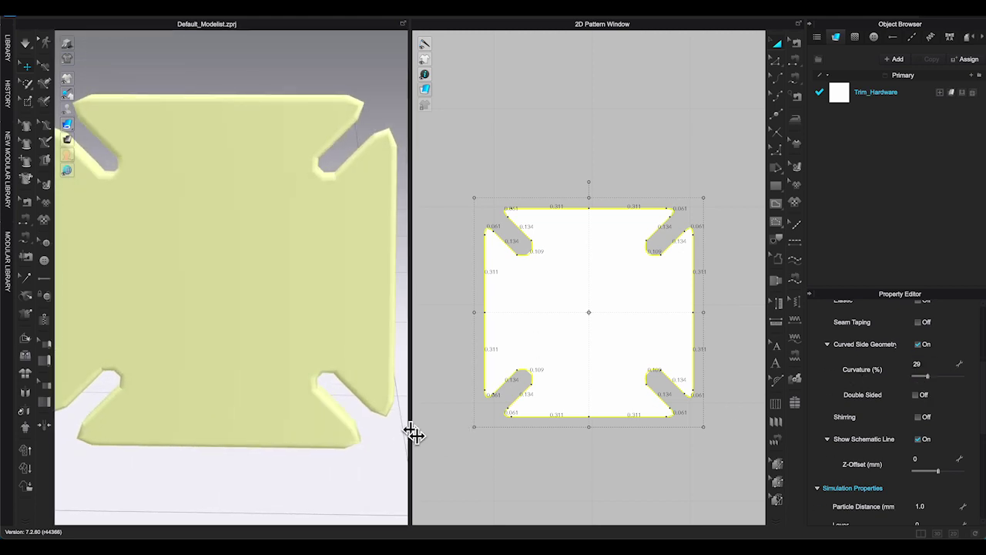
# Rotate the upright hardware piece with the 3D gizmo so it lies parallel to the ground.
pyautogui.scroll(-3, 363, 331)
pyautogui.click(352, 326)
pyautogui.moveTo(352, 326); pyautogui.dragTo(295, 319, button='right')
pyautogui.scroll(-3, 293, 327)
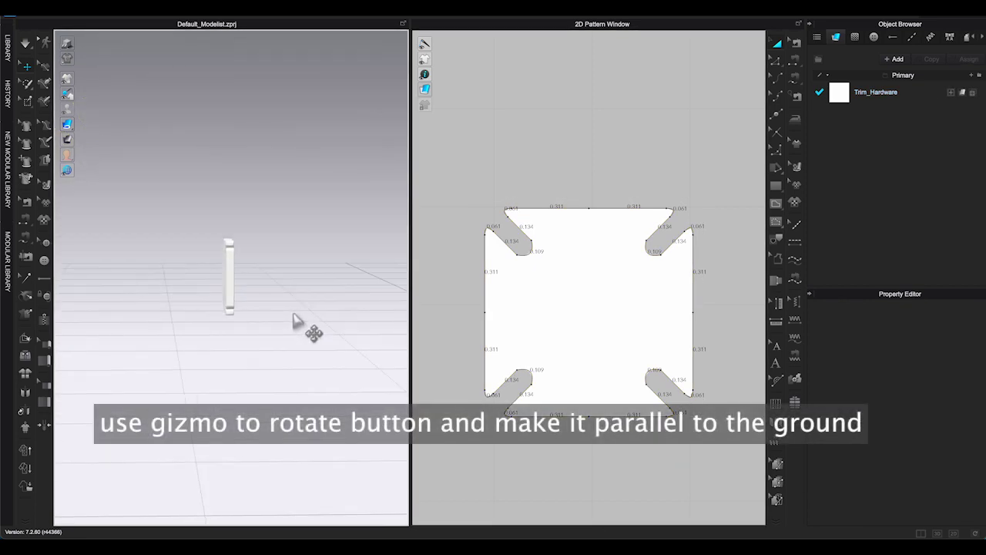
pyautogui.click(232, 297)
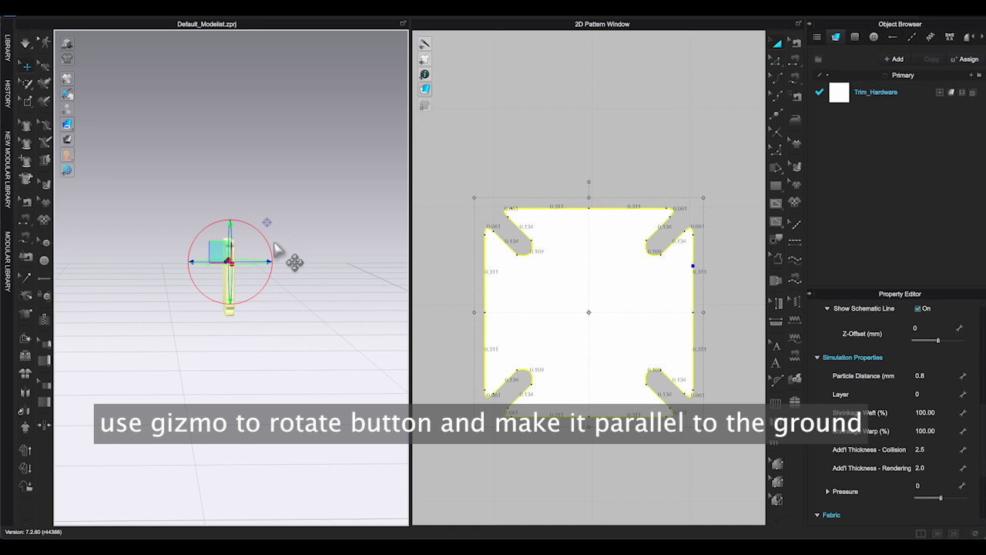
pyautogui.moveTo(267, 242); pyautogui.dragTo(285, 309)
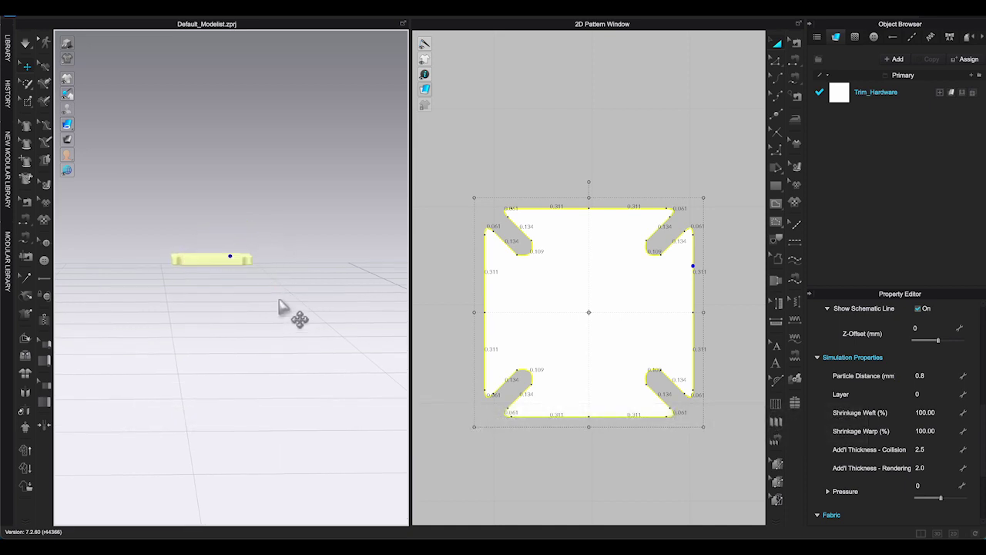
# Move the flat hardware piece to the ground center of the 3D scene.
pyautogui.moveTo(279, 303); pyautogui.dragTo(211, 279, button='right')
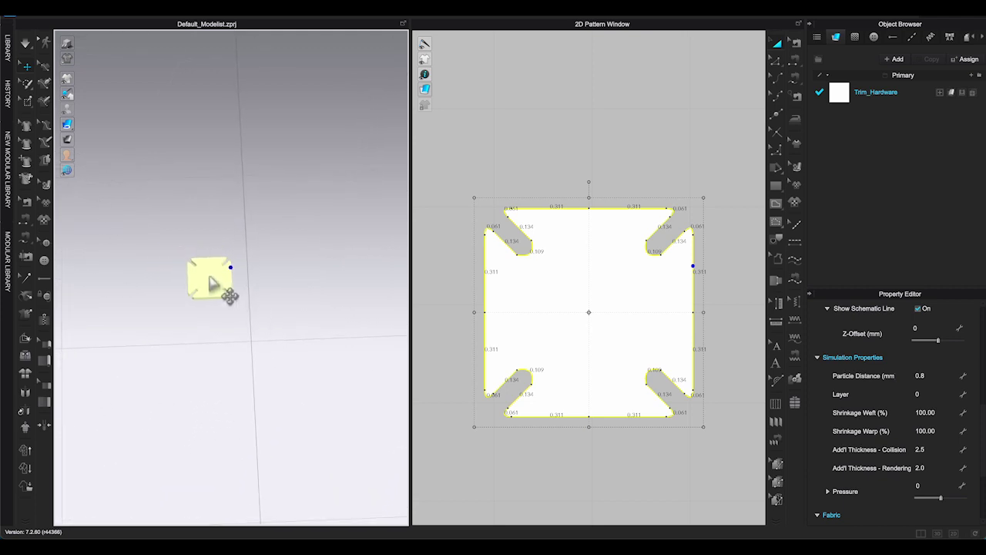
pyautogui.rightClick(211, 279)
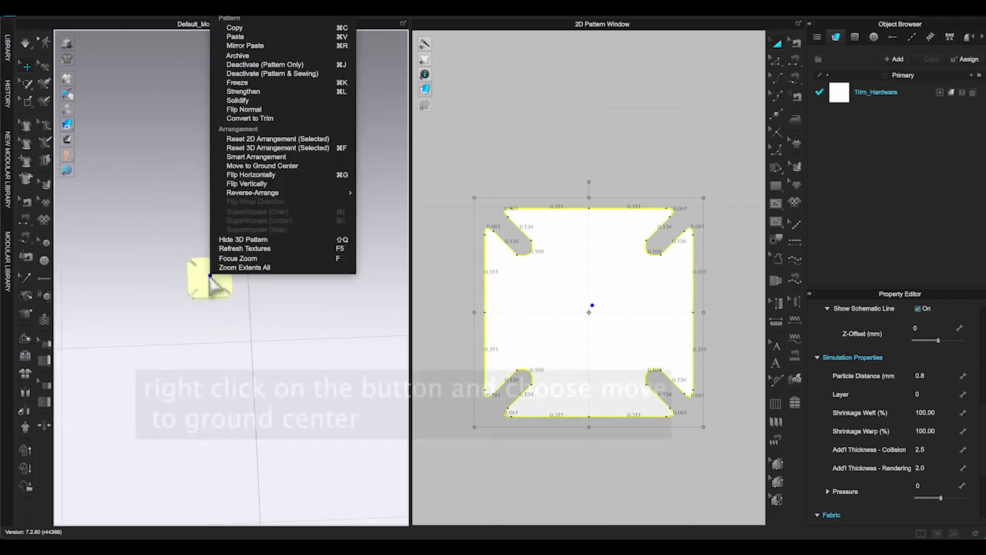
pyautogui.click(262, 166)
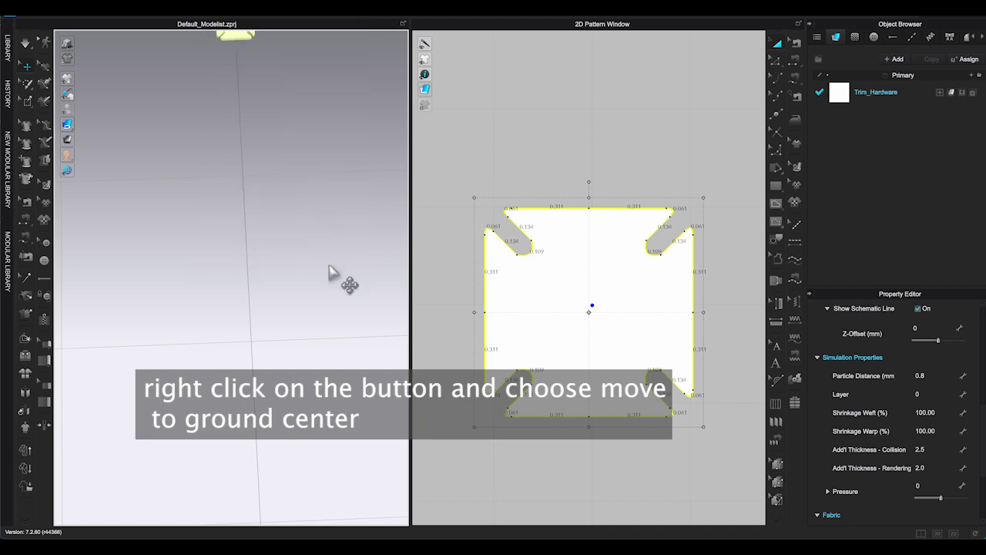
# Raise the flat hardware piece with the 3D gizmo so its underside sits on the ground line.
pyautogui.moveTo(329, 271); pyautogui.dragTo(319, 497, button='middle')
pyautogui.scroll(2, 269, 332)
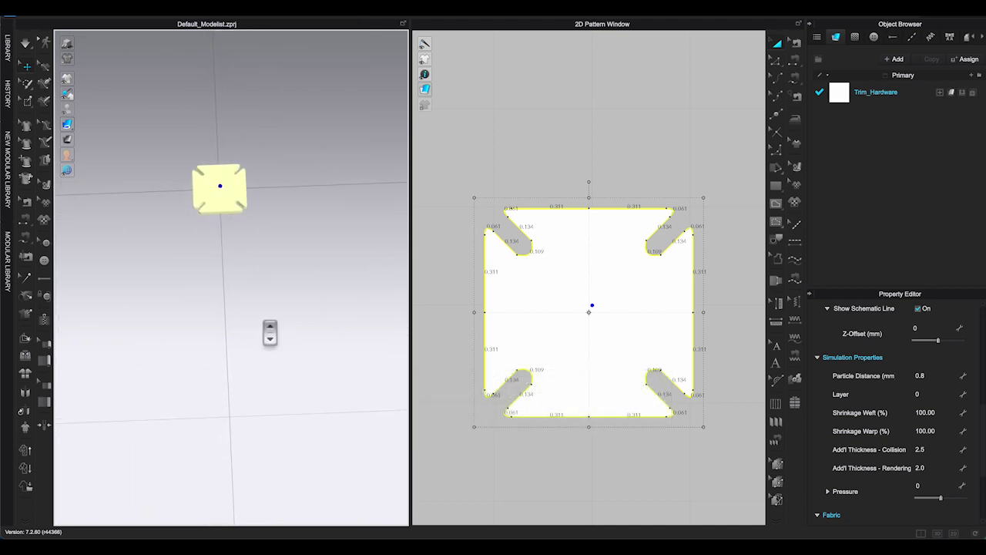
pyautogui.scroll(5, 269, 332)
pyautogui.moveTo(269, 332)
pyautogui.mouseDown(button='middle')
pyautogui.moveTo(301, 419)
pyautogui.moveTo(308, 501)
pyautogui.mouseUp(button='middle')
pyautogui.moveTo(264, 315); pyautogui.dragTo(284, 430, button='middle')
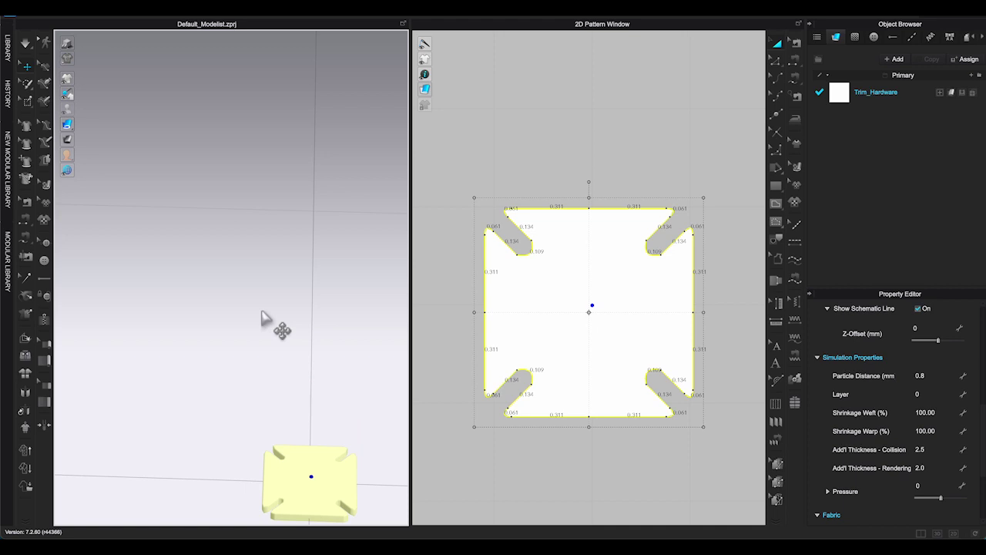
pyautogui.moveTo(262, 312); pyautogui.dragTo(332, 376, button='right')
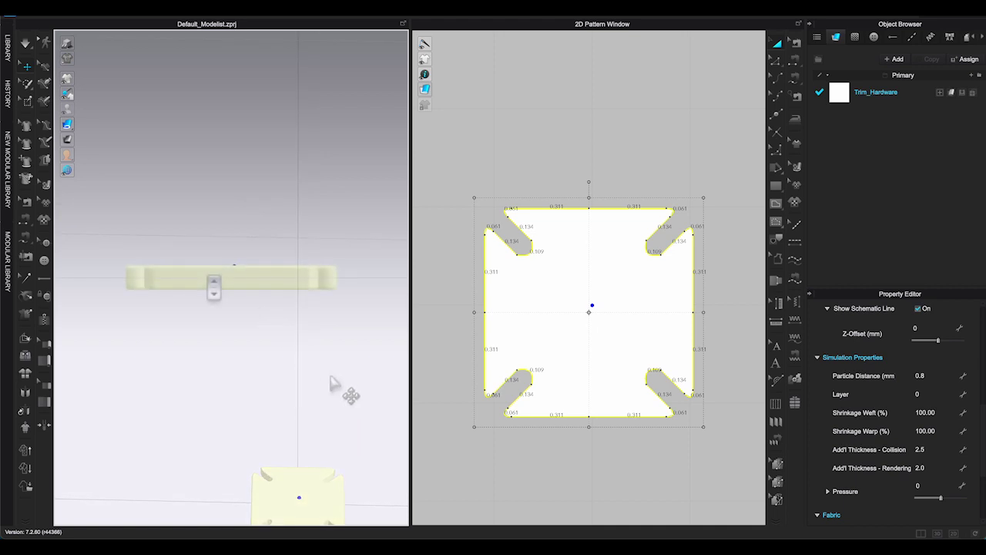
pyautogui.scroll(1, 213, 279)
pyautogui.click(237, 271)
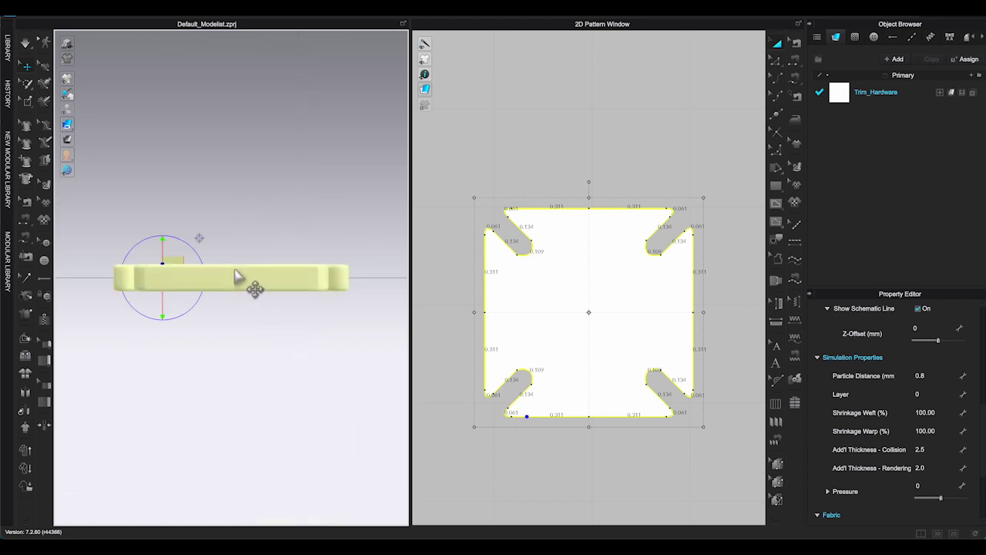
pyautogui.moveTo(178, 265); pyautogui.dragTo(179, 251)
# Nudge the hardware piece slightly higher above the ground line and deselect it.
pyautogui.moveTo(220, 332); pyautogui.dragTo(311, 352, button='right')
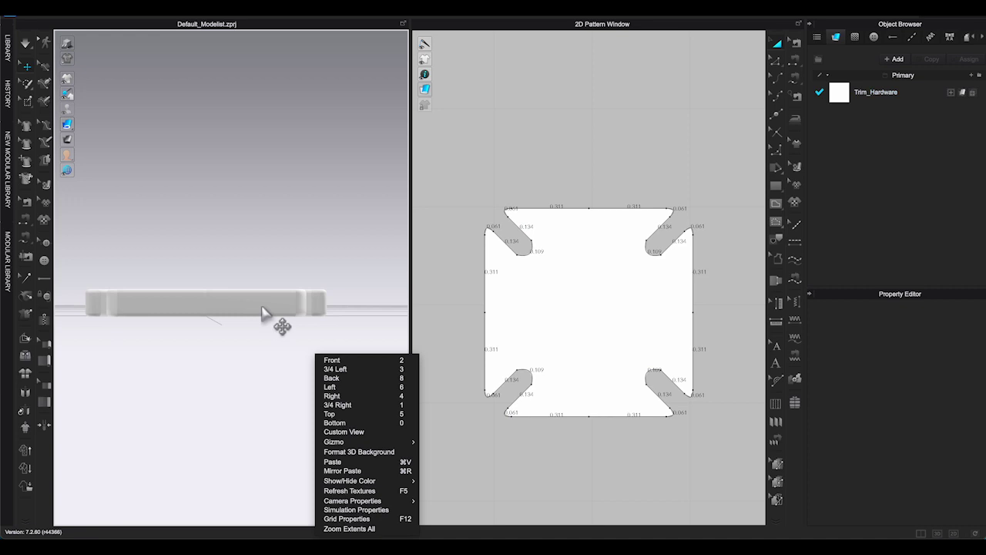
pyautogui.click(260, 307)
pyautogui.click(218, 308)
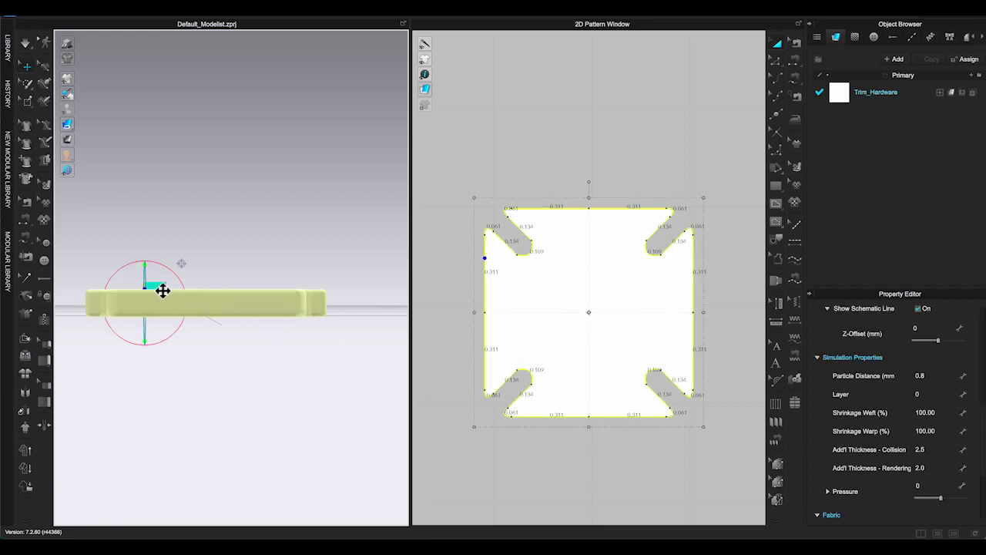
pyautogui.moveTo(163, 290); pyautogui.dragTo(164, 289)
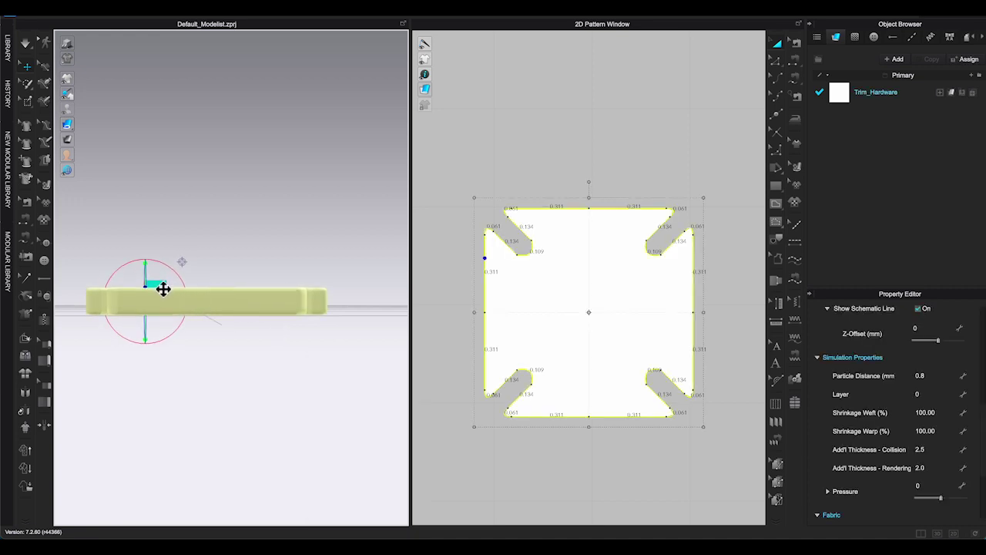
pyautogui.moveTo(247, 360); pyautogui.dragTo(231, 397, button='right')
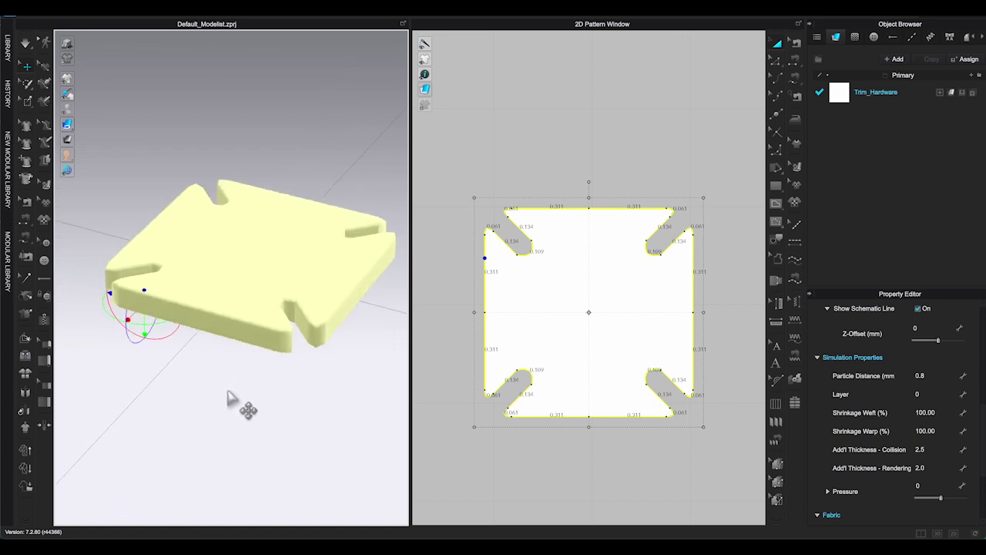
pyautogui.click(228, 393)
# Color the Trim_Hardware fabric light blue with the YKK 026 swatch.
pyautogui.press('2')
pyautogui.scroll(-2, 236, 418)
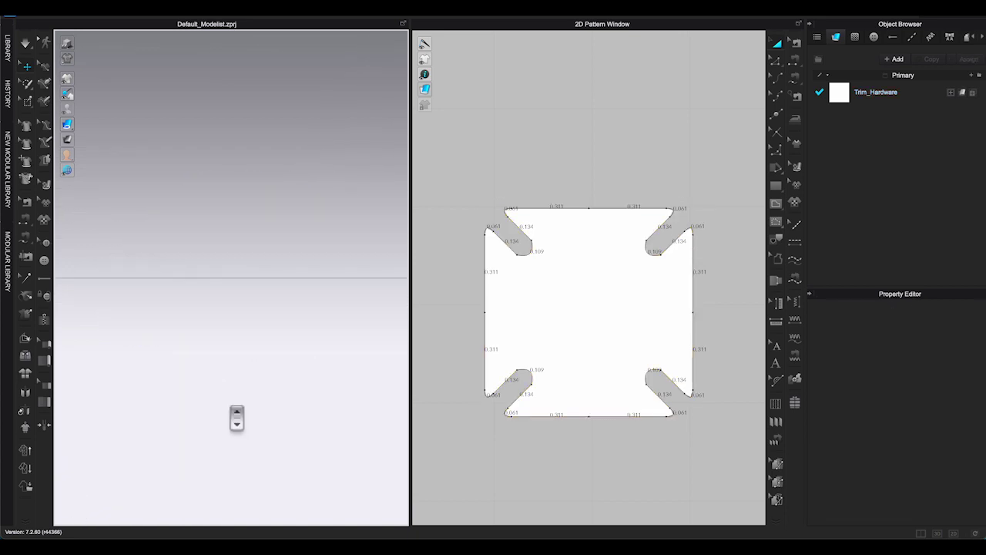
pyautogui.click(856, 101)
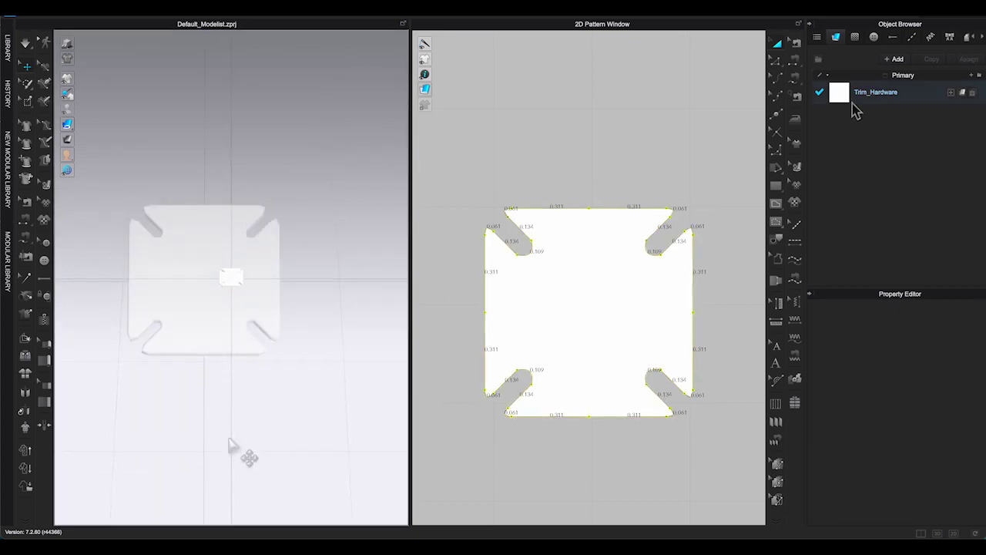
pyautogui.scroll(-5, 947, 399)
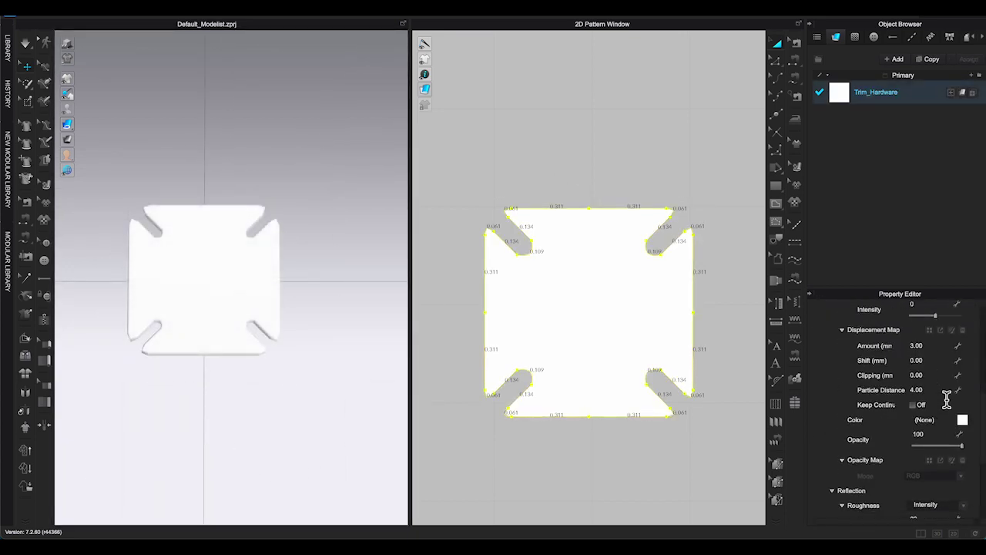
pyautogui.click(962, 420)
pyautogui.click(583, 129)
pyautogui.click(644, 177)
pyautogui.click(520, 398)
pyautogui.click(455, 397)
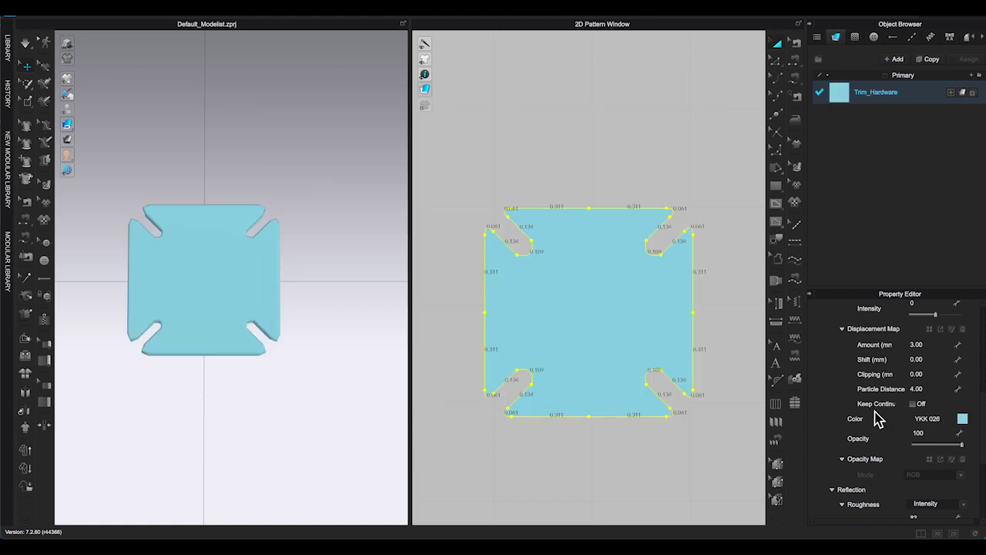
# Set the Trim_Hardware fabric's material type to Plastic and deselect the fabric.
pyautogui.scroll(3, 879, 419)
pyautogui.click(968, 304)
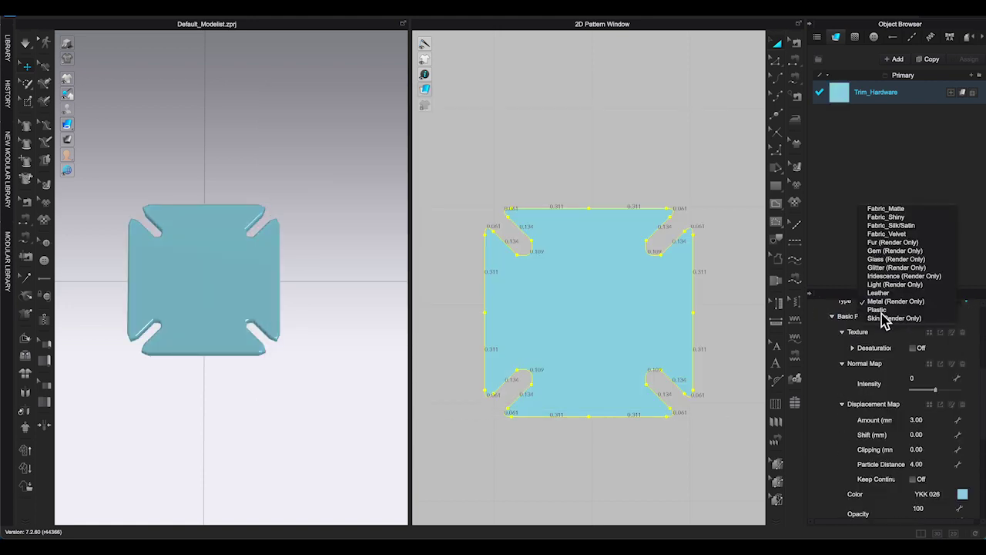
pyautogui.click(882, 312)
pyautogui.click(370, 309)
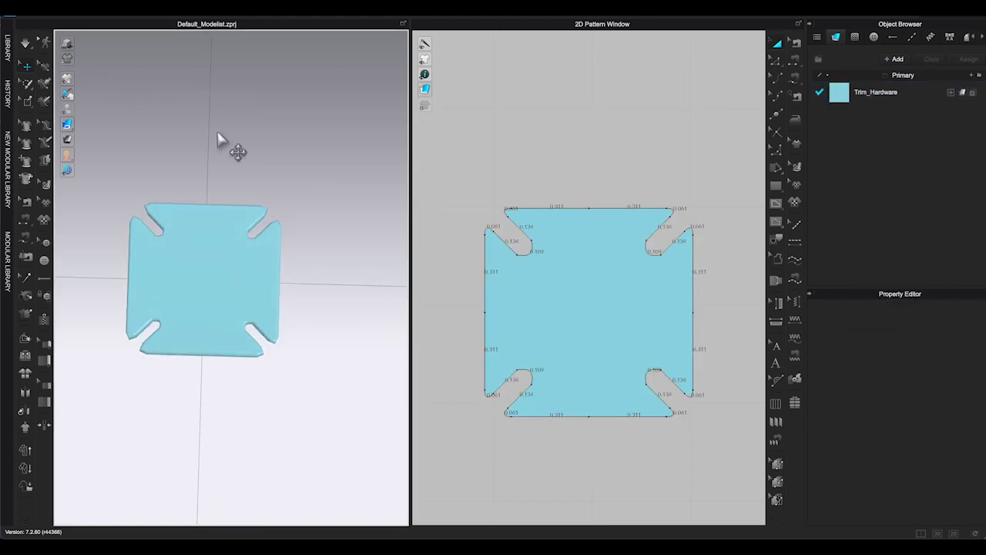
# Save the project to the Desktop as "blue square button".
pyautogui.moveTo(218, 131); pyautogui.dragTo(218, 123, button='right')
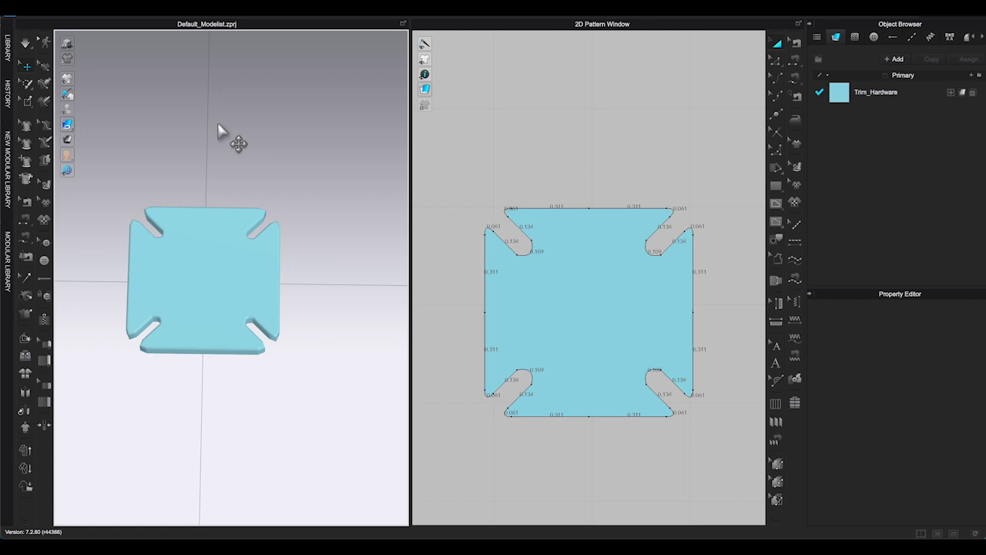
pyautogui.click(139, 4)
pyautogui.moveTo(171, 55)
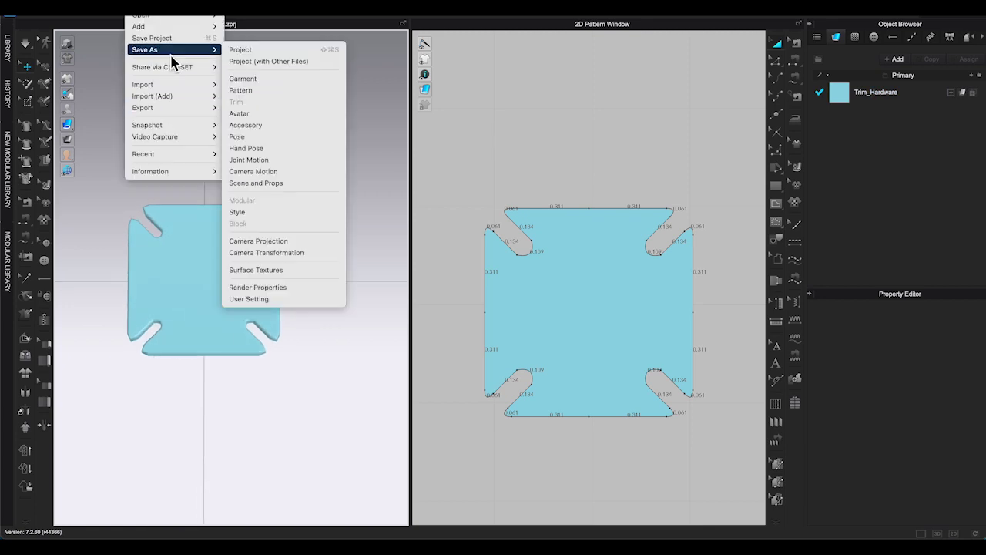
pyautogui.click(255, 51)
pyautogui.write('blue square button')
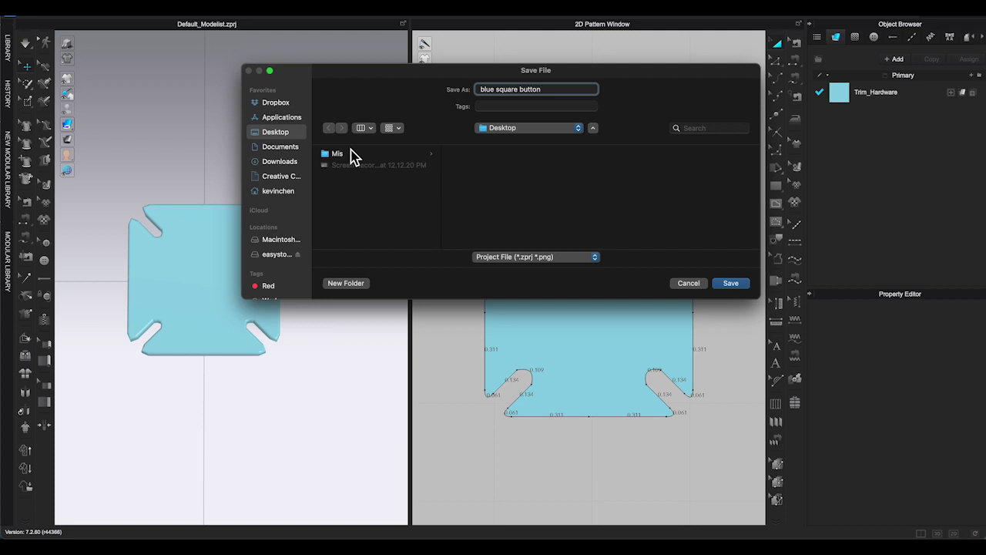
pyautogui.click(730, 283)
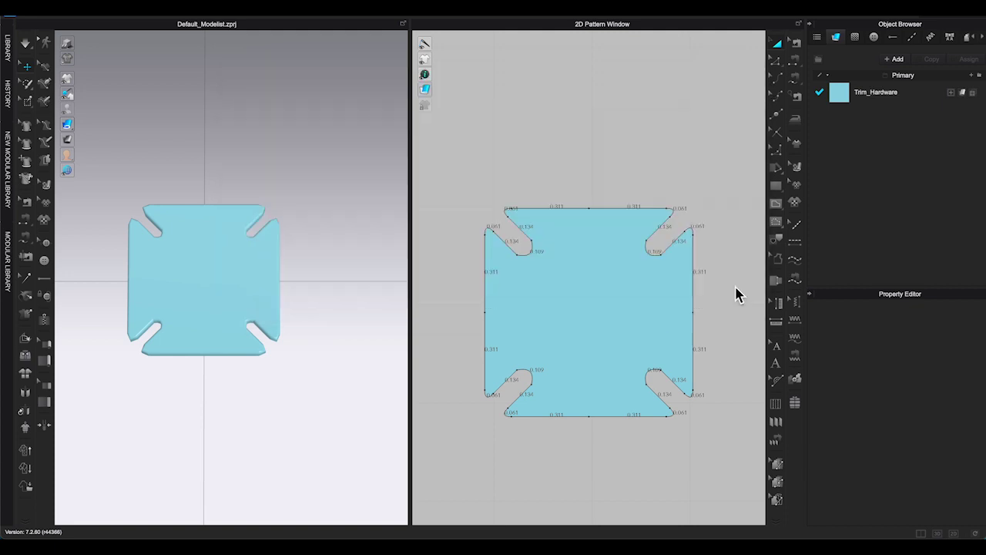
# Capture a square screenshot of the blue button in the 3D scene and close its preview.
pyautogui.moveTo(98, 176); pyautogui.dragTo(317, 394)
pyautogui.click(936, 517)
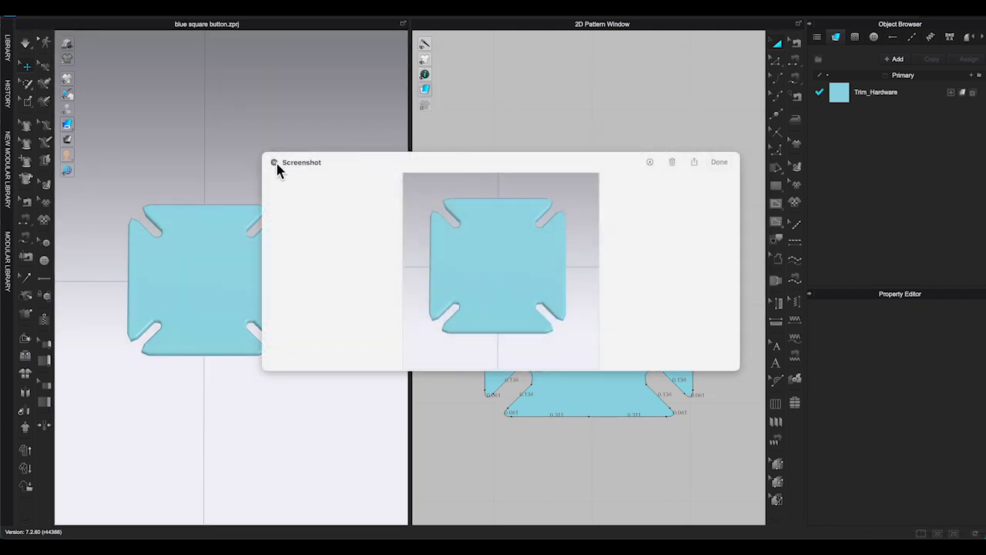
pyautogui.click(275, 163)
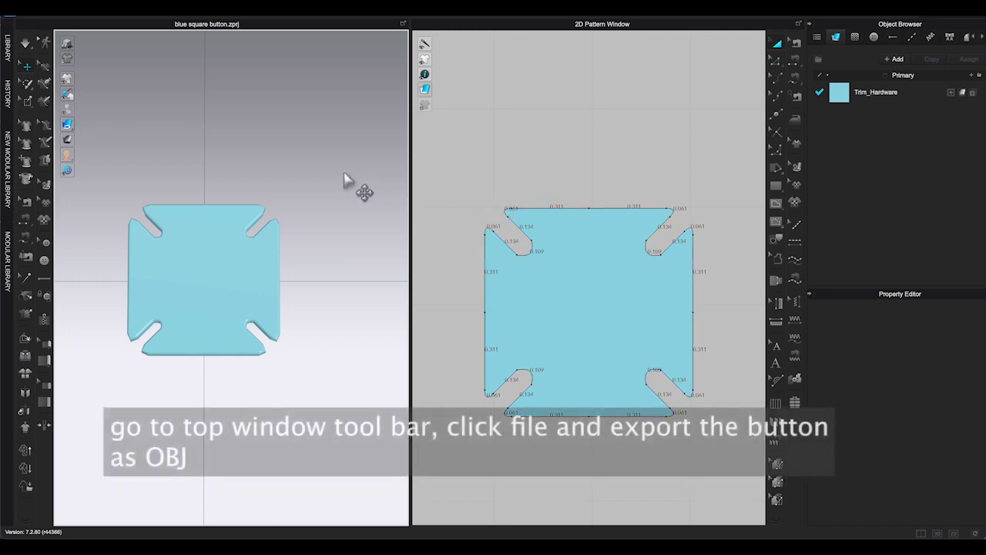
# Export the button to the Desktop as an OBJ named "blue square button", with the scale in inches.
pyautogui.moveTo(344, 174); pyautogui.dragTo(342, 175, button='right')
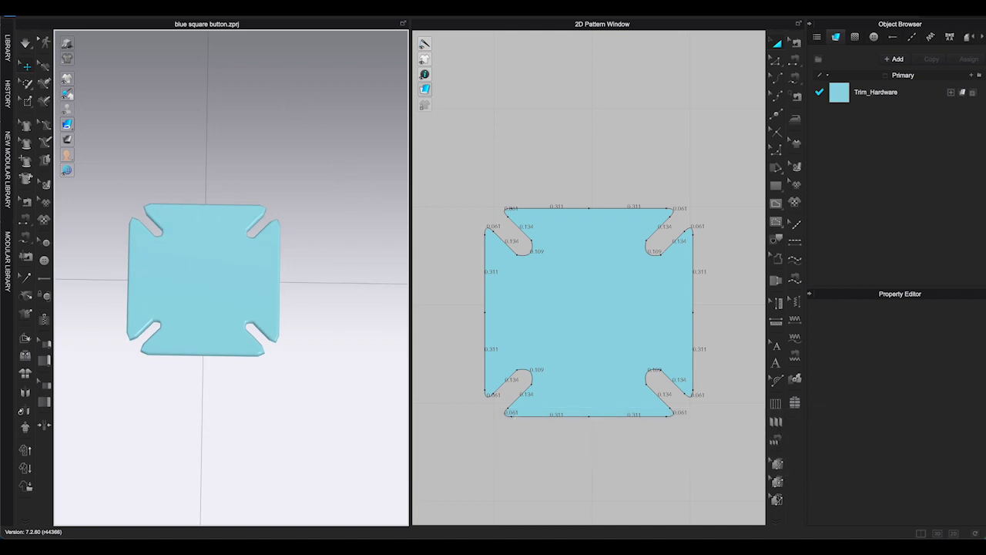
pyautogui.click(139, 4)
pyautogui.moveTo(182, 112)
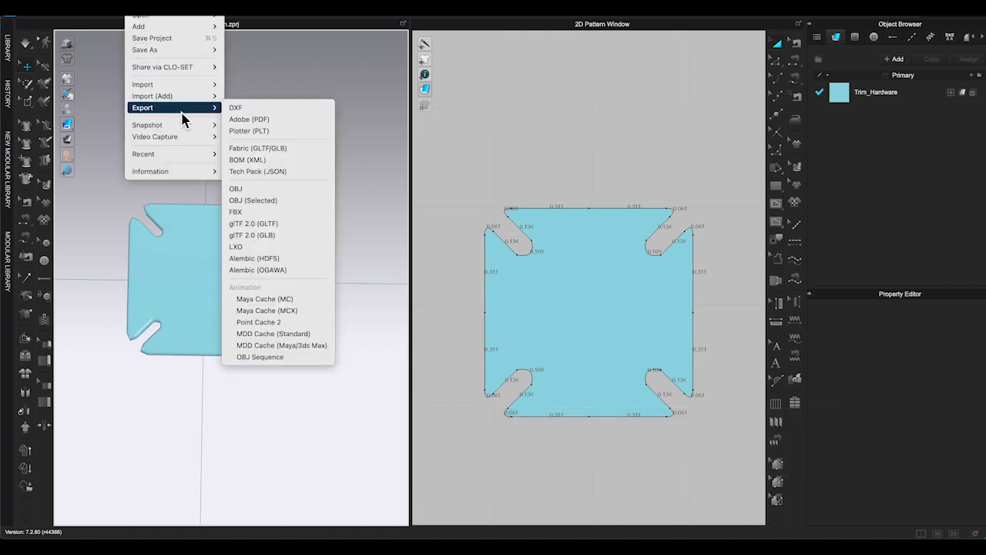
pyautogui.click(265, 192)
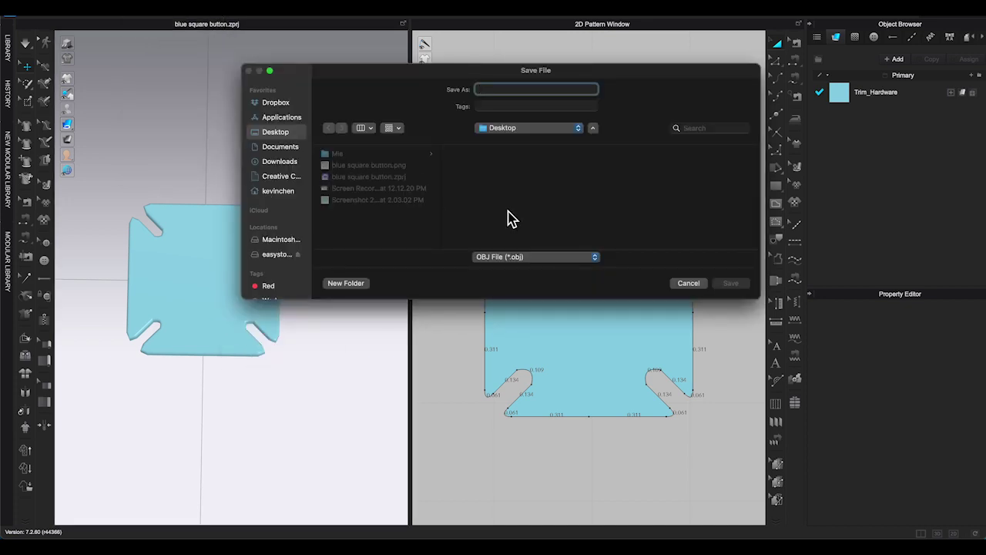
pyautogui.write('blue square button')
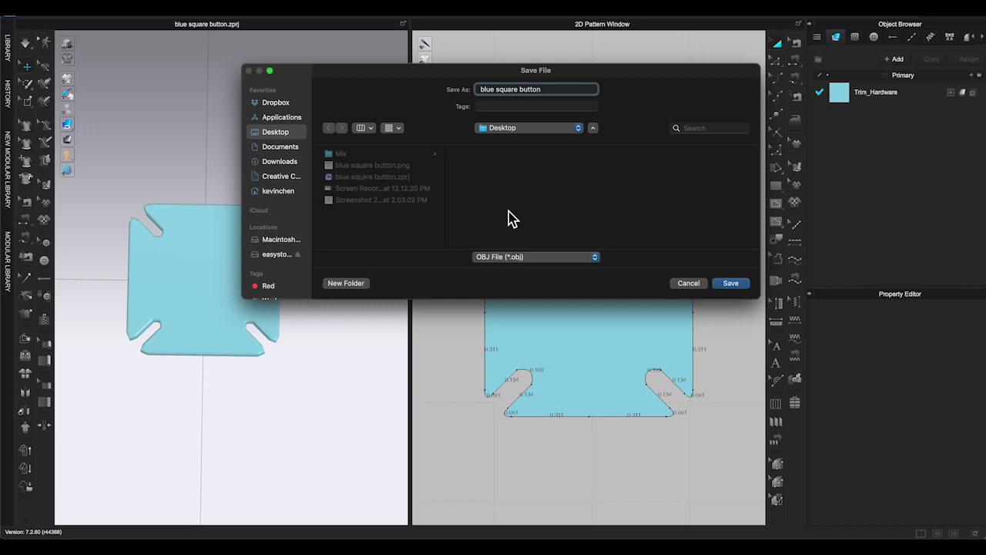
pyautogui.click(739, 285)
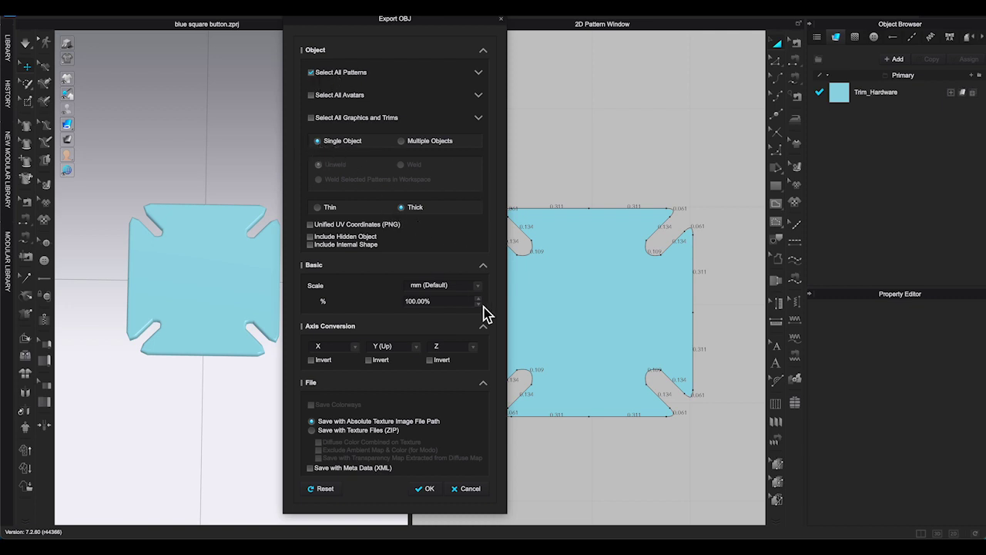
pyautogui.click(478, 286)
pyautogui.click(413, 304)
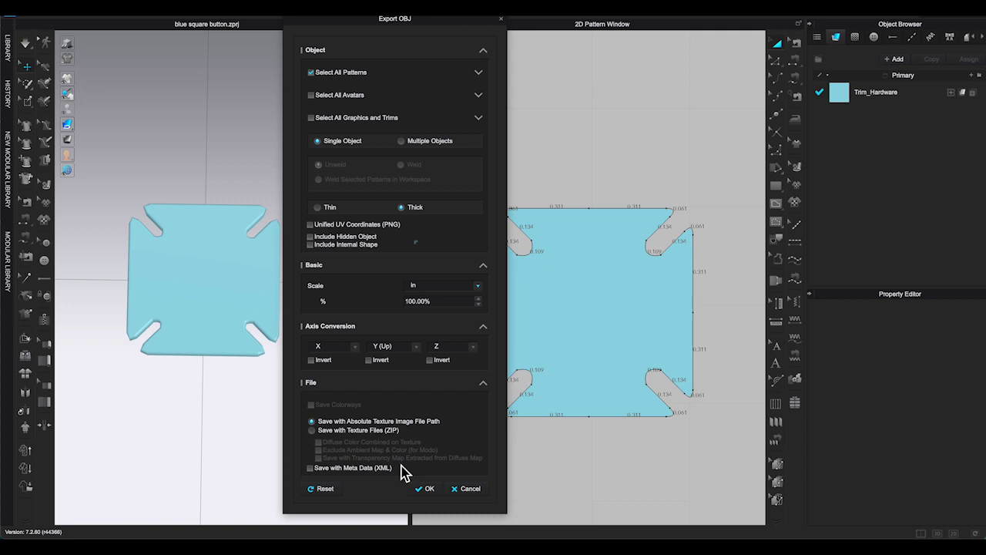
pyautogui.click(427, 489)
# Start registering a custom button shape from Default Button and name it "blue square button".
pyautogui.click(874, 38)
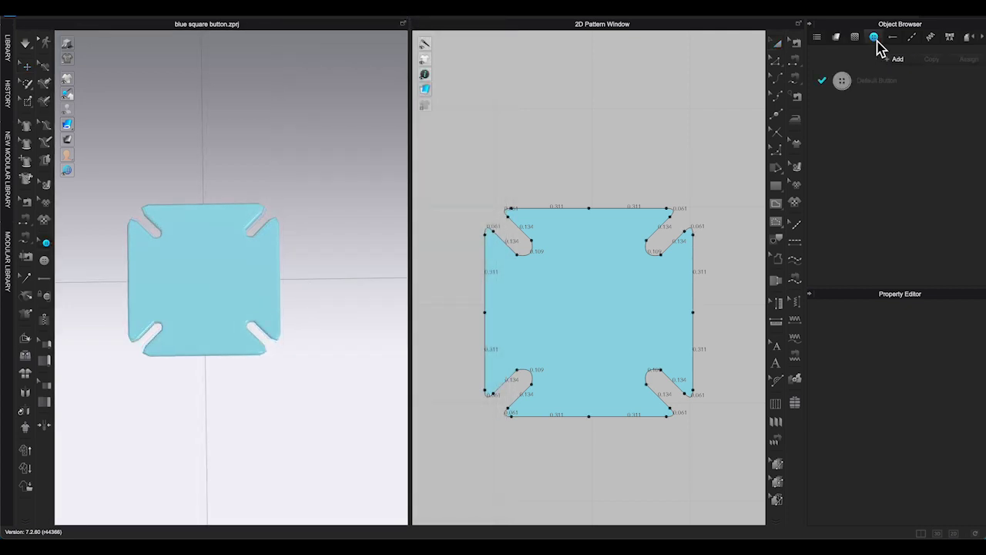
pyautogui.click(876, 85)
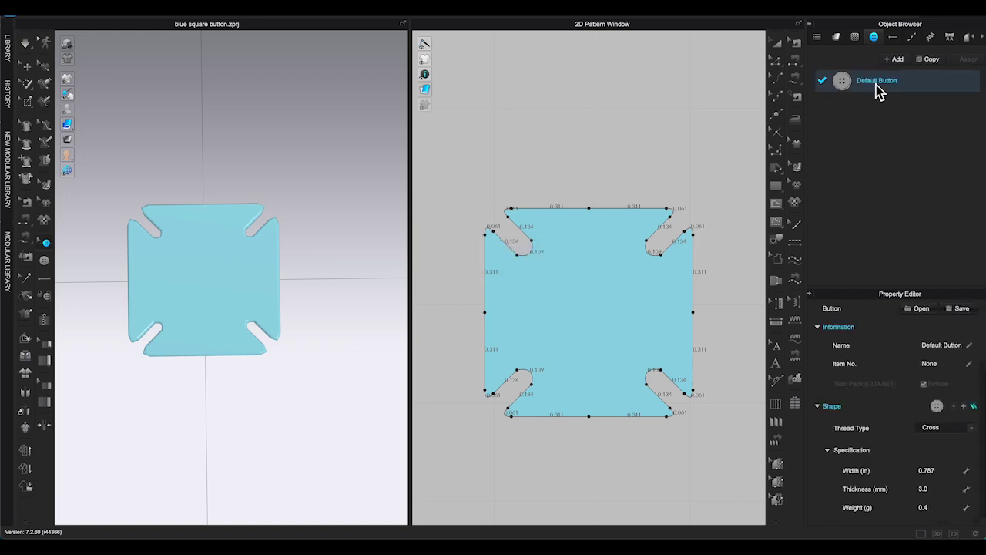
pyautogui.click(963, 410)
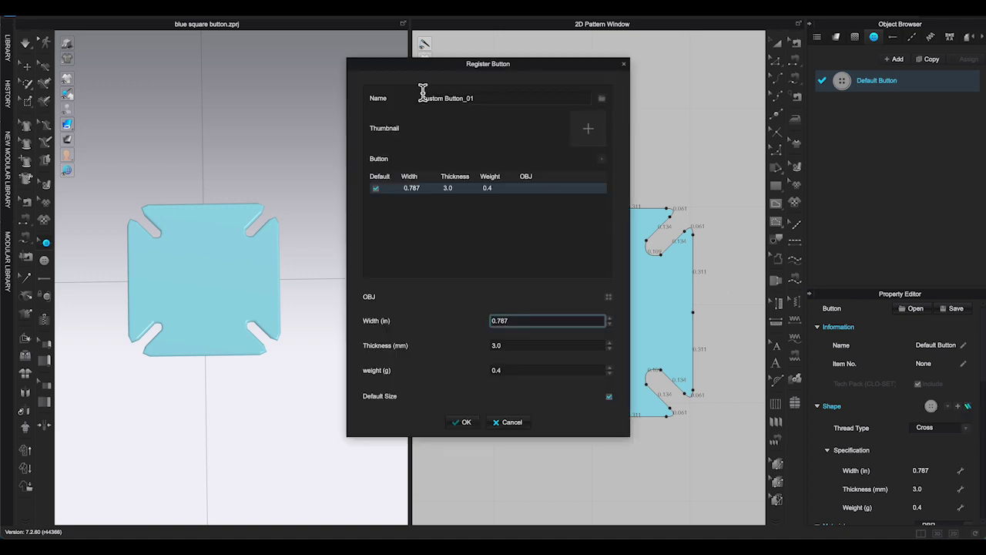
pyautogui.click(510, 98)
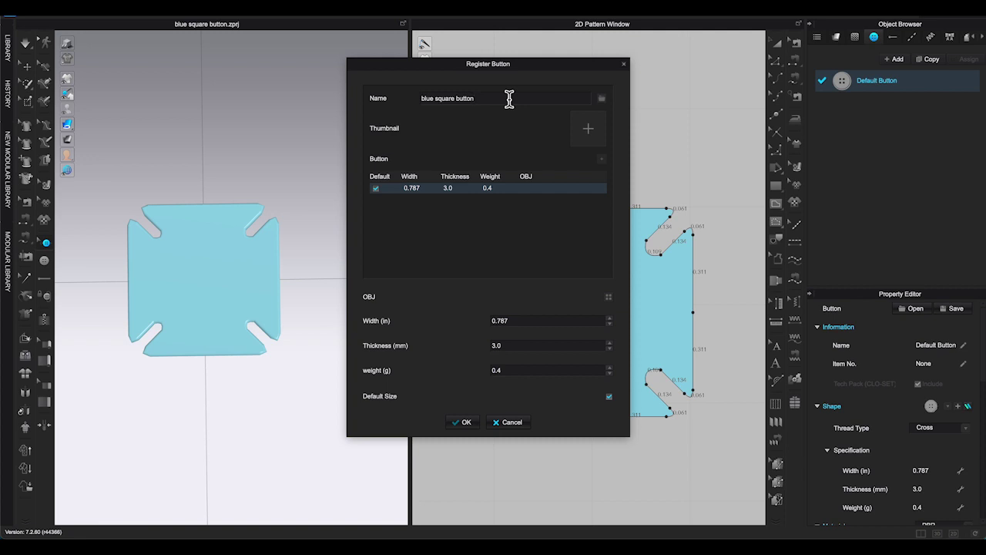
# Load the button screenshot from the Desktop as the custom button's thumbnail.
pyautogui.click(589, 133)
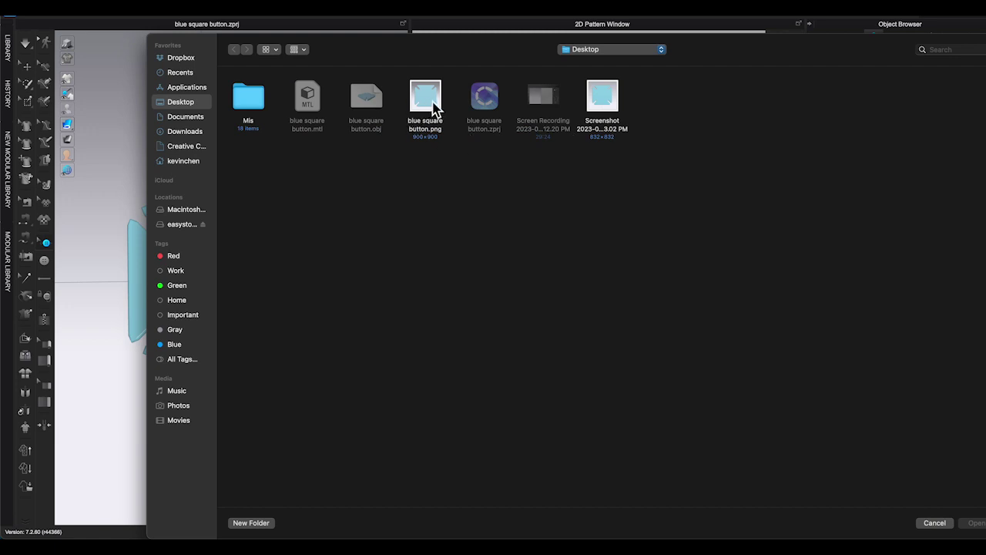
pyautogui.click(603, 98)
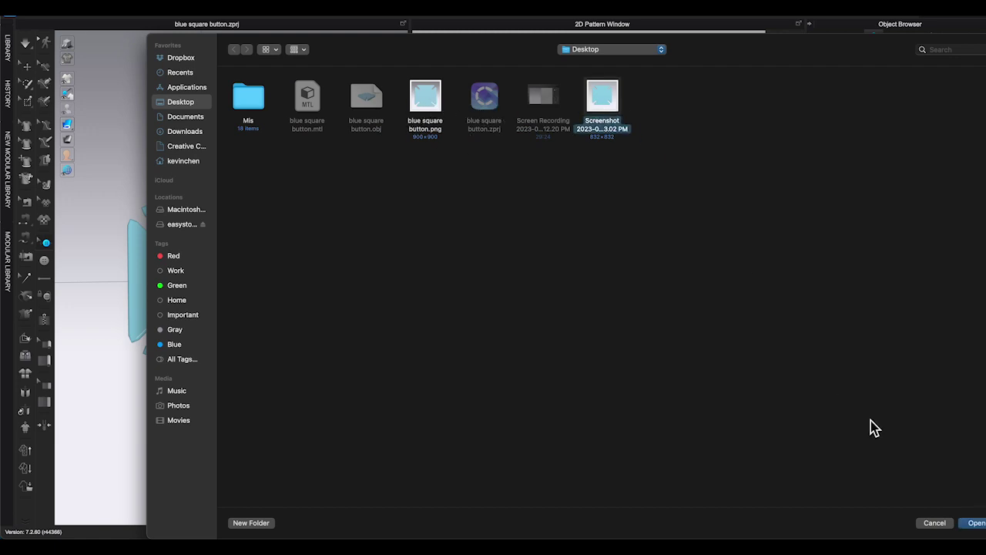
pyautogui.click(976, 524)
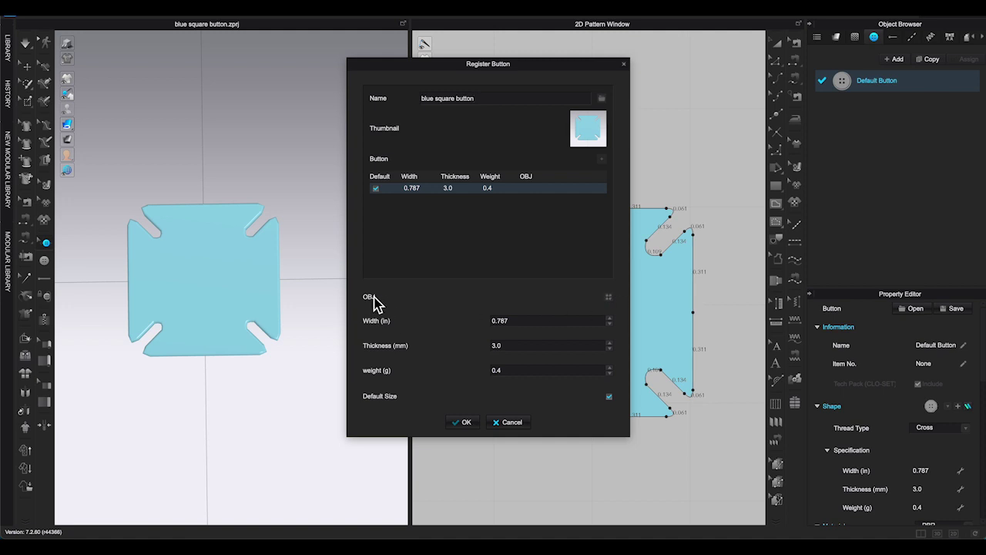
# Load "blue square button.obj" from the Desktop as the custom button's OBJ shape.
pyautogui.click(609, 298)
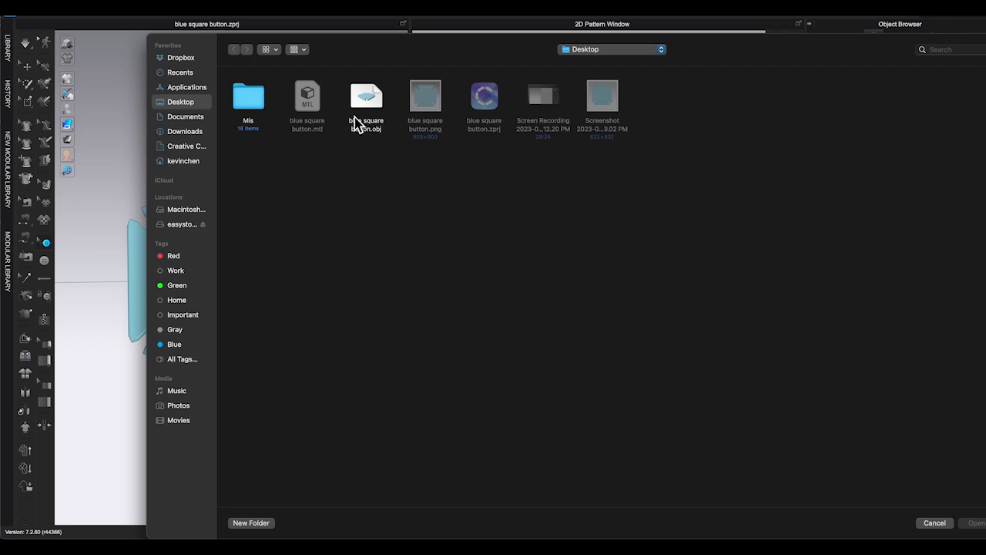
pyautogui.click(366, 98)
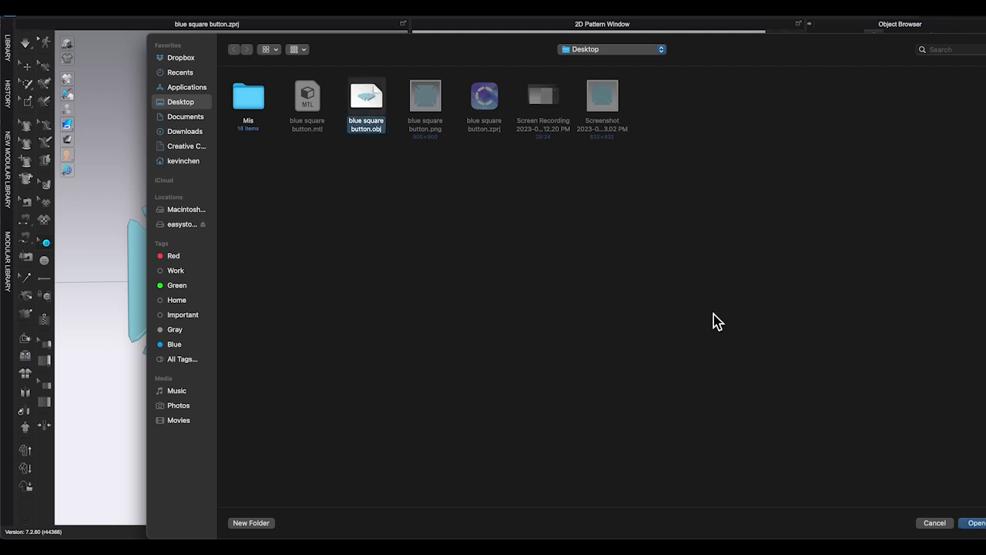
pyautogui.click(971, 524)
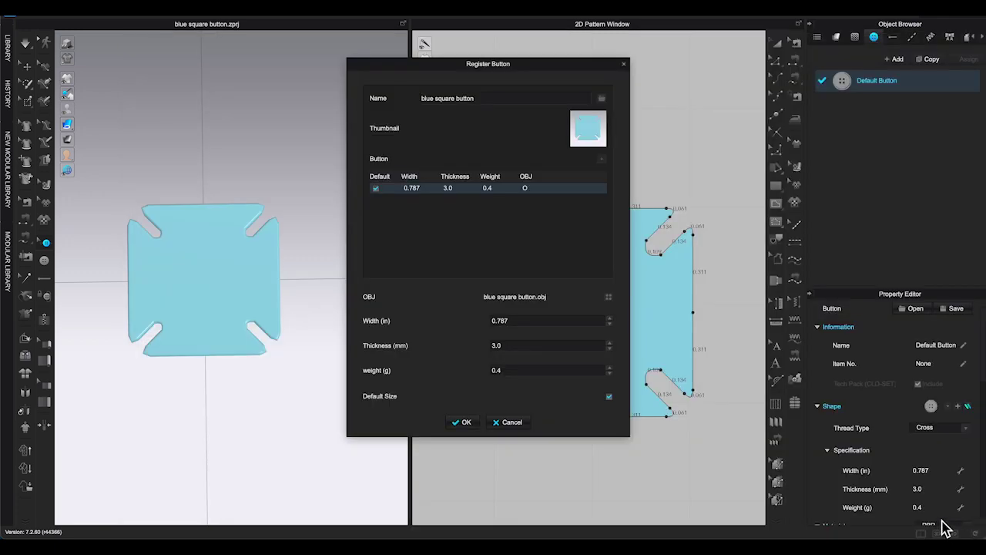
# Set the custom button's width to 0.750 in and register it as a button preset.
pyautogui.click(534, 323)
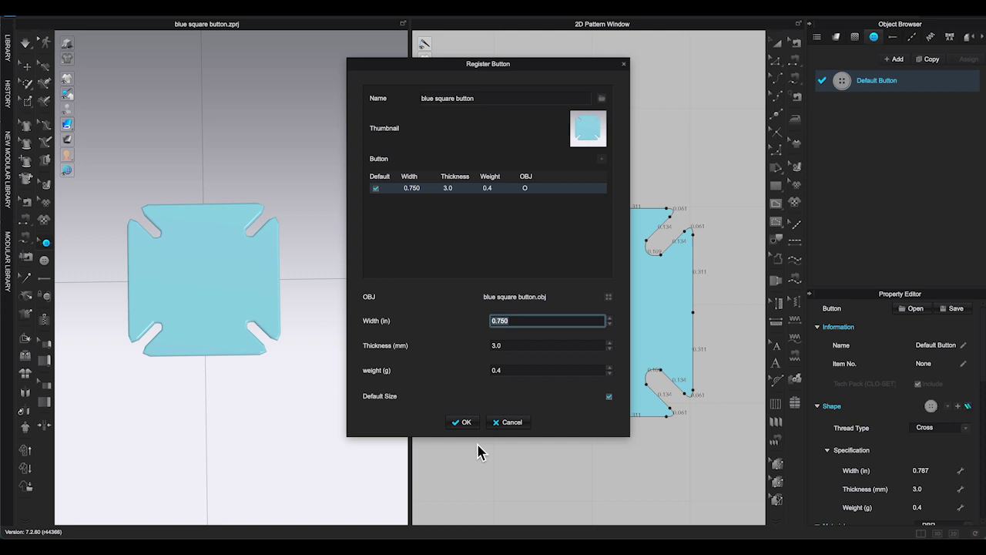
pyautogui.click(466, 423)
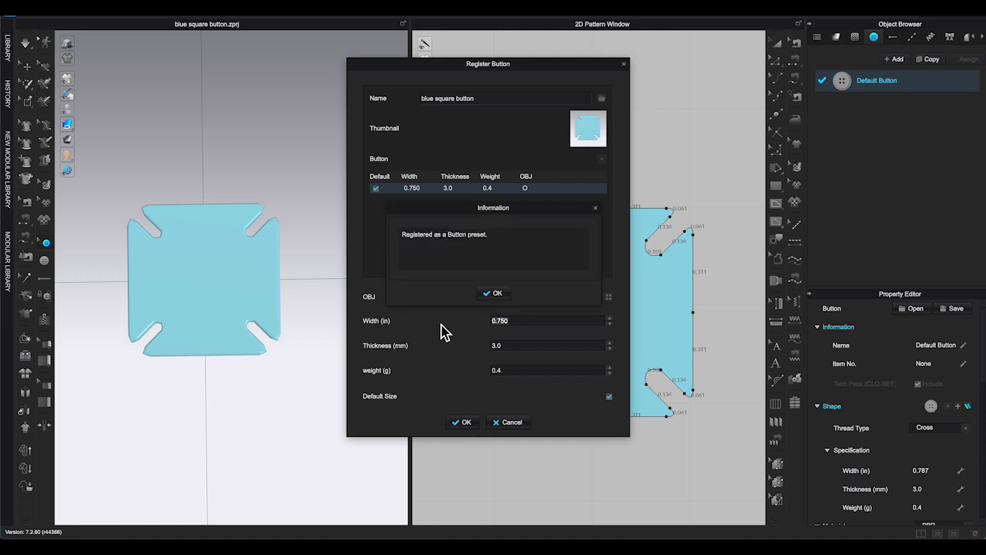
pyautogui.click(496, 293)
pyautogui.scroll(-5, 582, 336)
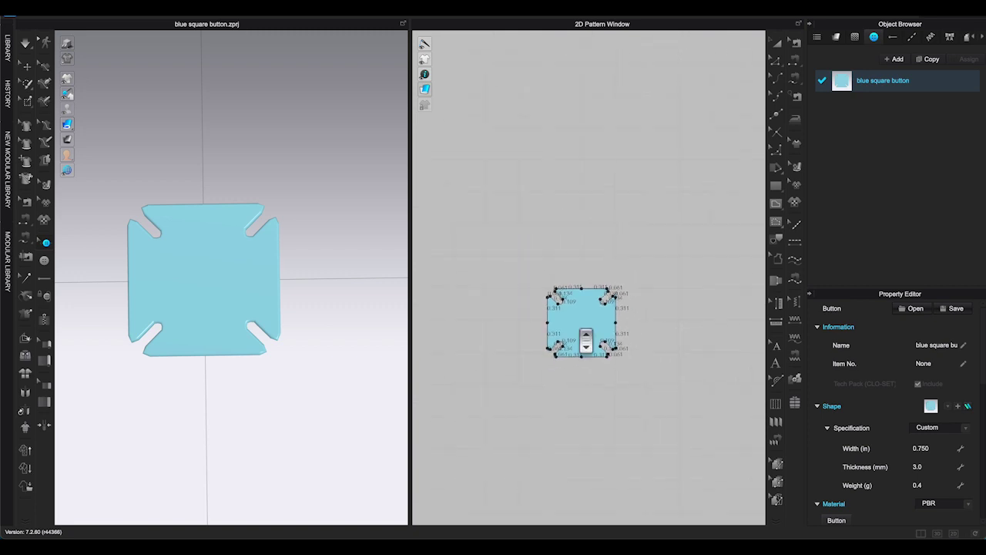
pyautogui.scroll(-2, 584, 343)
pyautogui.scroll(-5, 260, 330)
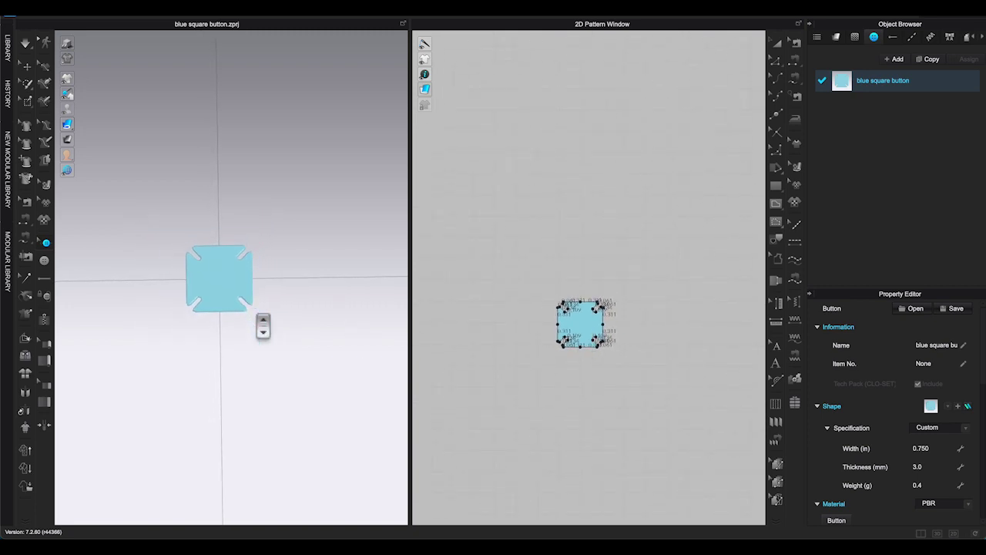
pyautogui.moveTo(262, 326); pyautogui.dragTo(296, 441, button='right')
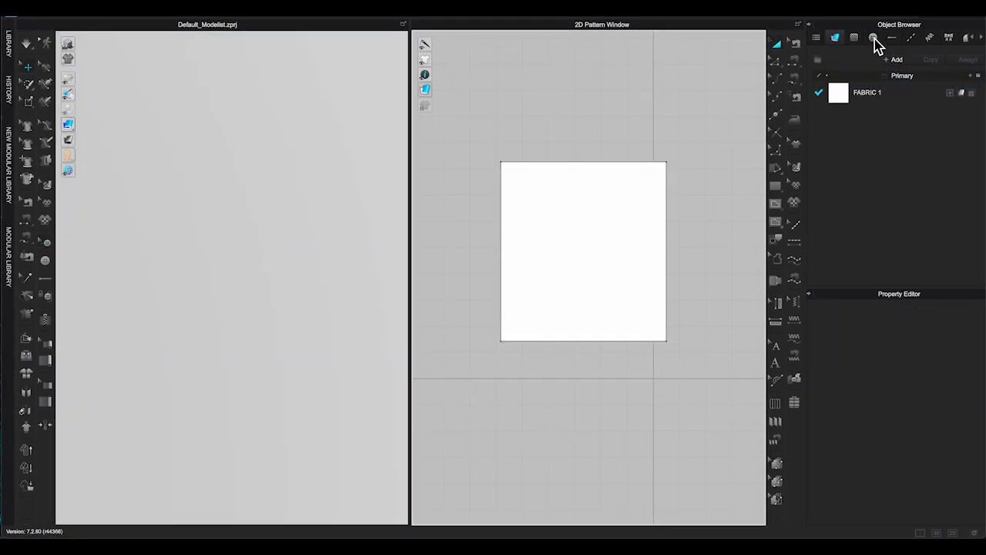
# Change the Default Button's shape to the registered blue square button in the Default_Modelist project.
pyautogui.click(873, 39)
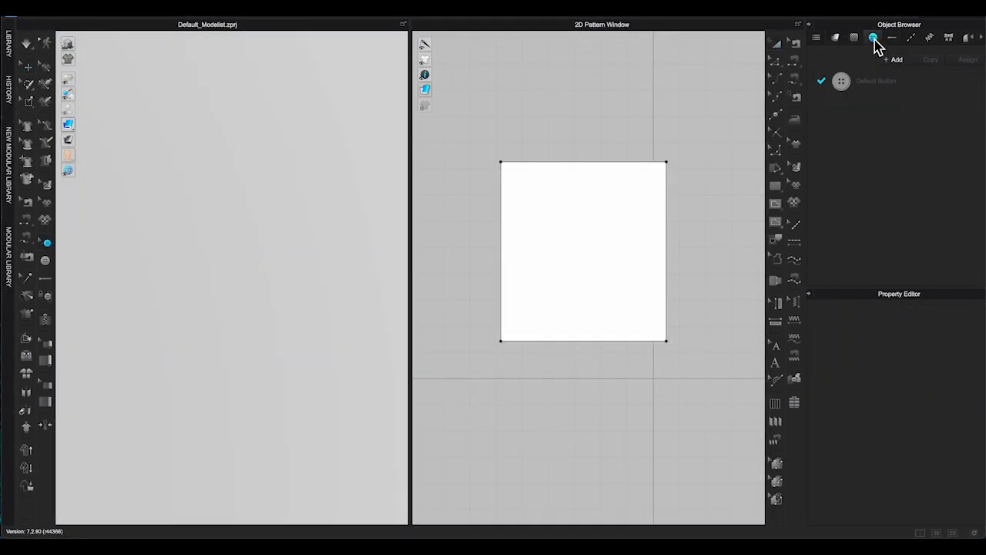
pyautogui.click(873, 91)
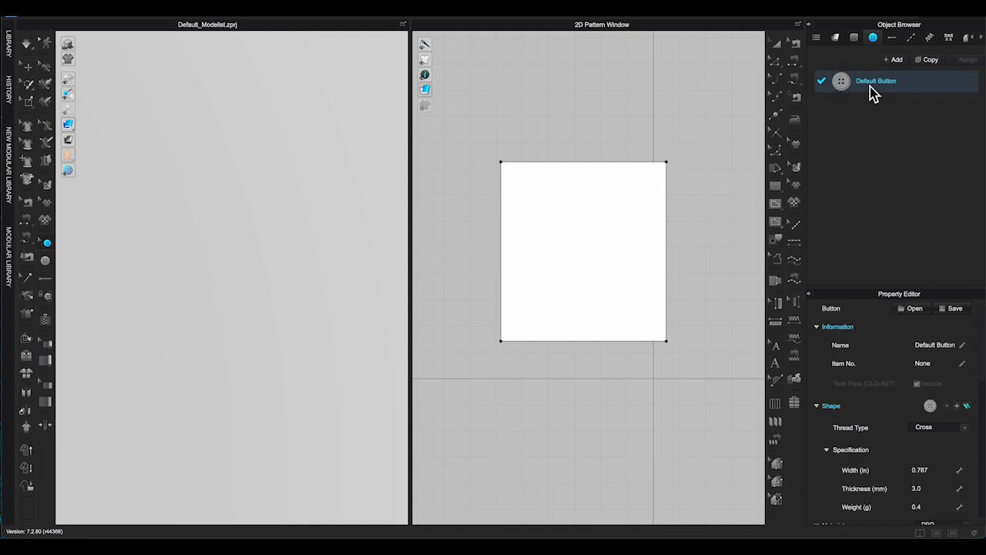
pyautogui.click(949, 408)
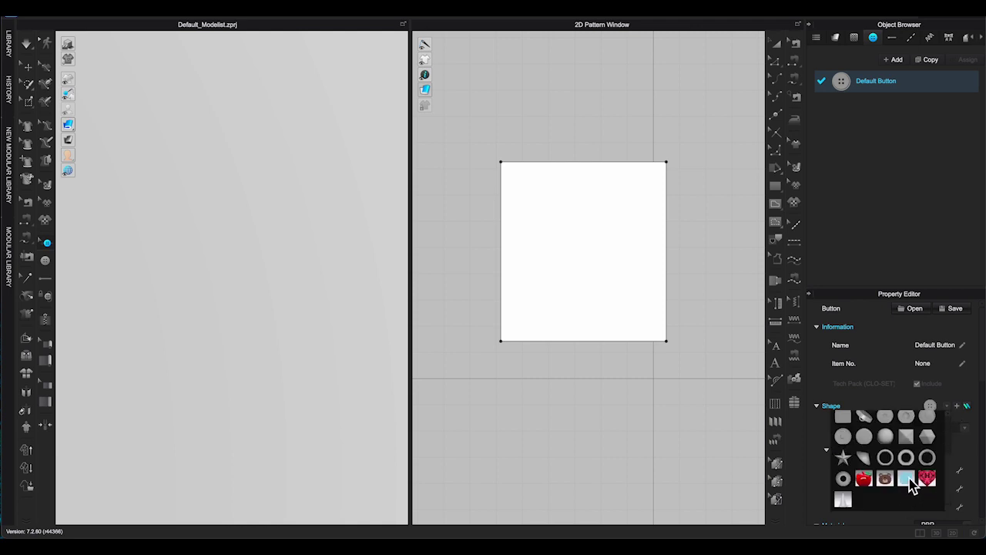
pyautogui.click(907, 479)
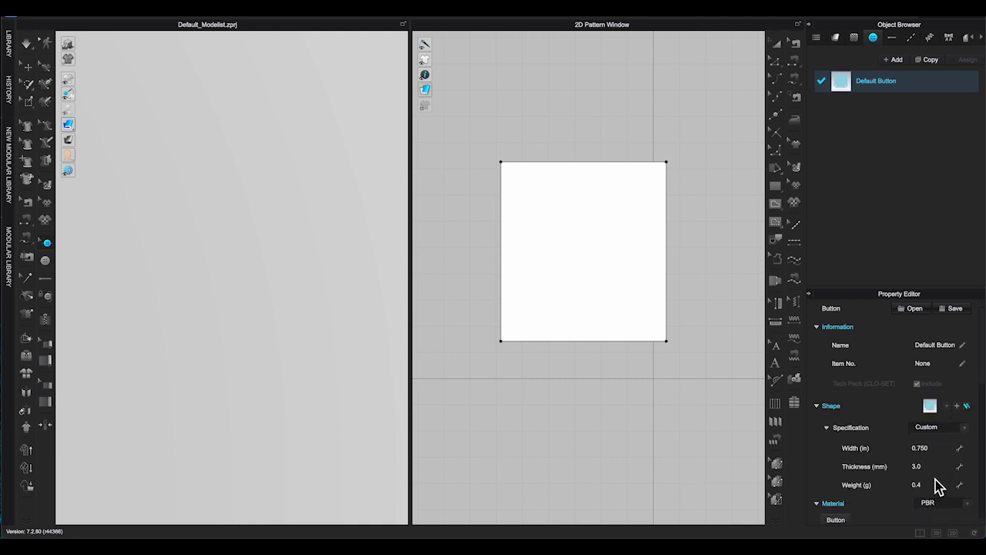
# Set the button's material color to the light blue YKK 026 from the YKK Global Colors palette.
pyautogui.scroll(-3, 939, 485)
pyautogui.scroll(-8, 947, 419)
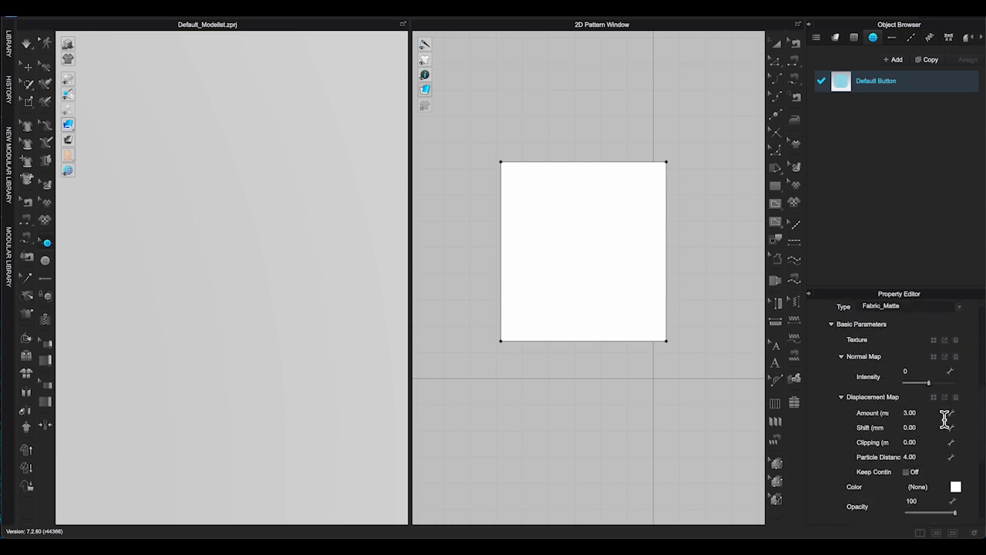
pyautogui.click(955, 472)
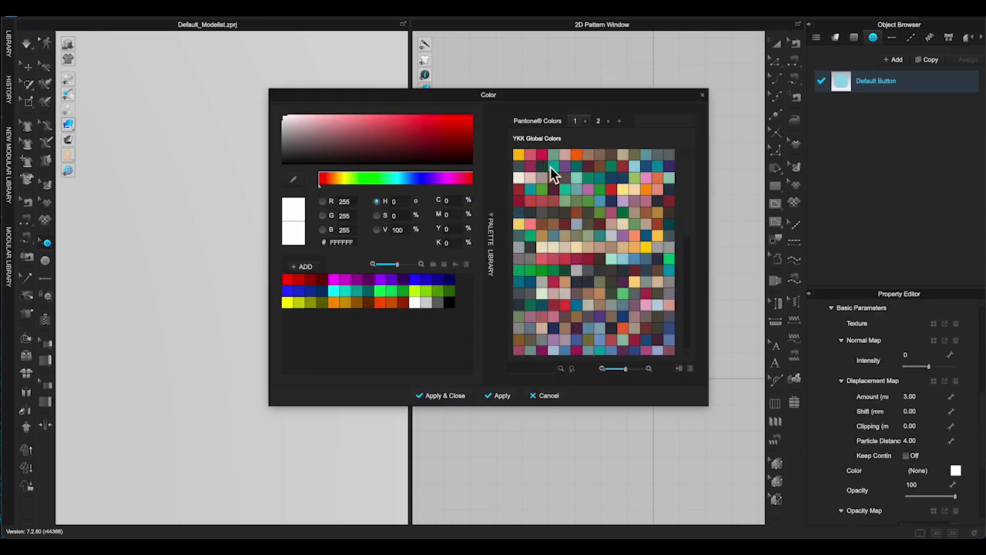
pyautogui.click(639, 171)
pyautogui.click(493, 396)
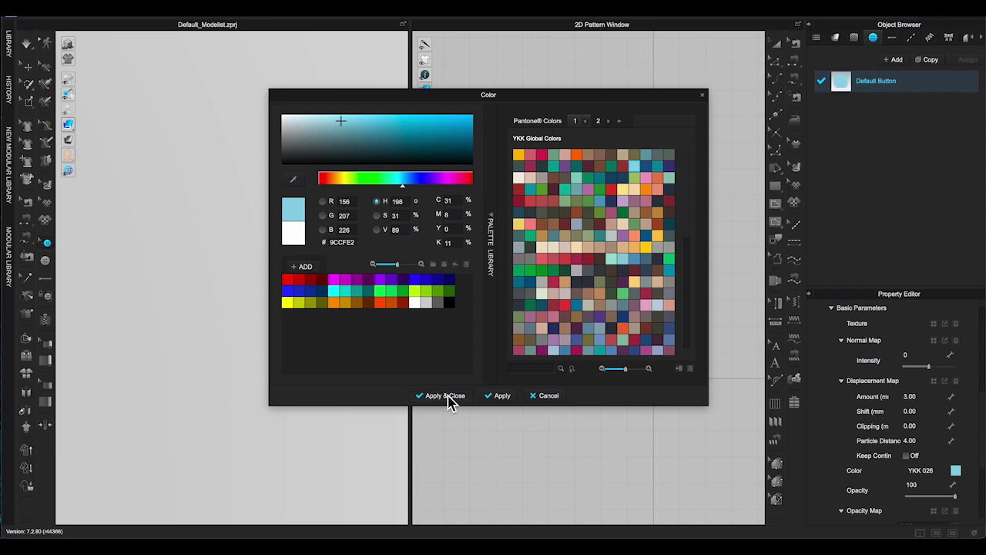
pyautogui.click(447, 396)
# Place four blue square buttons in an evenly spaced vertical column on the white square pattern.
pyautogui.click(47, 262)
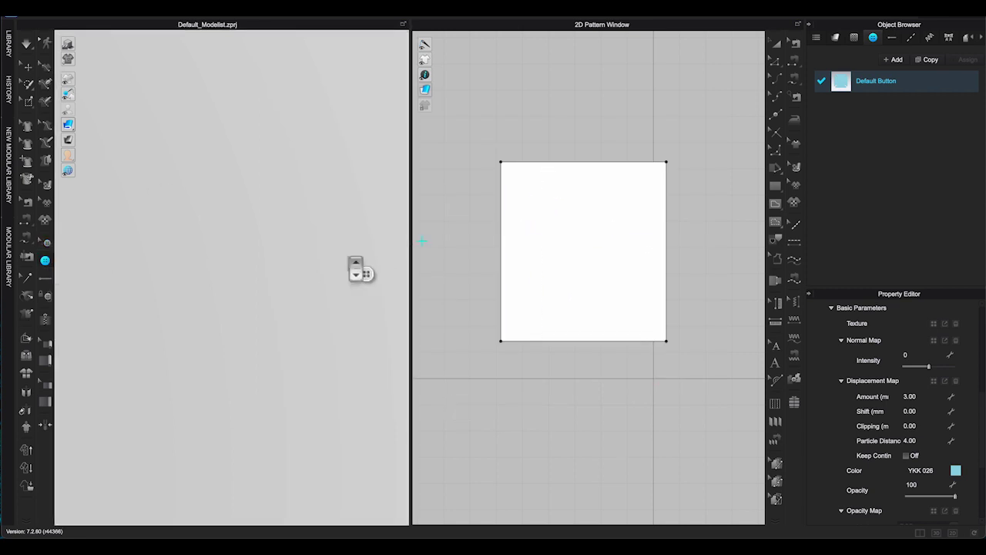
pyautogui.click(553, 219)
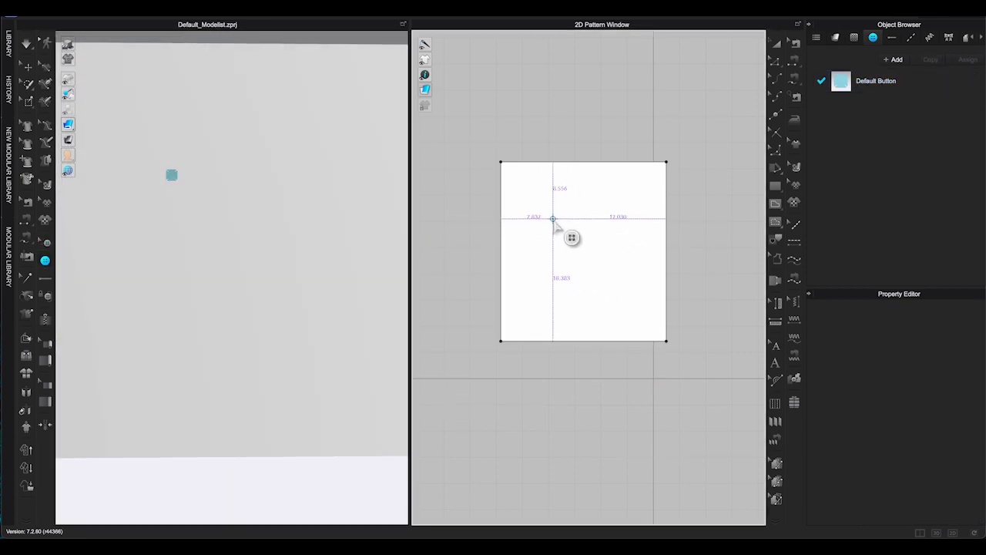
pyautogui.click(552, 238)
pyautogui.click(553, 257)
pyautogui.click(554, 277)
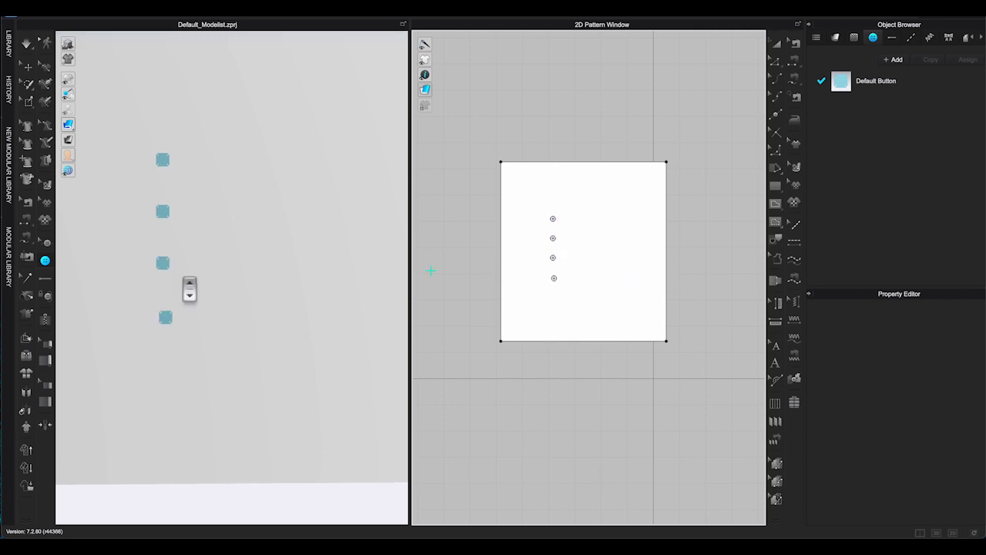
pyautogui.scroll(5, 189, 288)
pyautogui.moveTo(290, 310); pyautogui.dragTo(314, 312, button='right')
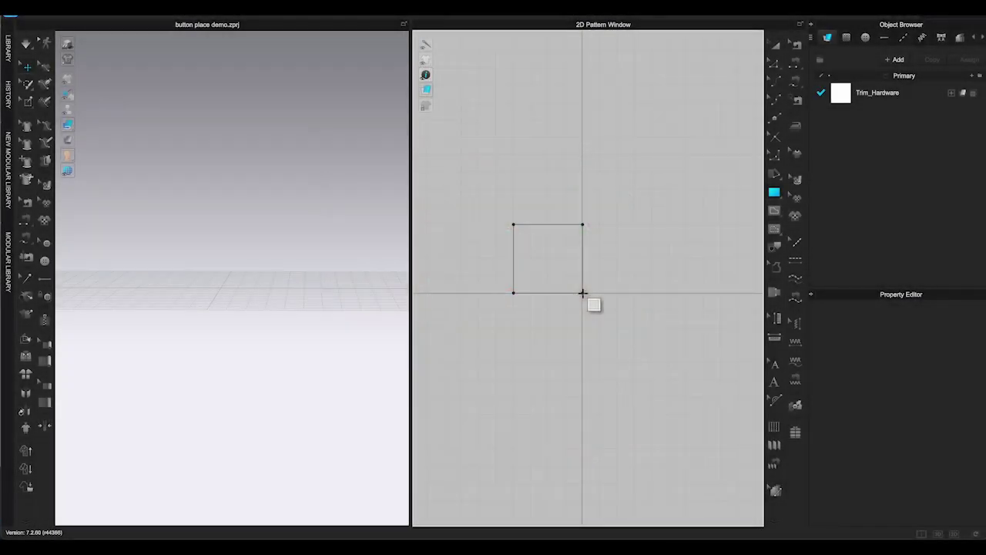
# Draw a nearly square rectangular pattern about 1.23 by 1.22 in and reposition it in the 2D pattern area.
pyautogui.click(582, 293)
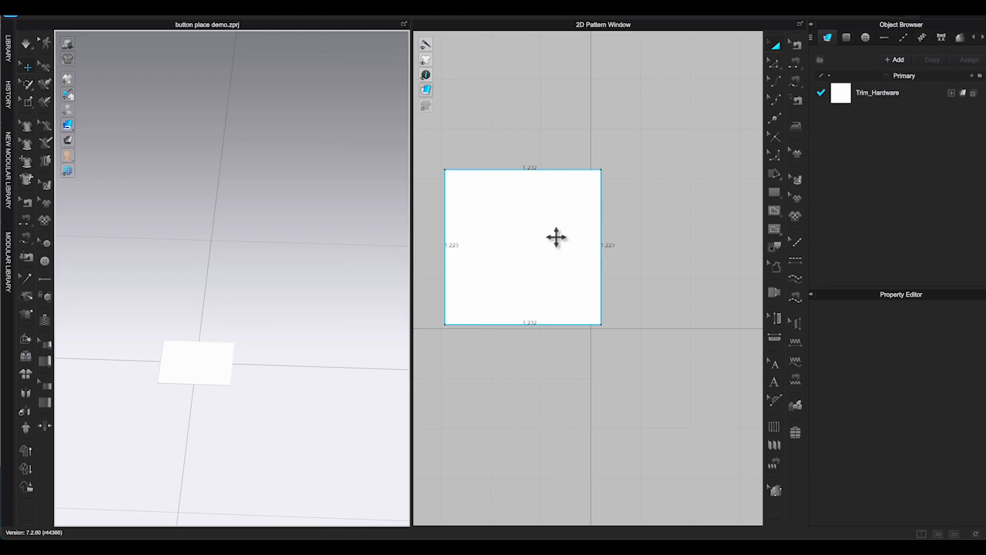
pyautogui.moveTo(557, 237); pyautogui.dragTo(629, 277)
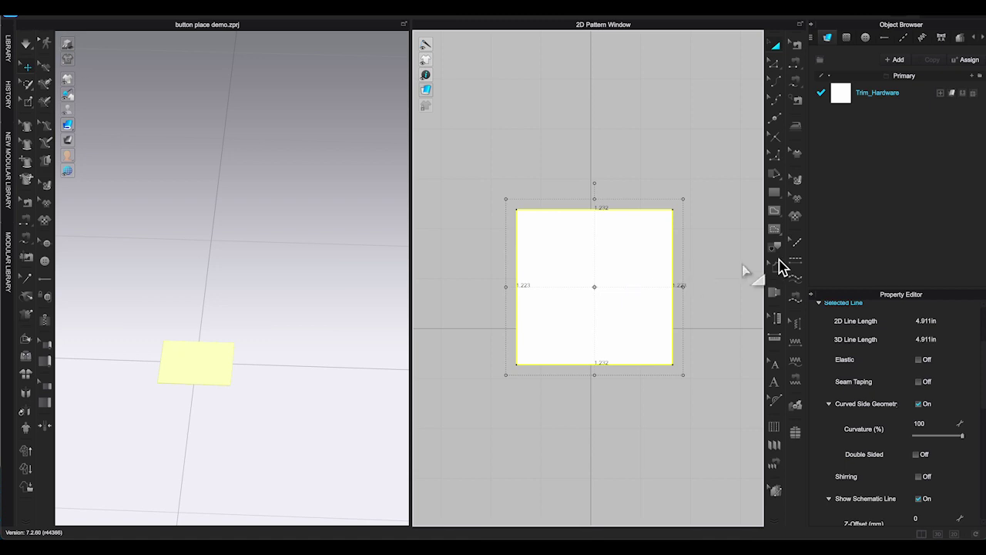
# Add "apple button.png" from Downloads as a graphic on the square pattern, with a width of 1 in.
pyautogui.click(801, 221)
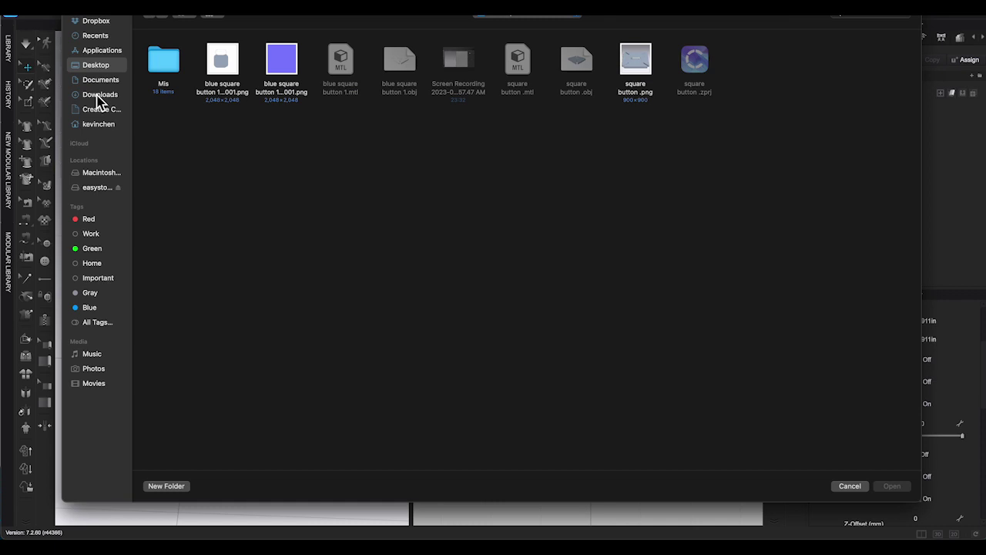
pyautogui.click(100, 94)
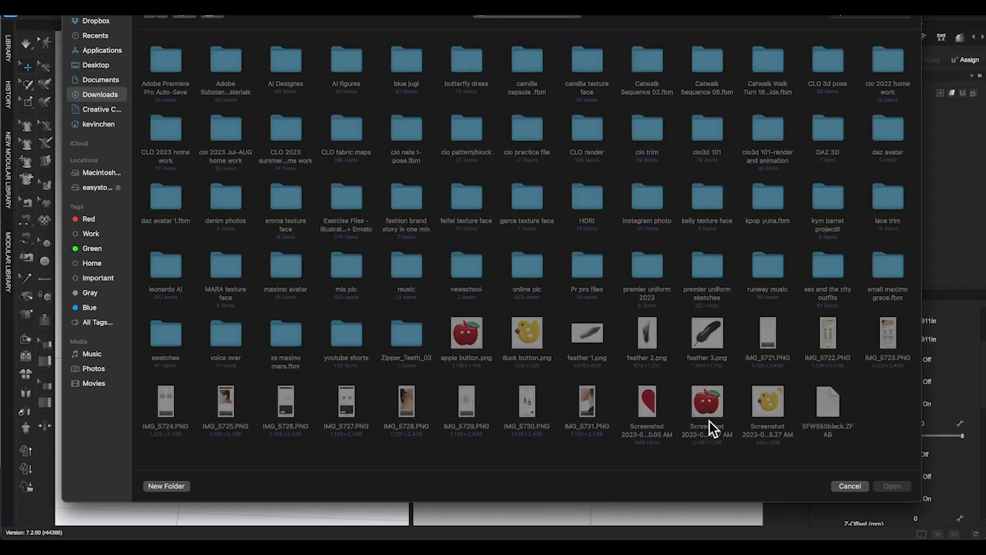
pyautogui.click(478, 340)
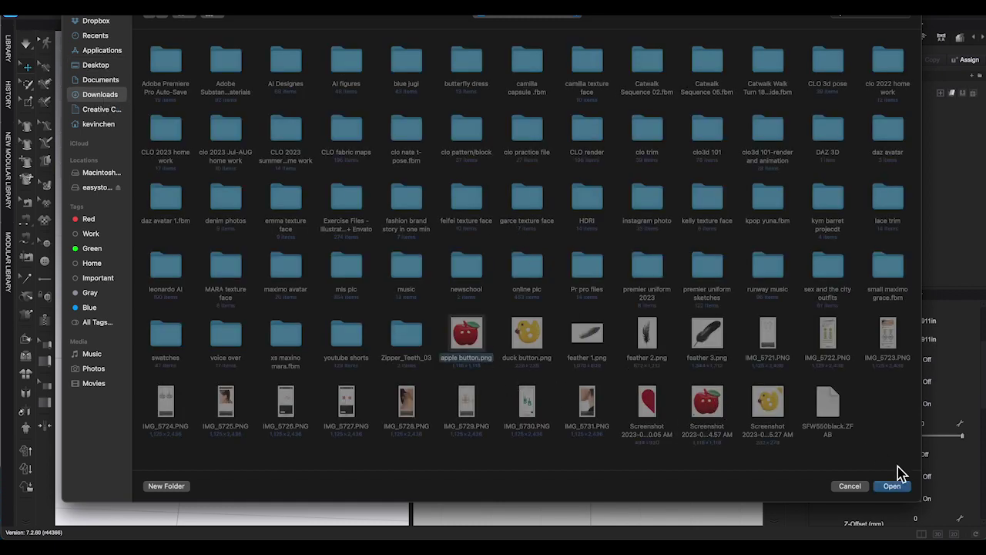
pyautogui.click(894, 487)
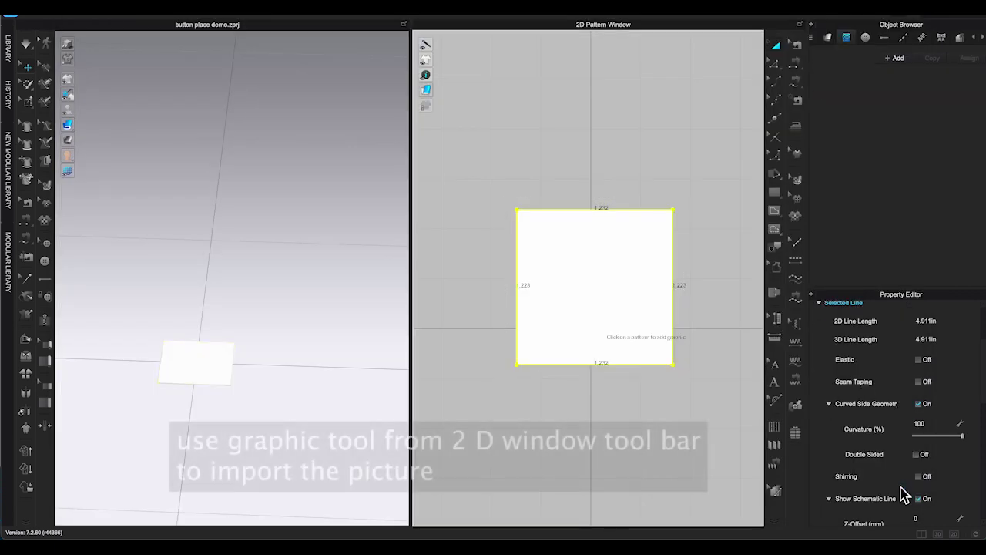
pyautogui.click(594, 299)
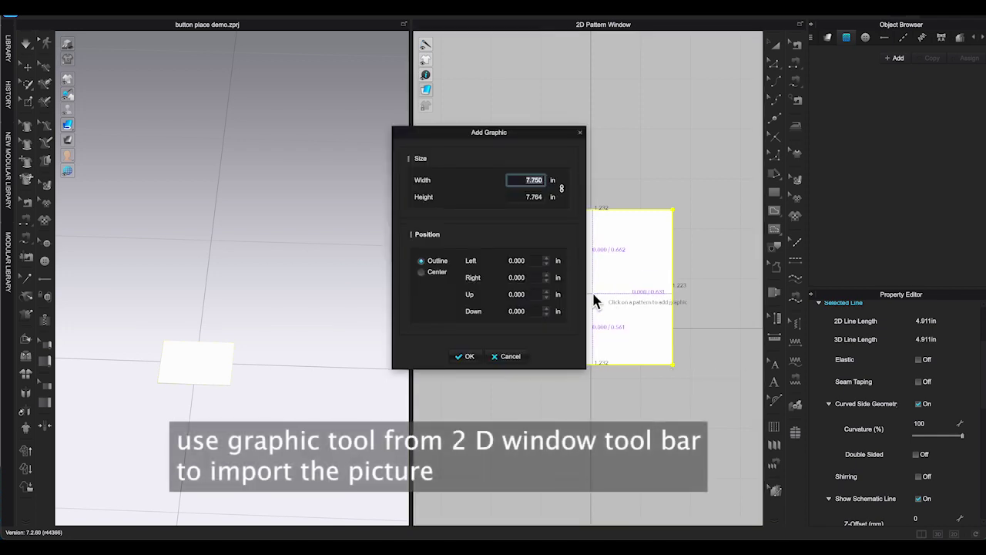
pyautogui.write('1')
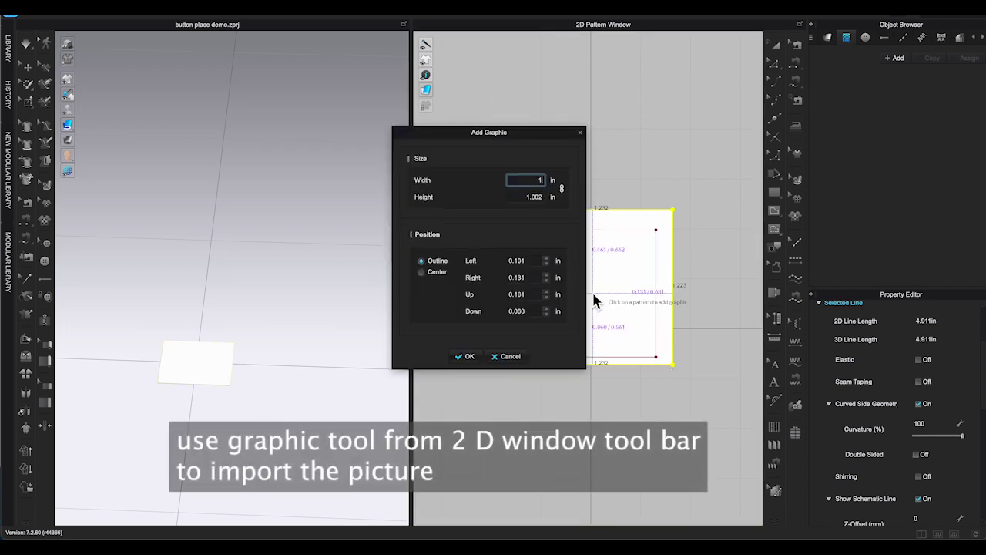
pyautogui.click(468, 356)
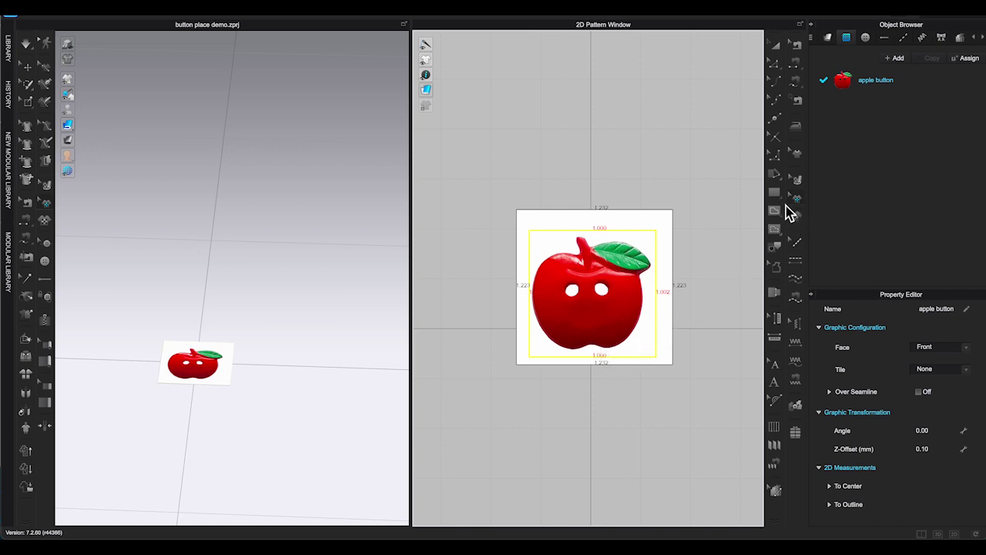
# Enlarge the apple graphic to about 1.2 in so that it nearly fills the square pattern.
pyautogui.click(621, 275)
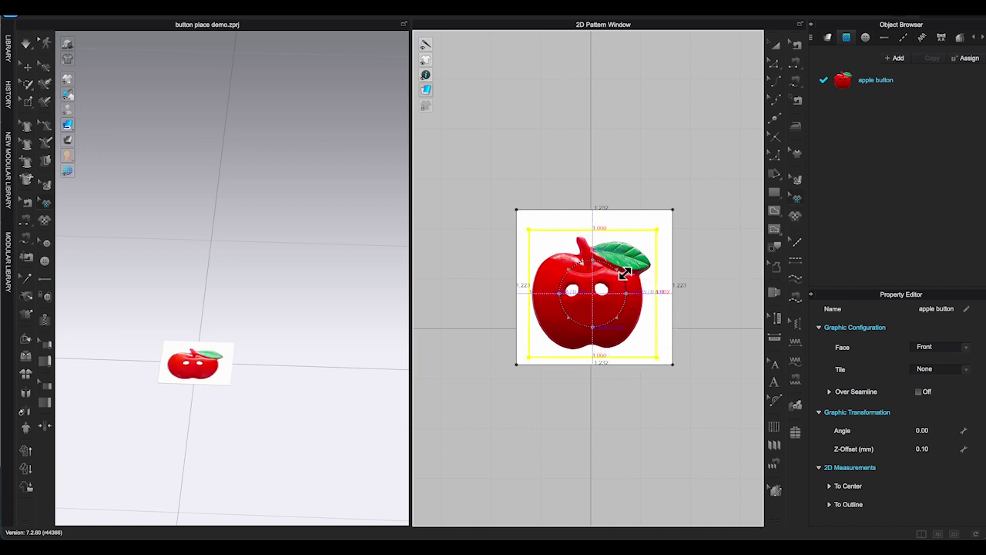
pyautogui.moveTo(624, 274); pyautogui.dragTo(622, 276)
pyautogui.click(623, 271)
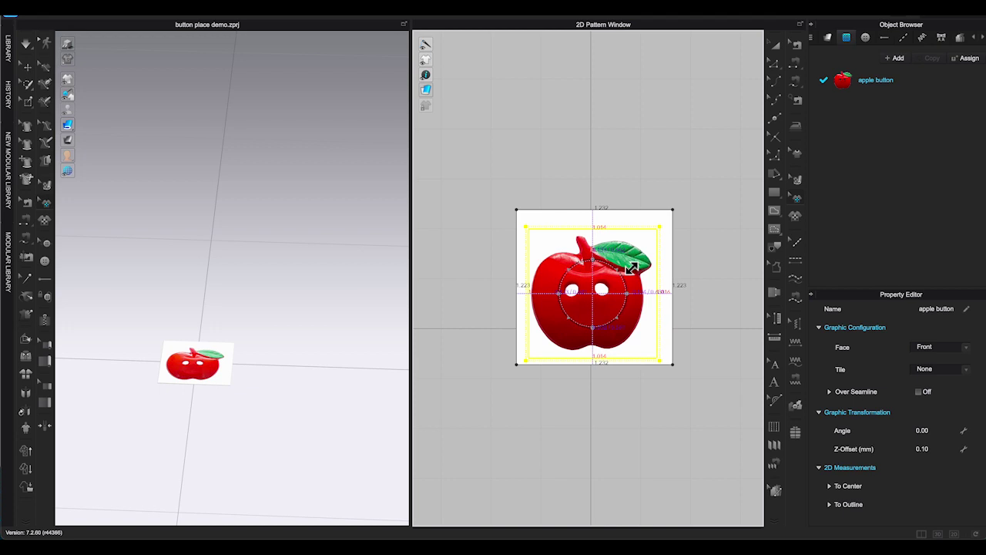
pyautogui.moveTo(671, 244); pyautogui.dragTo(678, 236)
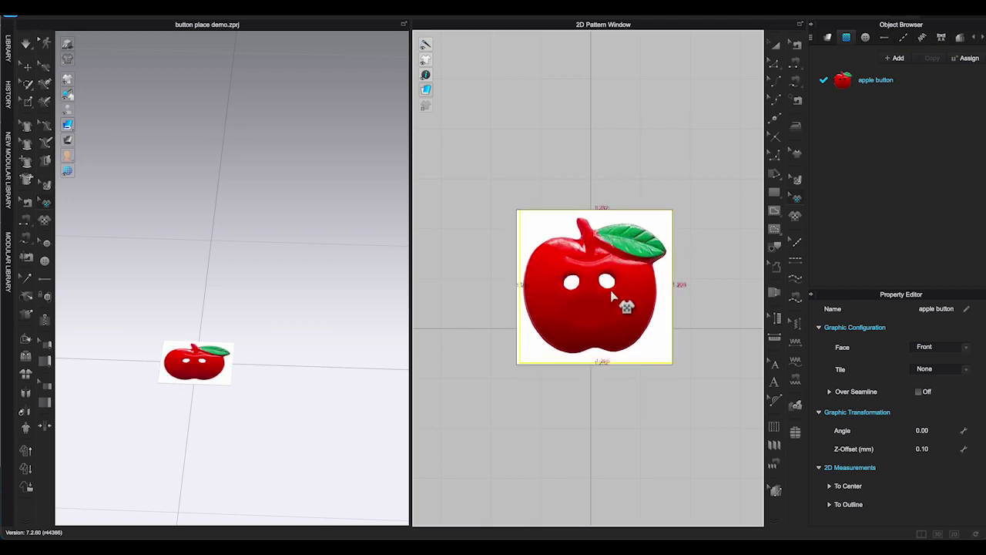
# Trace the apple's outline, including stem and leaf, as a closed internal polygon with curved edges over the graphic.
pyautogui.click(776, 215)
pyautogui.click(781, 219)
pyautogui.click(813, 209)
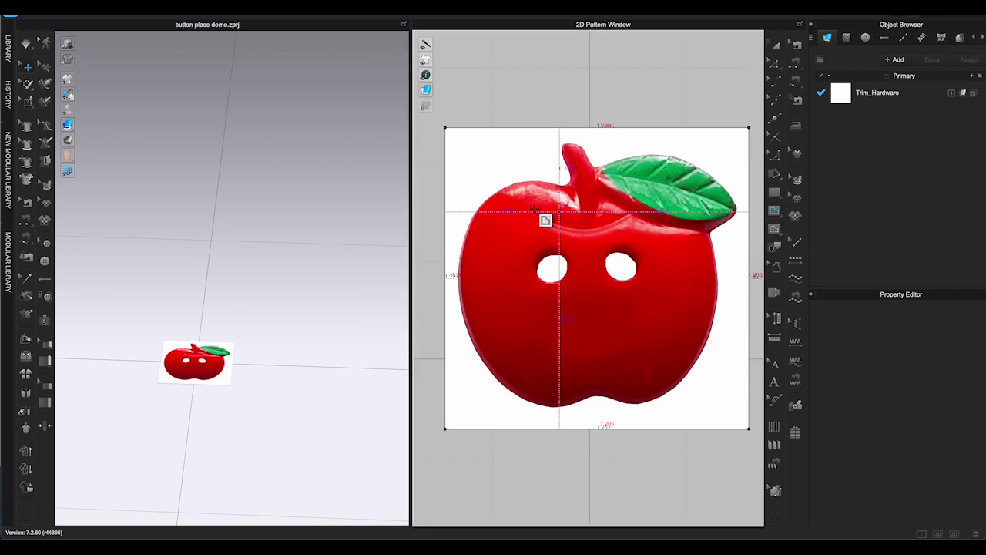
pyautogui.scroll(1, 575, 185)
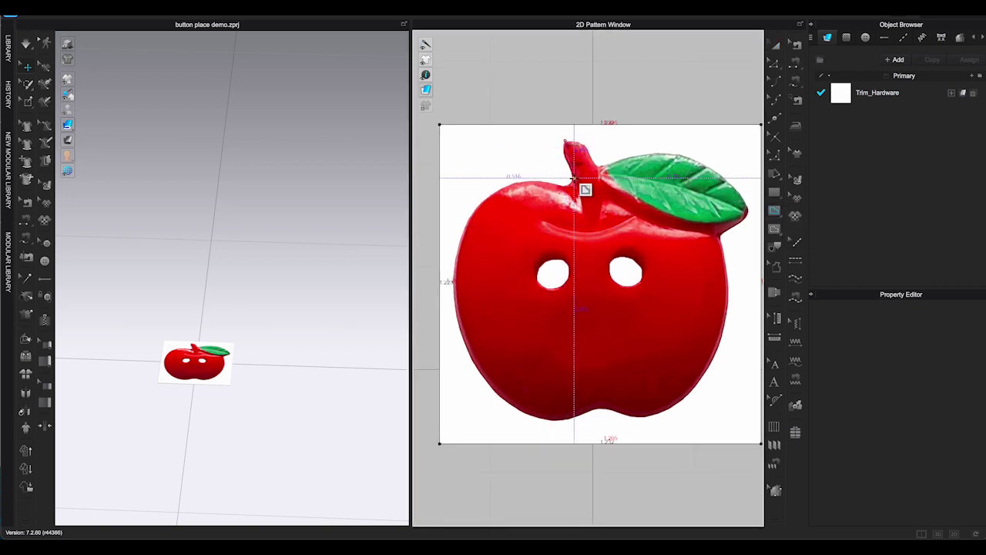
pyautogui.hotkey('ctrl', 'z')
pyautogui.click(561, 185)
pyautogui.click(538, 181)
pyautogui.moveTo(454, 300); pyautogui.dragTo(463, 427)
pyautogui.moveTo(533, 417); pyautogui.dragTo(591, 436)
pyautogui.moveTo(601, 409); pyautogui.dragTo(725, 356)
pyautogui.moveTo(721, 237); pyautogui.dragTo(692, 134)
pyautogui.moveTo(702, 265); pyautogui.dragTo(618, 277, button='middle')
pyautogui.click(659, 231)
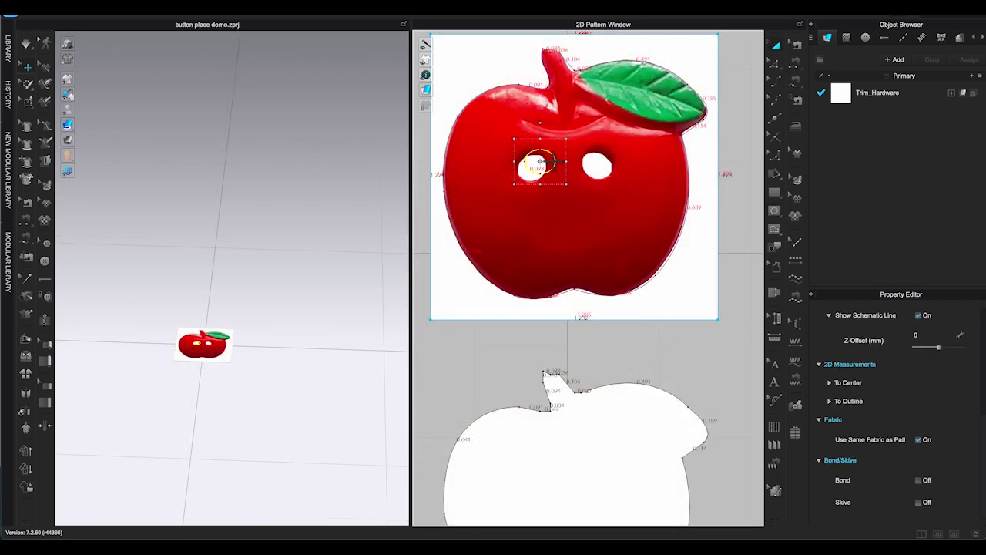
# Fit matching internal circles over the two thread holes of the apple graphic.
pyautogui.moveTo(536, 160); pyautogui.dragTo(535, 159)
pyautogui.scroll(1, 544, 171)
pyautogui.rightClick(535, 160)
pyautogui.click(539, 187)
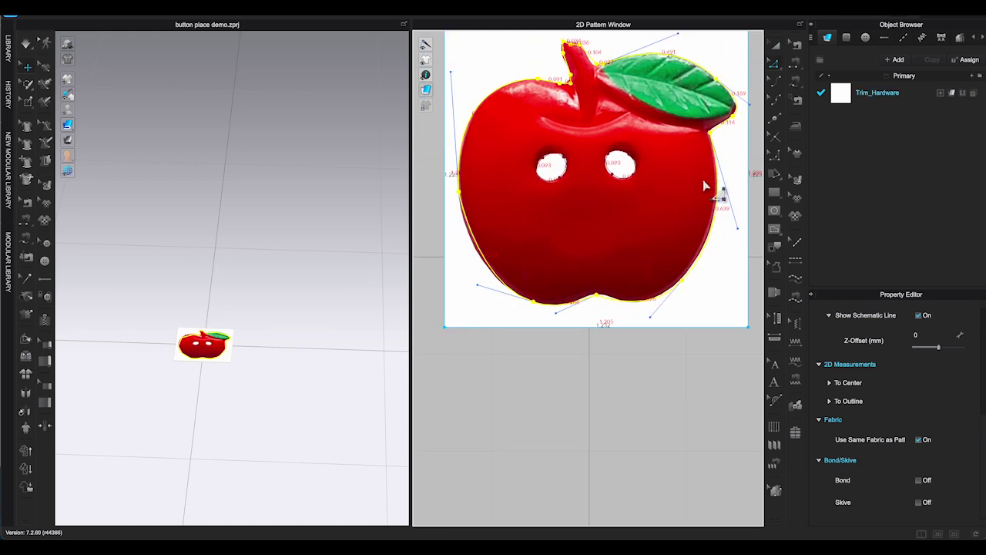
# Convert both internal circles over the apple's thread holes into holes.
pyautogui.click(759, 206)
pyautogui.click(668, 217)
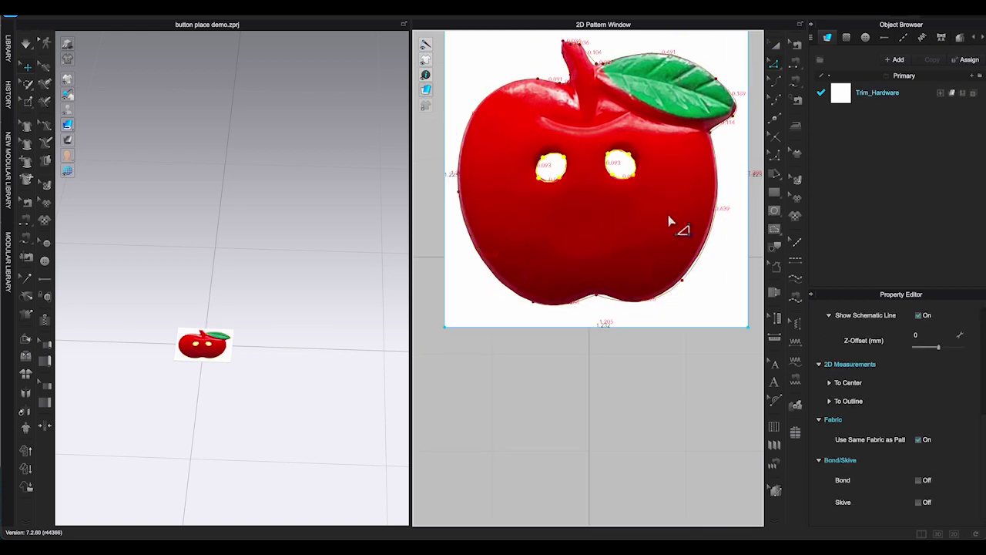
pyautogui.click(775, 45)
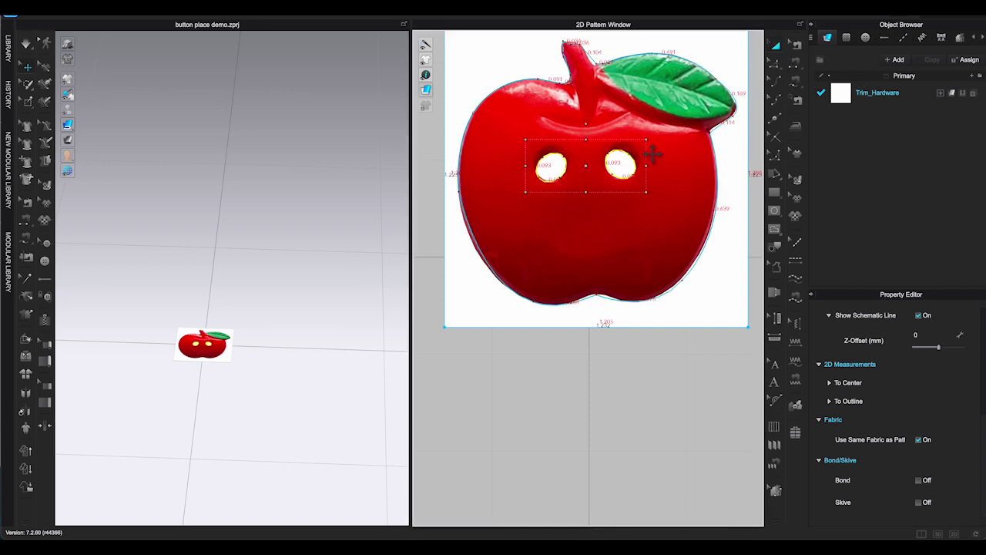
pyautogui.rightClick(633, 155)
pyautogui.click(692, 265)
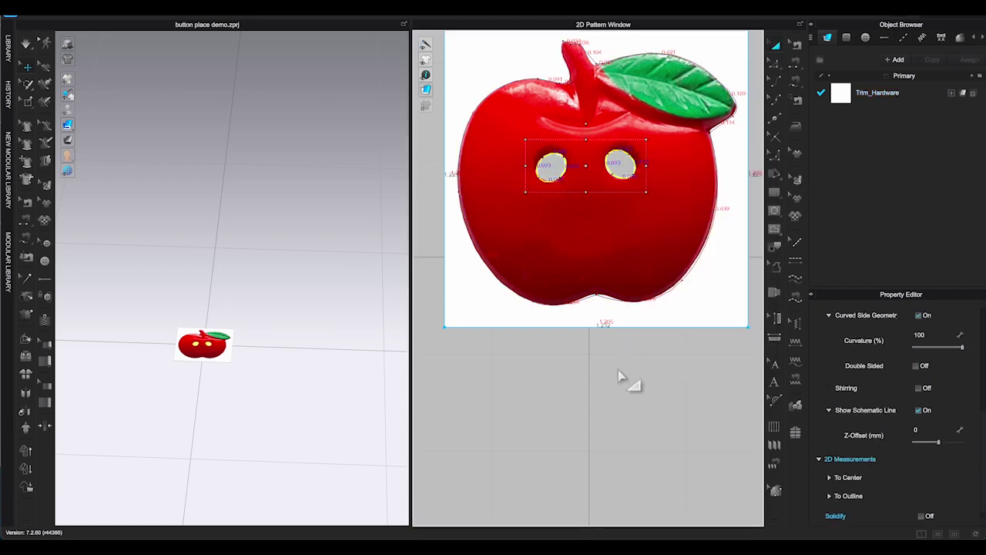
# Cut and sew the square pattern along the traced apple outline and delete the leftover outer piece.
pyautogui.click(775, 63)
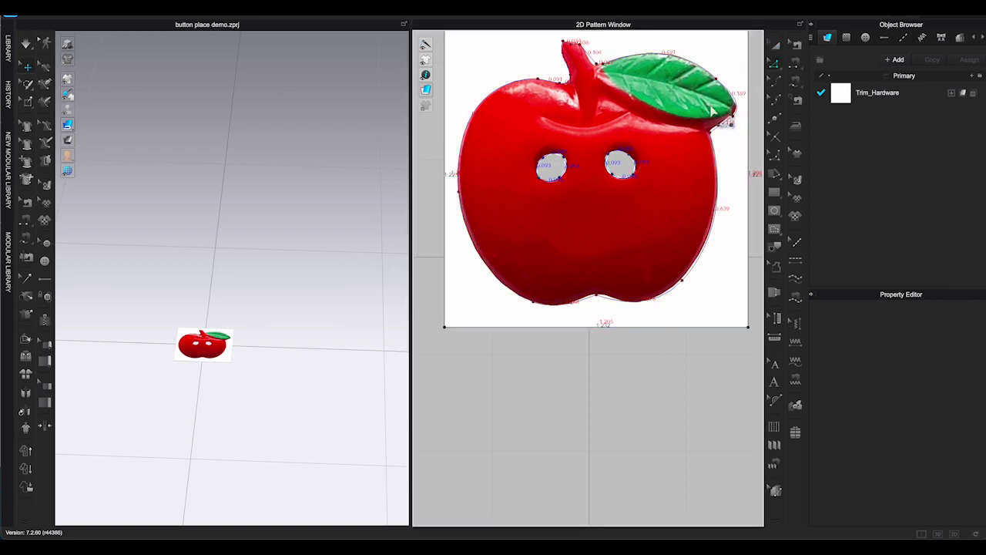
pyautogui.moveTo(682, 374); pyautogui.dragTo(676, 416, button='middle')
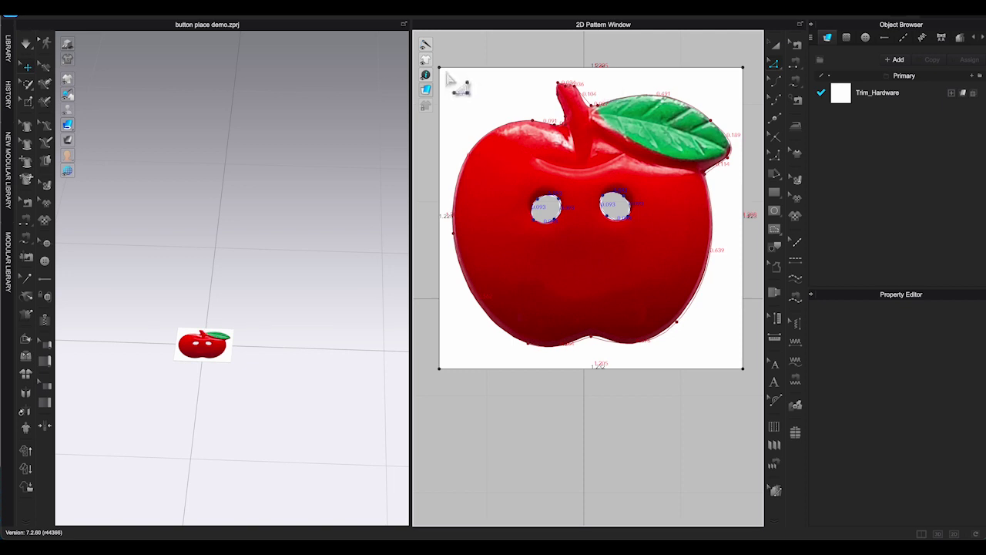
pyautogui.moveTo(447, 74); pyautogui.dragTo(743, 371)
pyautogui.click(777, 46)
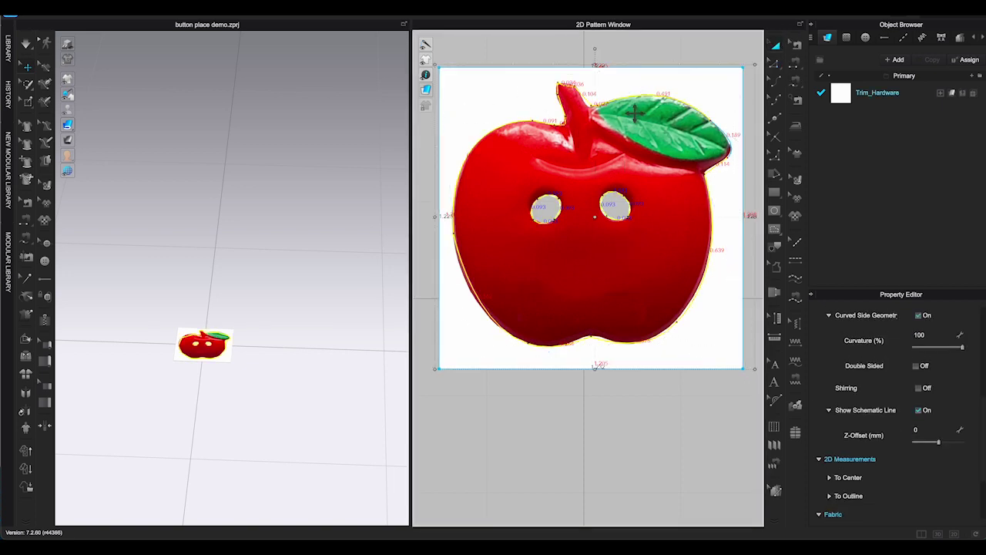
pyautogui.rightClick(628, 101)
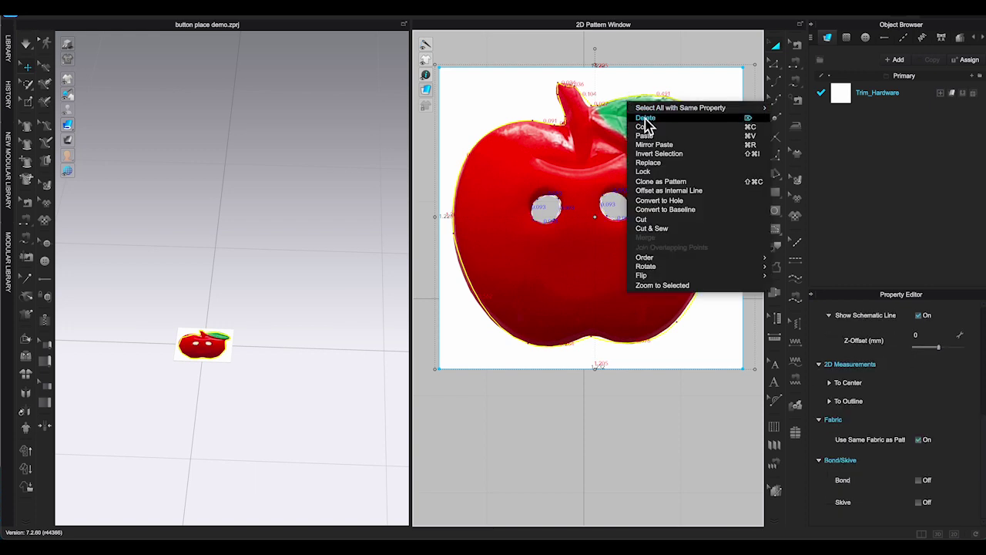
pyautogui.click(661, 232)
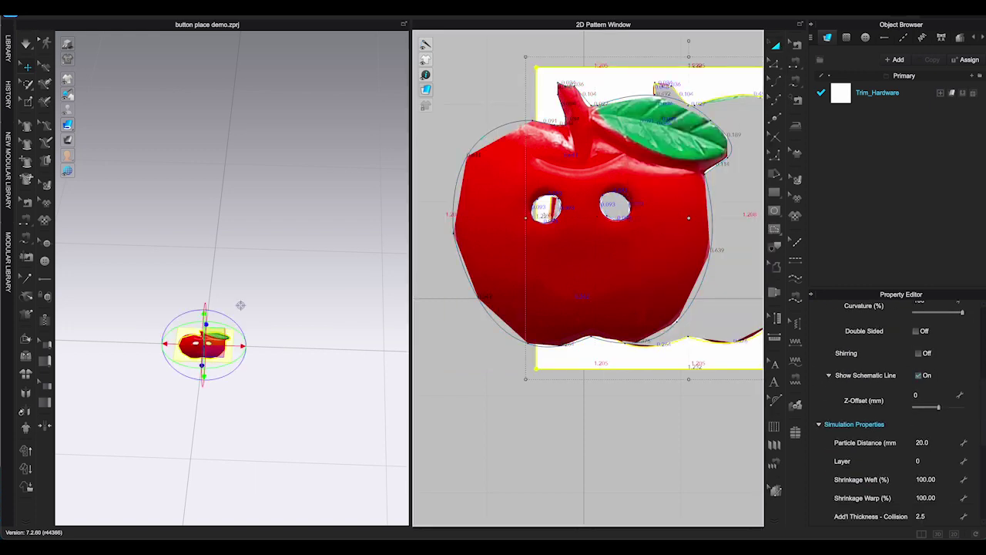
pyautogui.press('Escape')
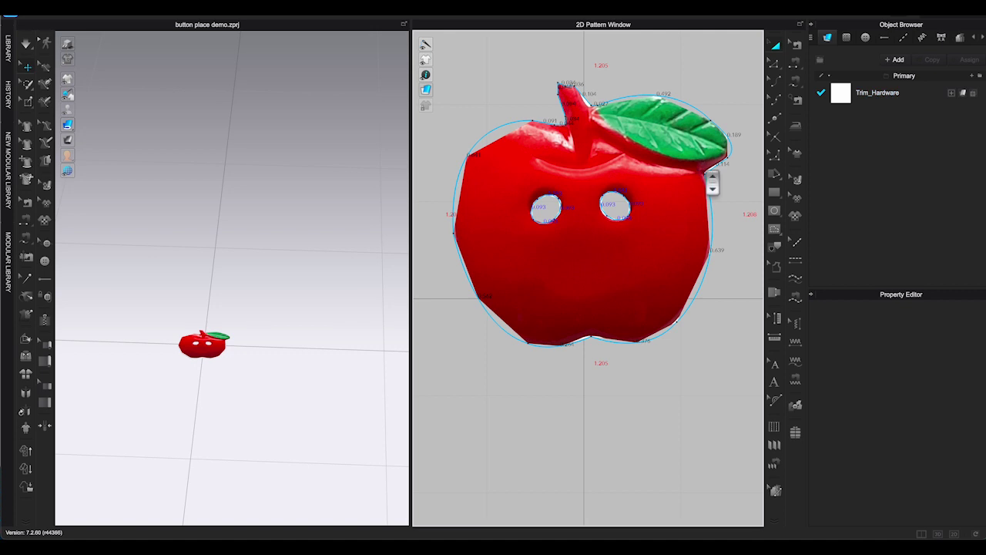
# Set the apple pattern's particle distance to 1 mm and accept the finer mesh.
pyautogui.moveTo(740, 87); pyautogui.dragTo(742, 117, button='middle')
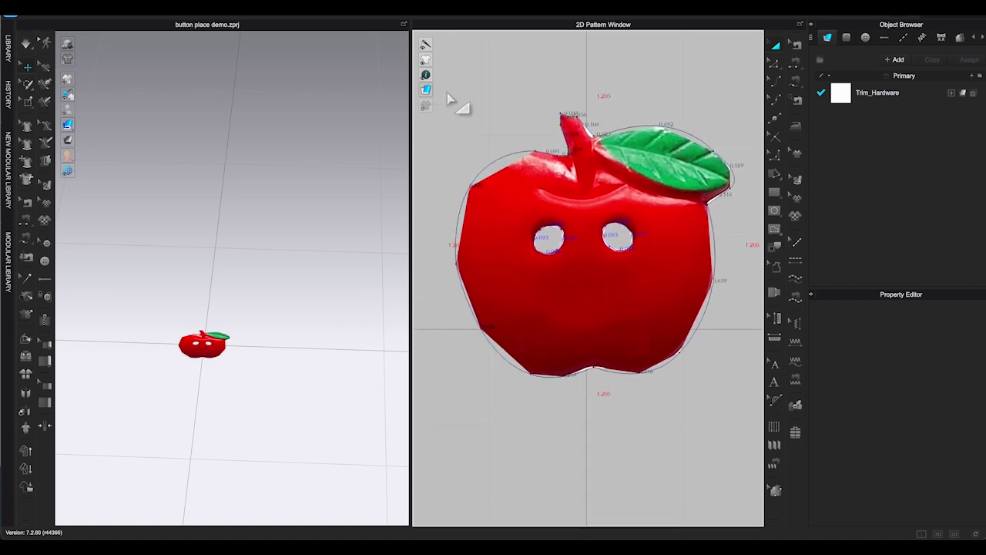
pyautogui.moveTo(451, 98); pyautogui.dragTo(770, 424)
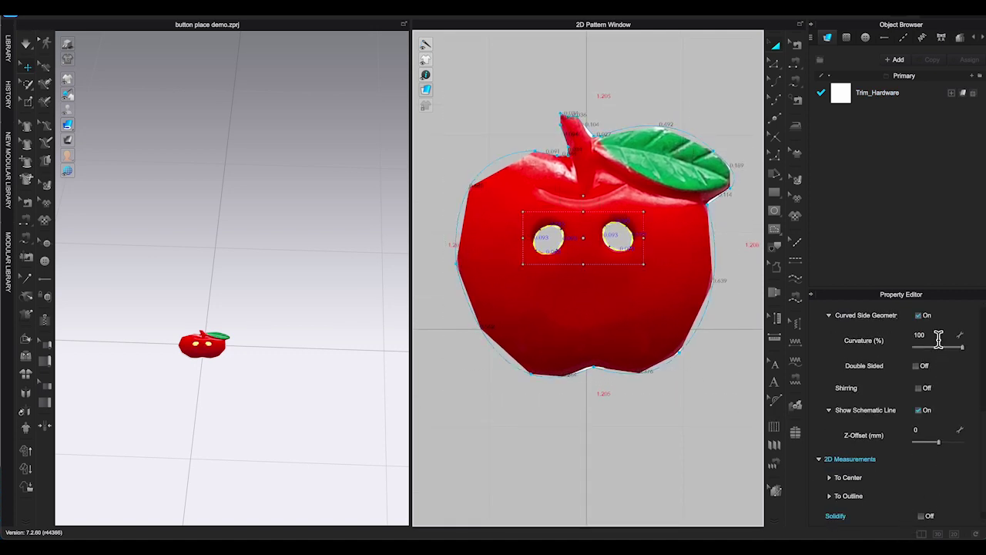
pyautogui.scroll(5, 939, 340)
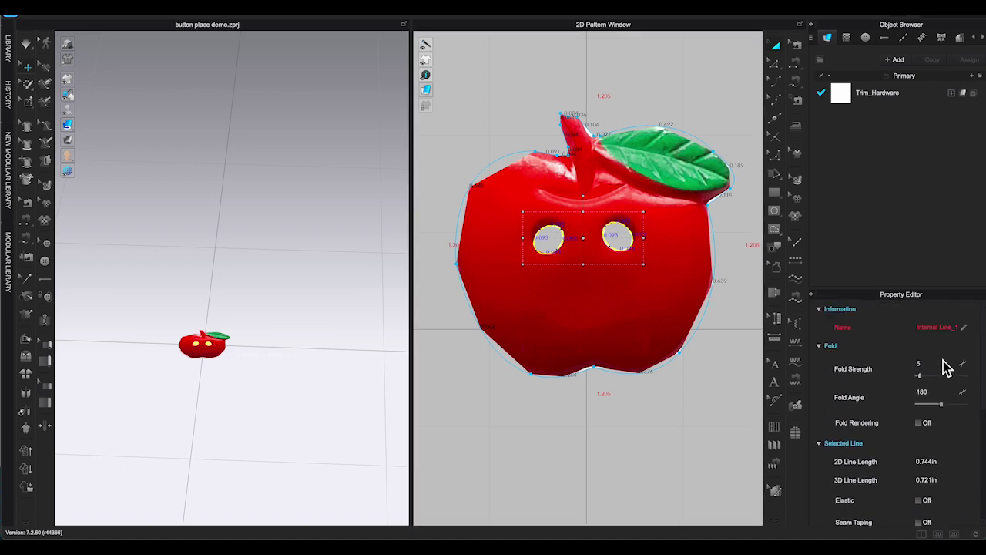
pyautogui.scroll(-5, 946, 367)
pyautogui.scroll(4, 945, 366)
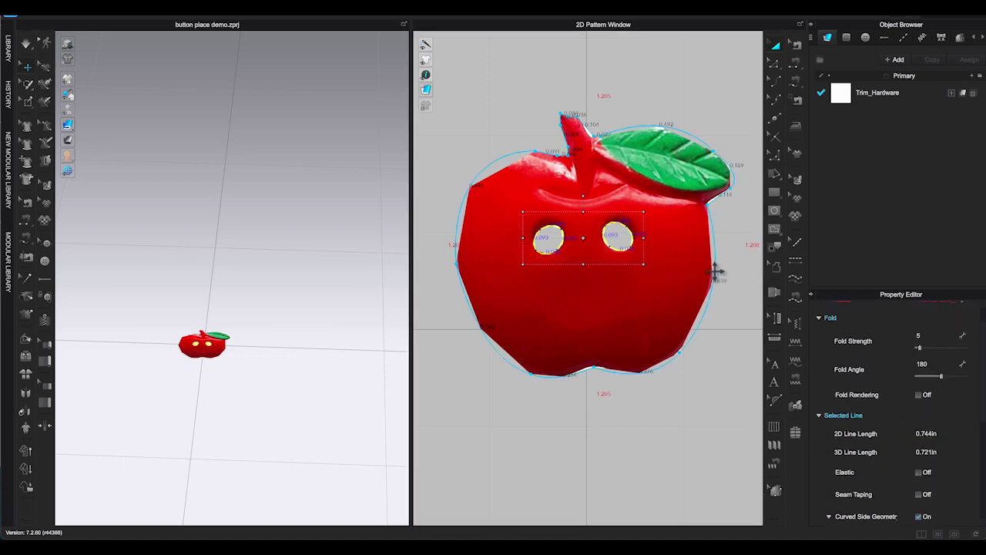
pyautogui.click(741, 280)
pyautogui.click(656, 264)
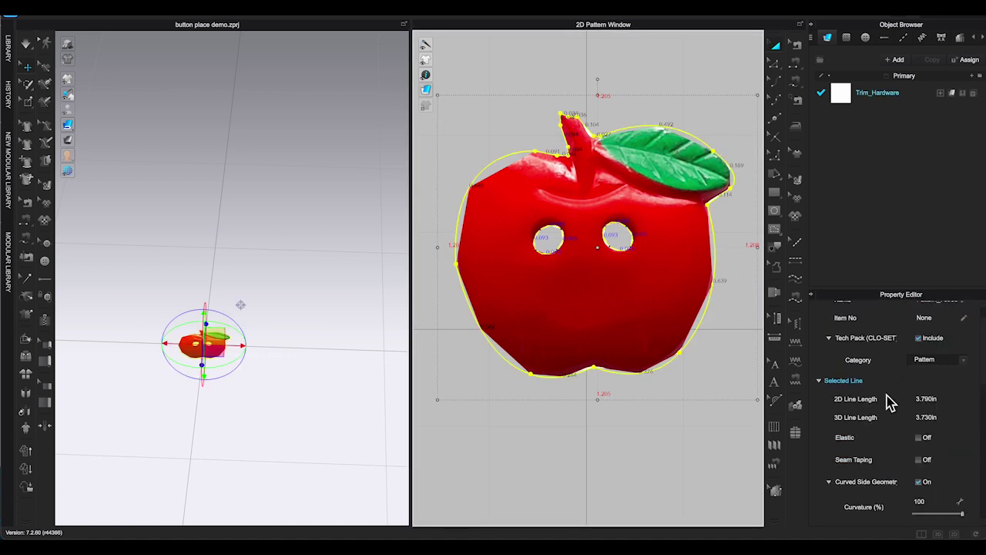
pyautogui.scroll(-5, 947, 420)
pyautogui.click(940, 410)
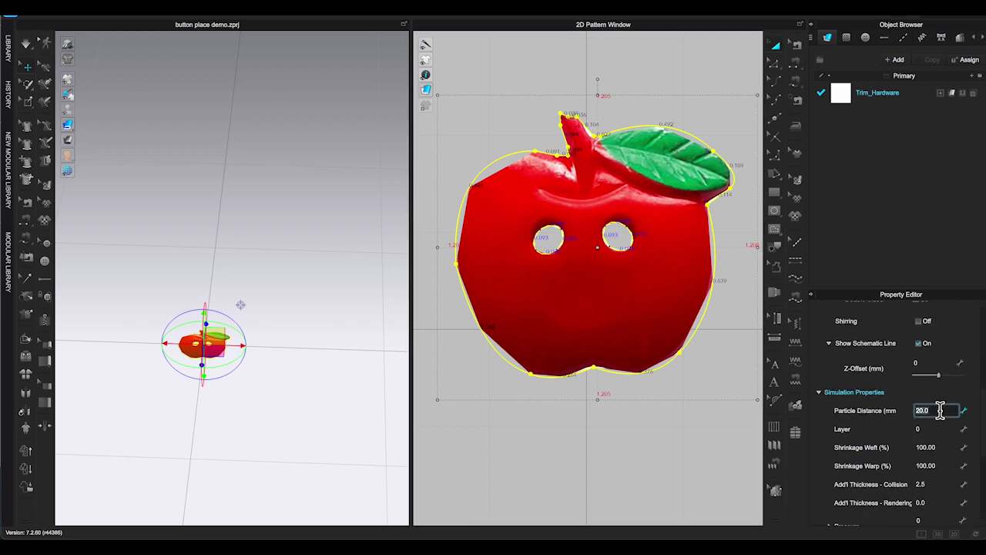
pyautogui.write('1')
pyautogui.press('Return')
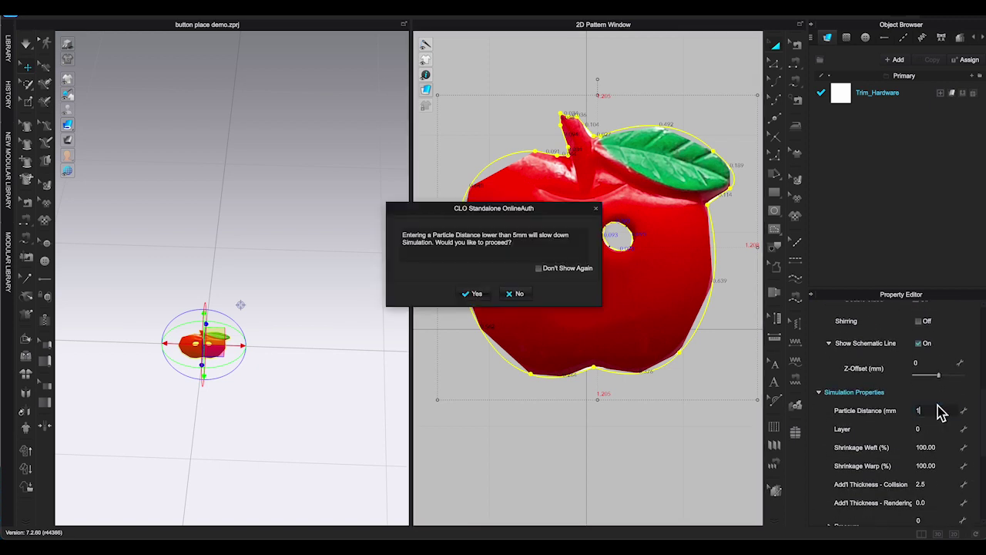
pyautogui.click(473, 293)
# Set the apple pattern's additional rendering thickness to 2 mm.
pyautogui.moveTo(304, 391); pyautogui.dragTo(232, 408, button='right')
pyautogui.scroll(-4, 934, 484)
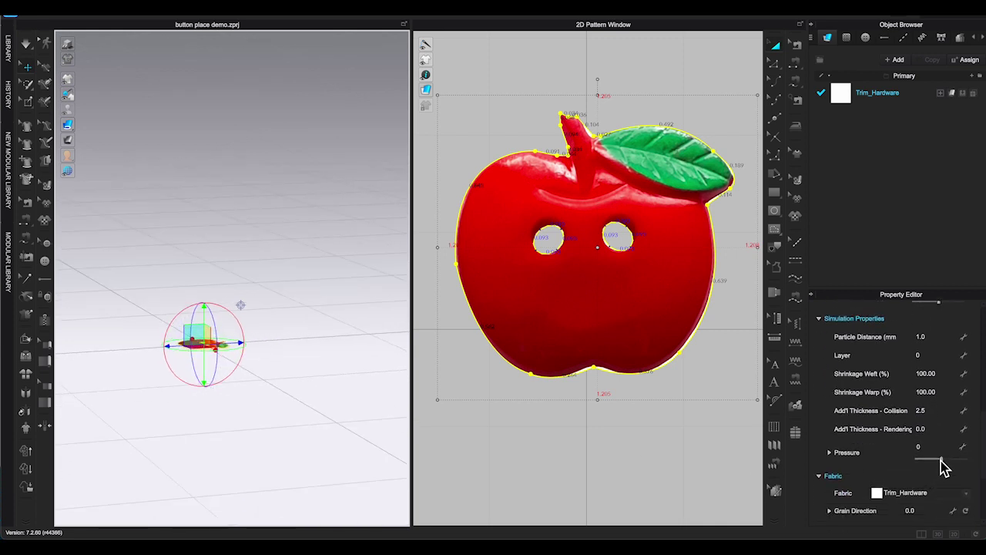
pyautogui.click(944, 430)
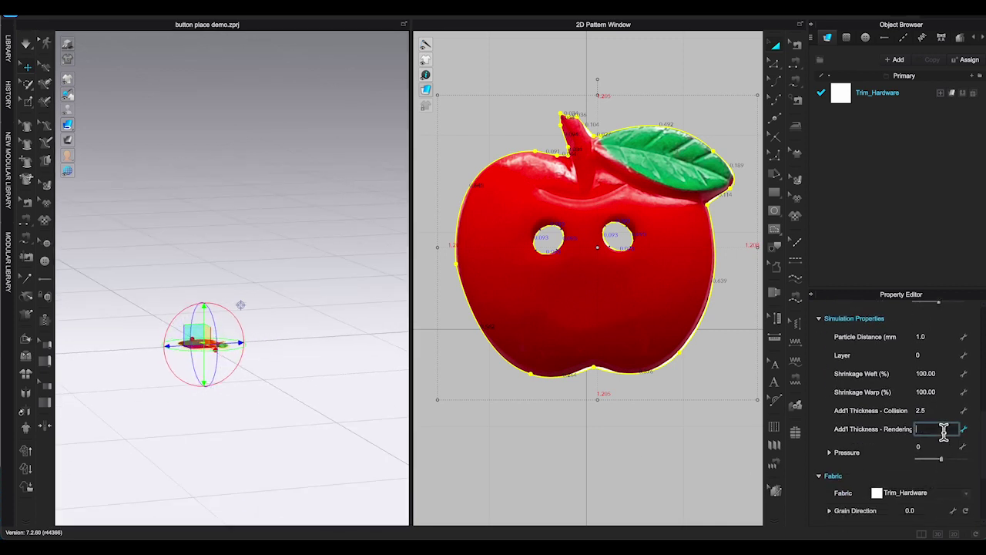
pyautogui.write('2')
pyautogui.press('Return')
# Examine the apple button's thickness and rounded edge from the side and from above in 3D.
pyautogui.scroll(5, 370, 420)
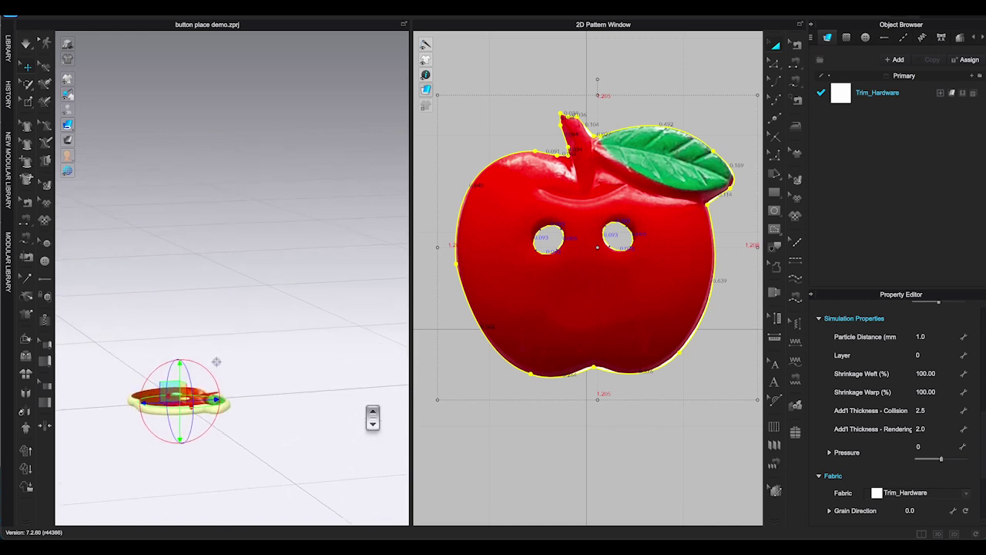
pyautogui.moveTo(333, 454); pyautogui.dragTo(355, 336, button='middle')
pyautogui.scroll(5, 249, 357)
pyautogui.moveTo(248, 356)
pyautogui.mouseDown(button='right')
pyautogui.moveTo(264, 363)
pyautogui.moveTo(262, 385)
pyautogui.moveTo(247, 379)
pyautogui.moveTo(238, 352)
pyautogui.mouseUp(button='right')
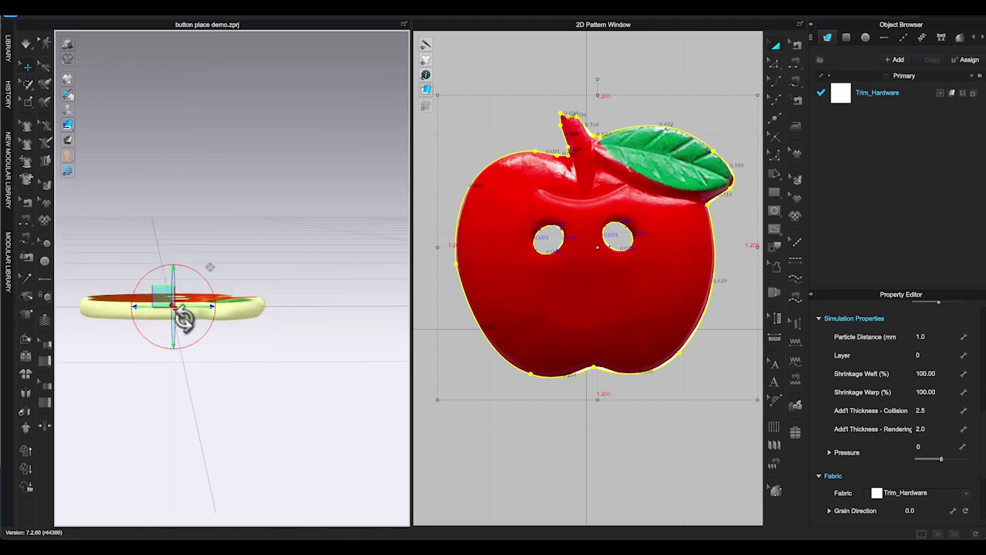
pyautogui.scroll(2, 171, 302)
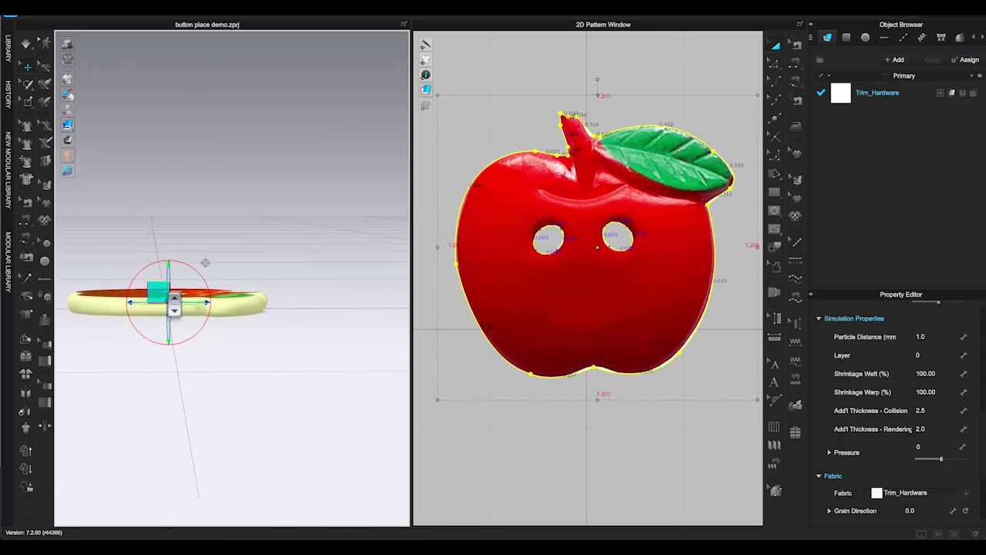
pyautogui.moveTo(185, 328)
pyautogui.mouseDown(button='right')
pyautogui.moveTo(183, 317)
pyautogui.moveTo(188, 333)
pyautogui.mouseUp(button='right')
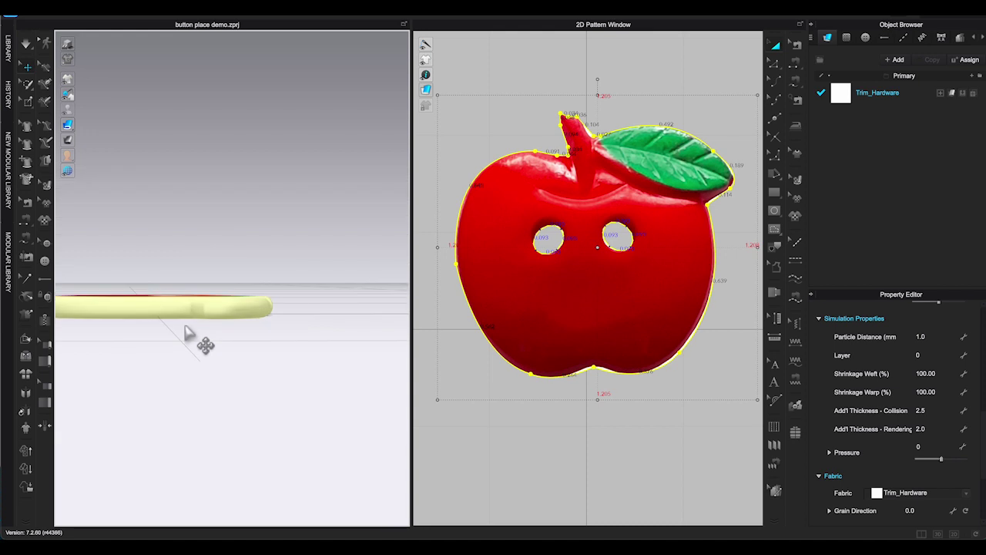
pyautogui.click(216, 298)
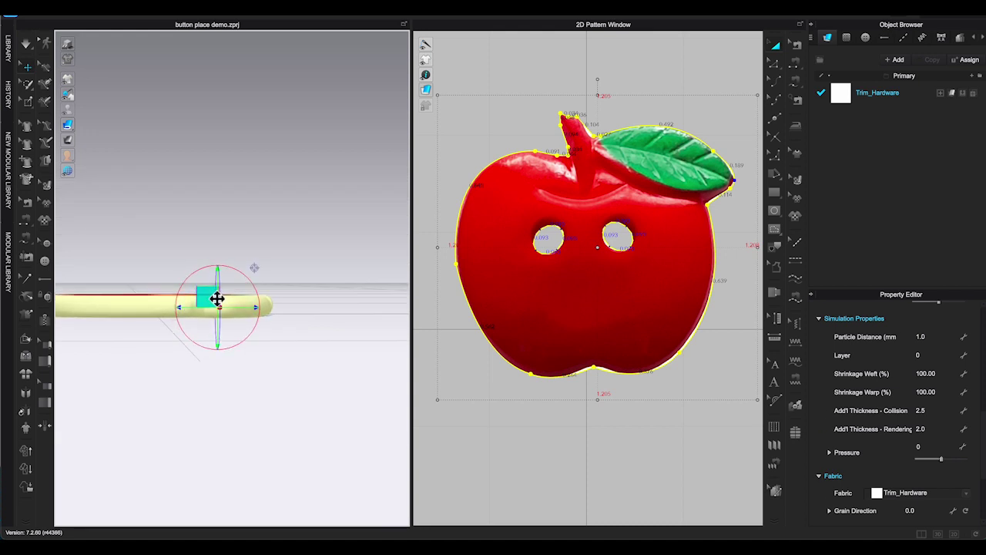
pyautogui.scroll(1, 258, 397)
pyautogui.scroll(-5, 258, 398)
pyautogui.click(259, 408)
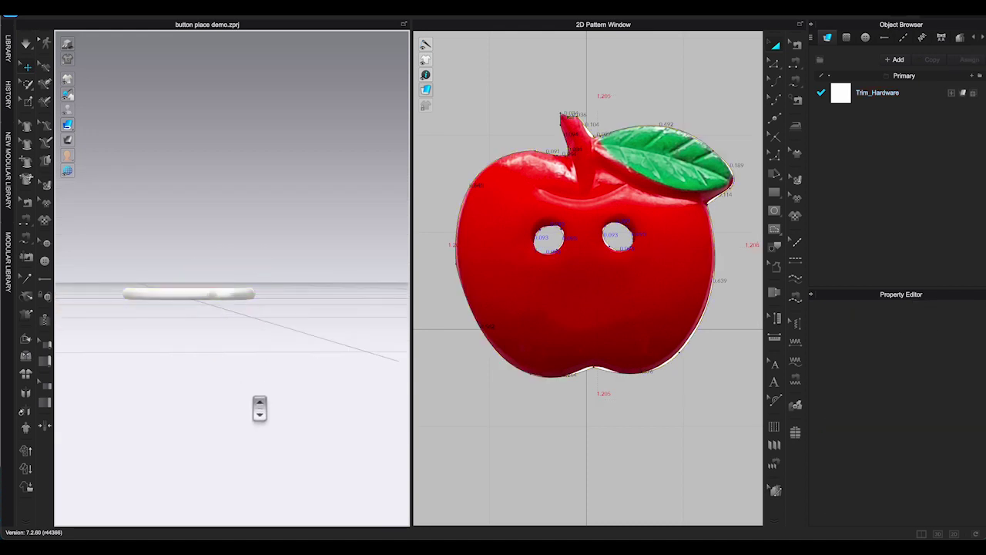
pyautogui.moveTo(260, 408); pyautogui.dragTo(310, 461, button='right')
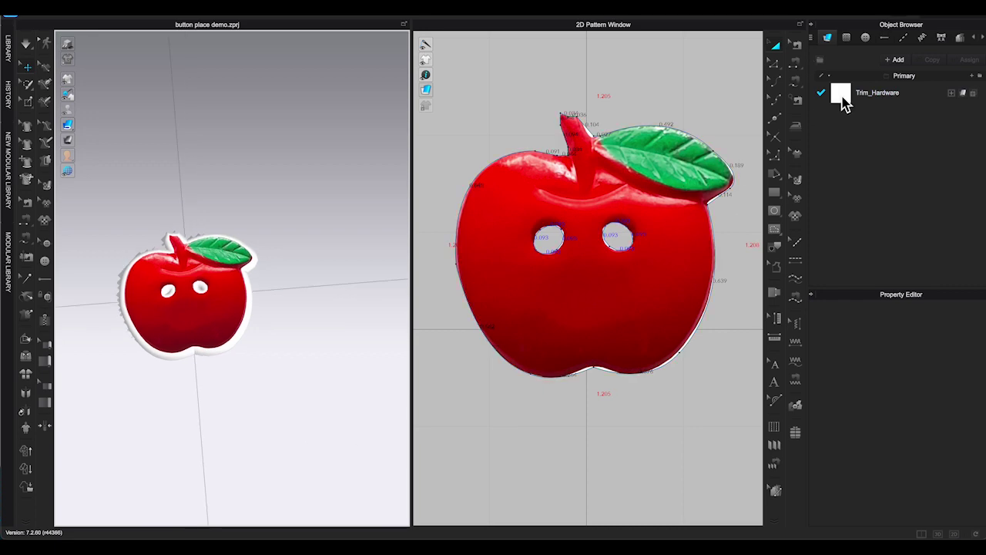
# Reduce the curvature of the apple pattern's curved side geometry to 4%.
pyautogui.click(843, 96)
pyautogui.click(692, 231)
pyautogui.scroll(-12, 911, 375)
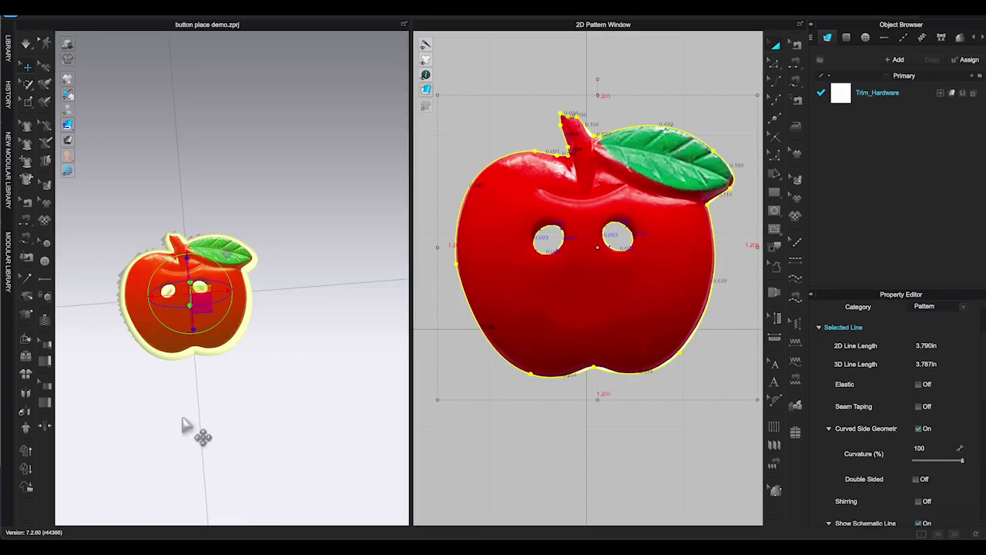
pyautogui.scroll(2, 188, 427)
pyautogui.moveTo(942, 465); pyautogui.dragTo(920, 467)
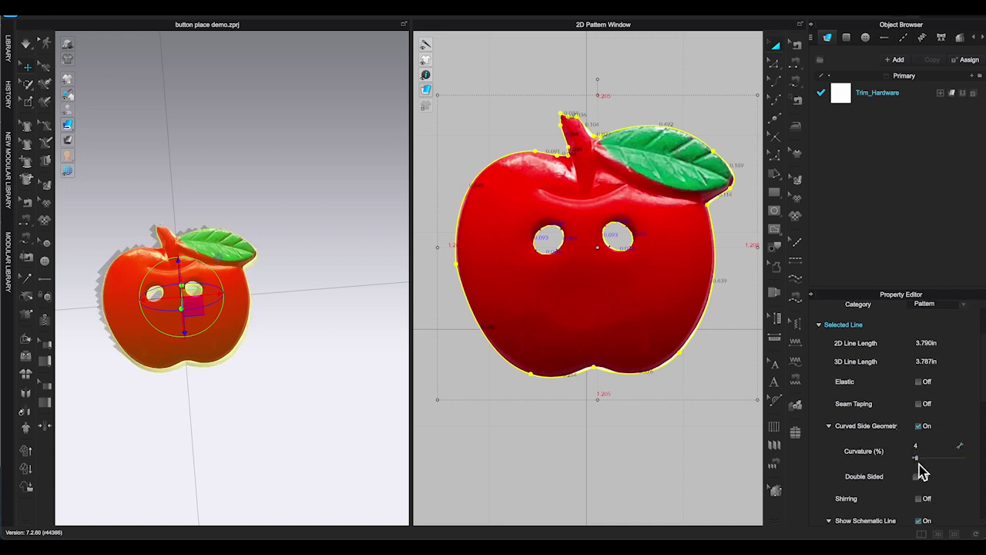
pyautogui.moveTo(189, 413)
pyautogui.mouseDown(button='right')
pyautogui.moveTo(158, 391)
pyautogui.moveTo(191, 402)
pyautogui.moveTo(185, 414)
pyautogui.mouseUp(button='right')
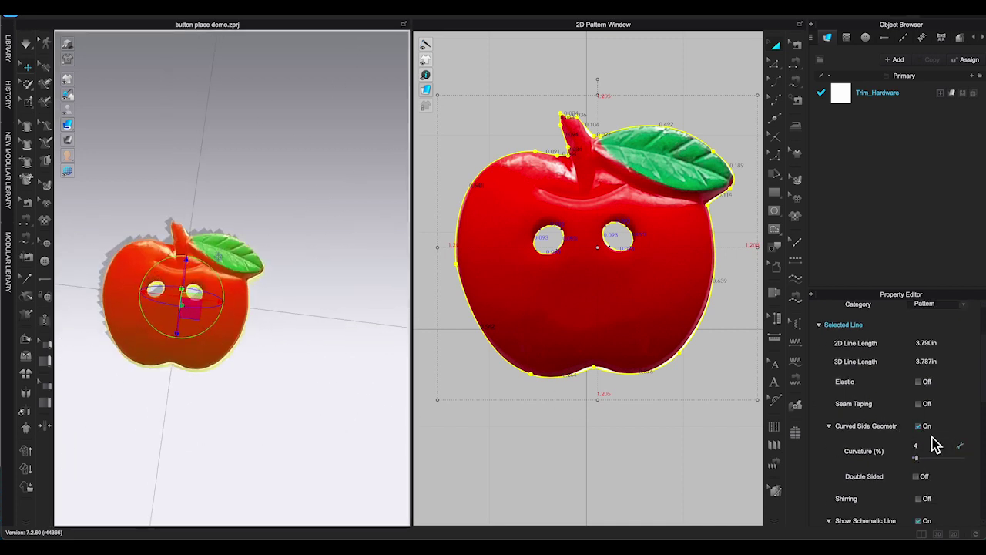
pyautogui.moveTo(922, 461); pyautogui.dragTo(926, 461)
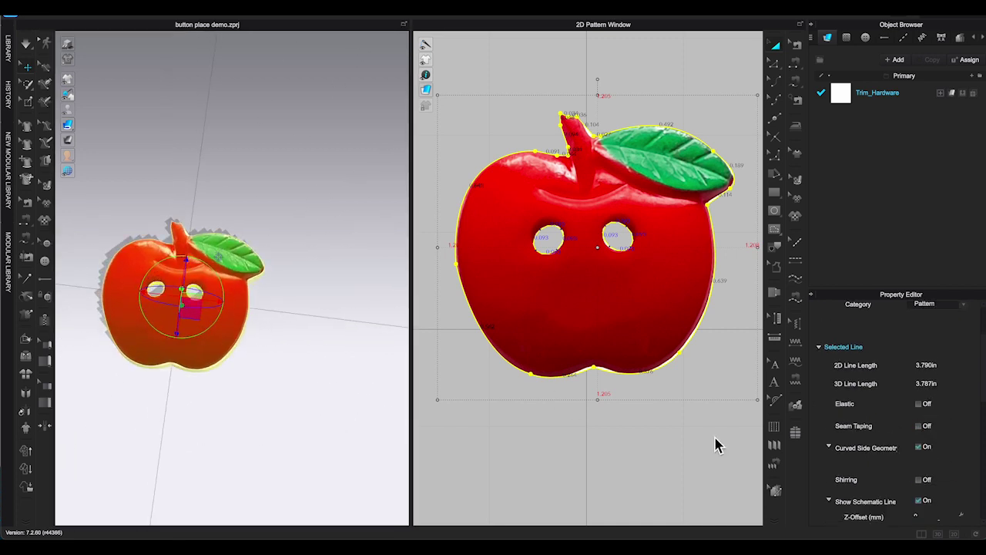
# Recolor the Trim_Hardware fabric to red BA0000, sampled from the apple graphic.
pyautogui.click(877, 102)
pyautogui.scroll(-10, 931, 479)
pyautogui.click(968, 394)
pyautogui.moveTo(384, 97); pyautogui.dragTo(752, 87)
pyautogui.click(692, 170)
pyautogui.click(656, 306)
pyautogui.press('XF86MonBrightnessUp')
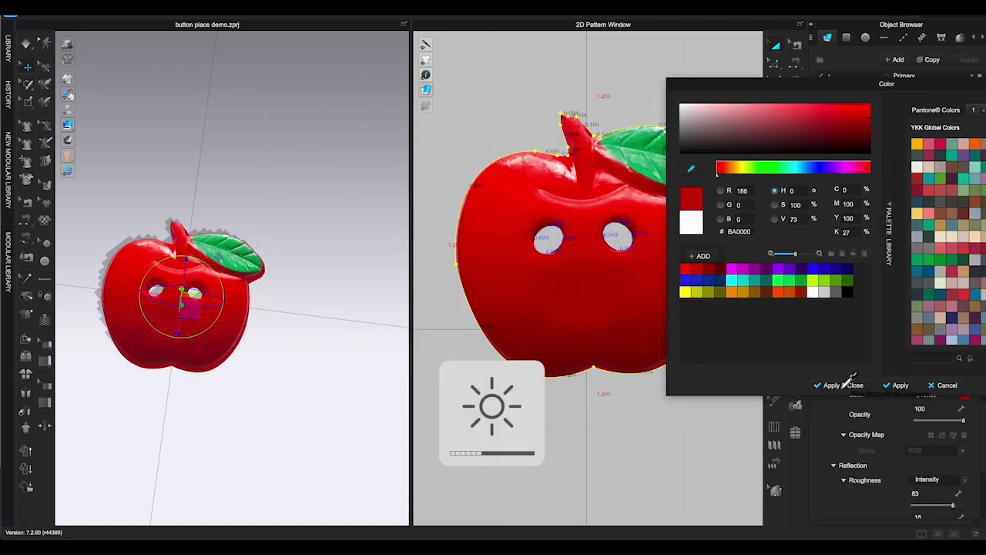
pyautogui.click(844, 384)
pyautogui.moveTo(363, 341); pyautogui.dragTo(319, 313, button='right')
pyautogui.scroll(1, 323, 377)
pyautogui.click(894, 94)
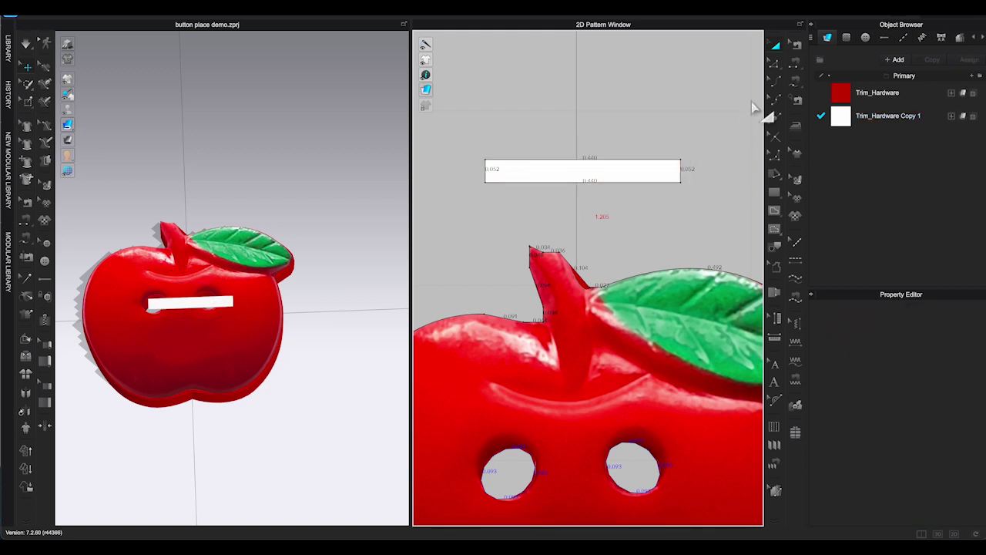
# Draw two internal lines across the thin white strip, about 0.11 in from its left end and about 0.09 in from its right end.
pyautogui.click(775, 63)
pyautogui.click(781, 219)
pyautogui.click(815, 220)
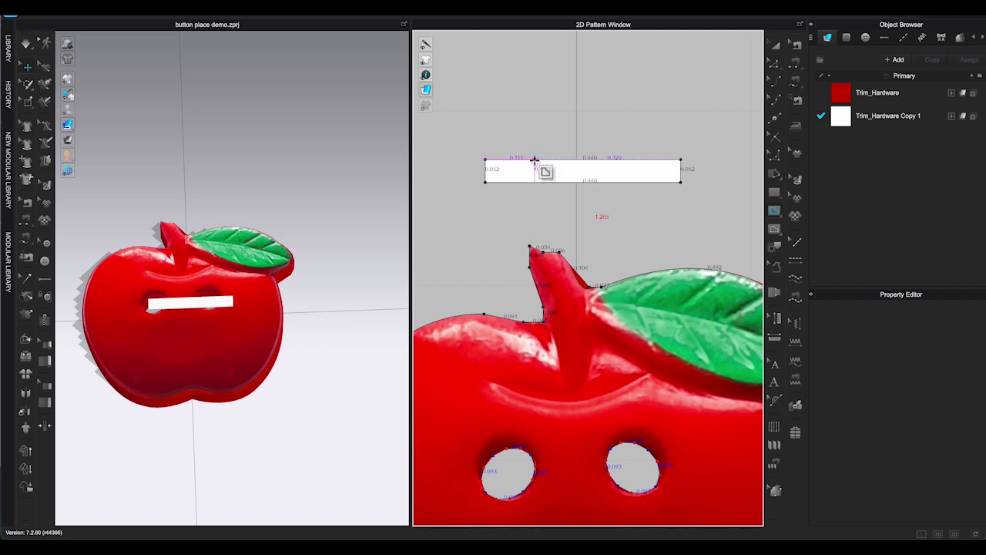
pyautogui.click(535, 161)
pyautogui.doubleClick(535, 182)
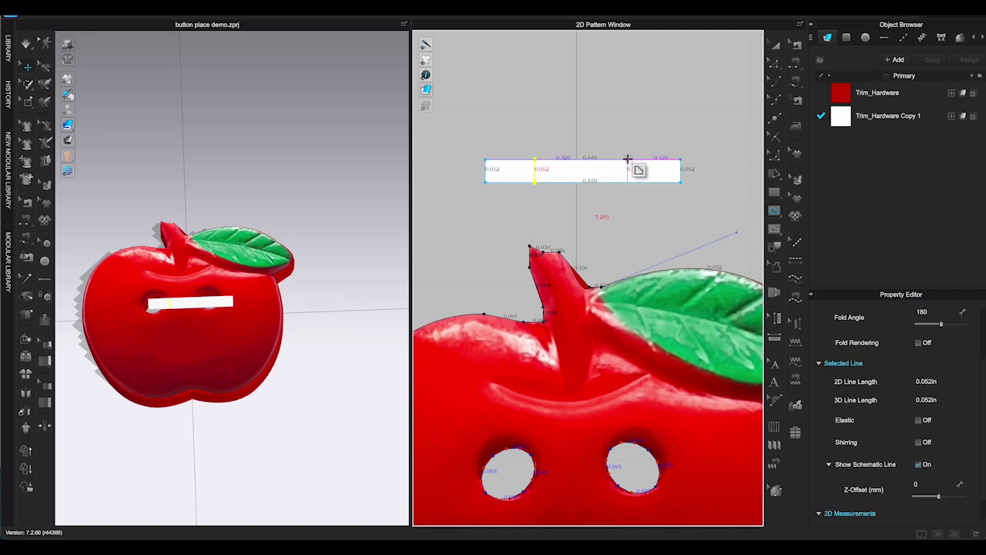
pyautogui.click(640, 159)
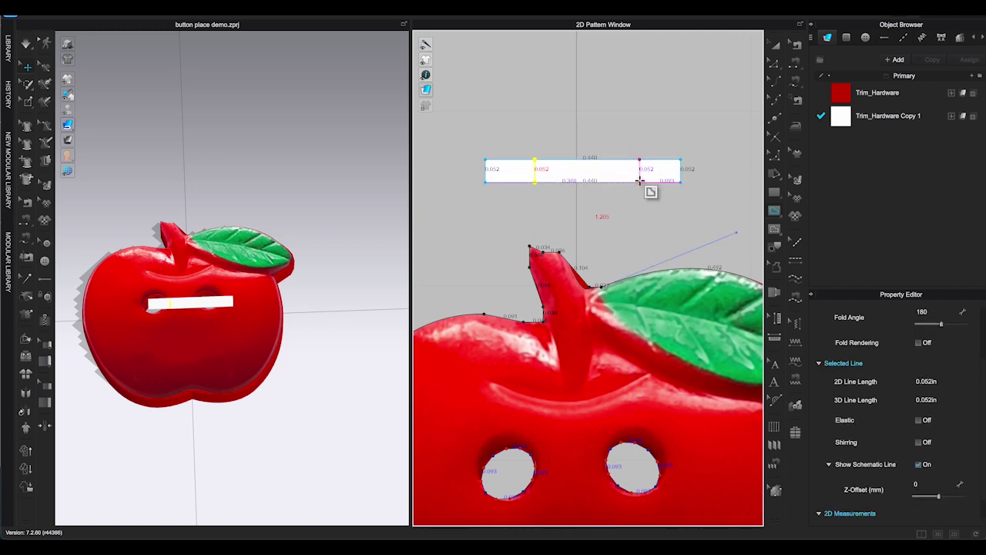
pyautogui.doubleClick(639, 182)
pyautogui.click(777, 46)
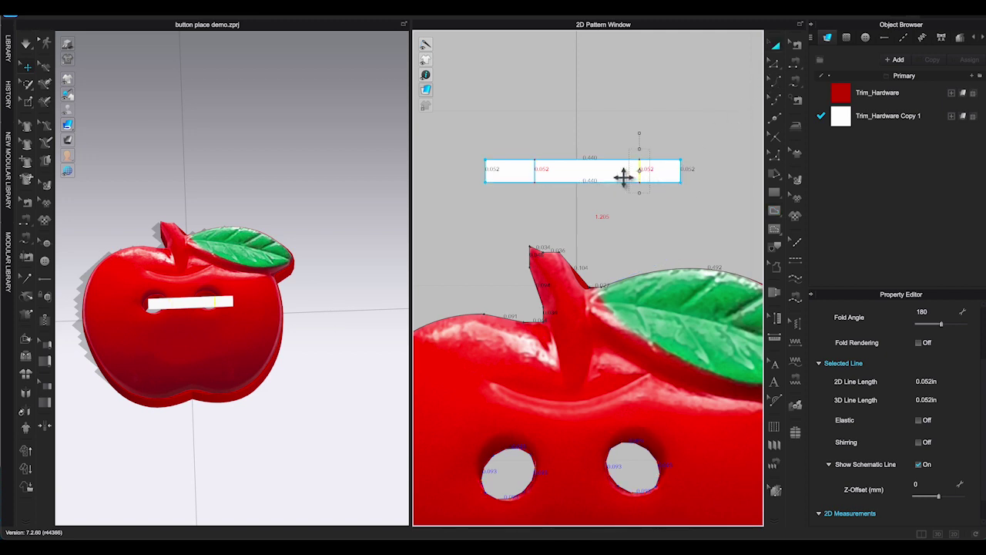
# Shorten the white strip to about 0.42 in long so it suits the spacing of the two thread holes.
pyautogui.click(623, 174)
pyautogui.moveTo(688, 176); pyautogui.dragTo(679, 176)
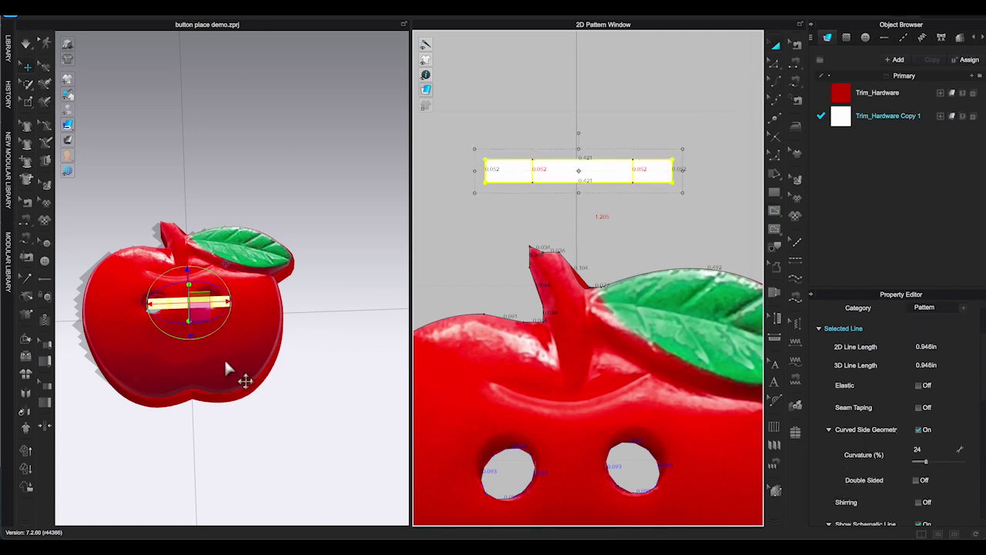
pyautogui.moveTo(224, 358); pyautogui.dragTo(152, 305, button='right')
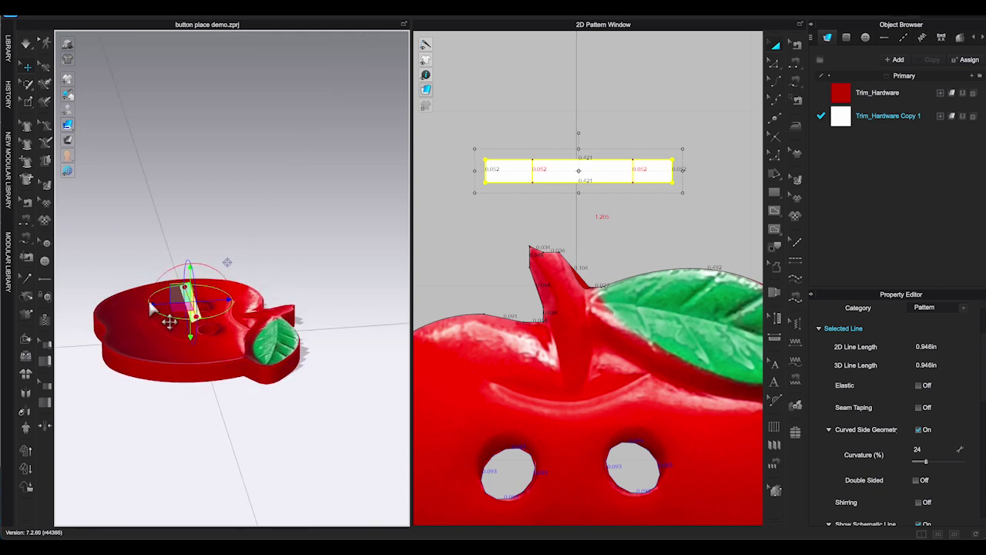
pyautogui.moveTo(232, 286); pyautogui.dragTo(325, 374, button='right')
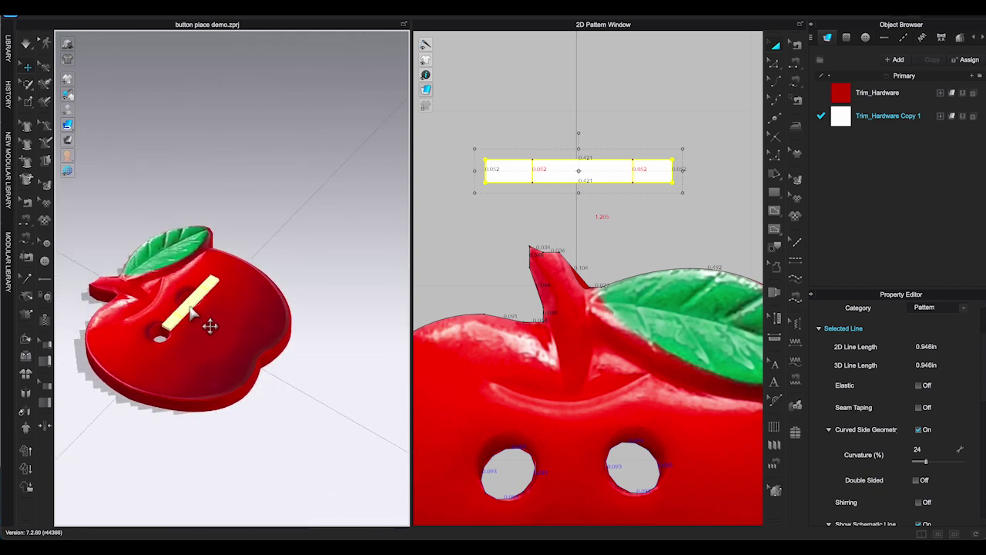
pyautogui.moveTo(210, 327)
pyautogui.mouseDown(button='right')
pyautogui.moveTo(200, 323)
pyautogui.moveTo(223, 346)
pyautogui.moveTo(208, 339)
pyautogui.mouseUp(button='right')
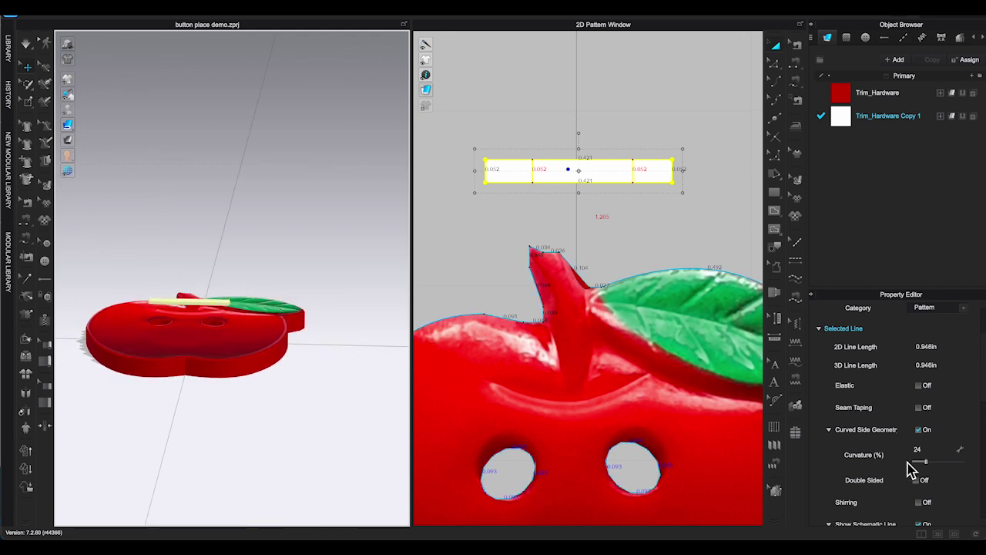
# Reduce the curvature of the white strip's curved side geometry to 8%.
pyautogui.scroll(-1, 938, 461)
pyautogui.scroll(3, 939, 461)
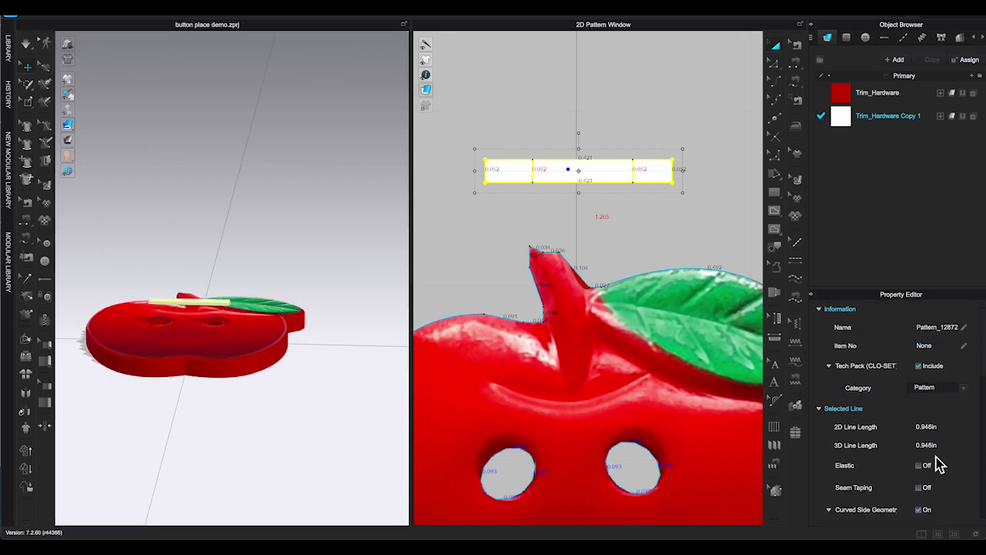
pyautogui.scroll(-8, 938, 460)
pyautogui.scroll(-1, 939, 461)
pyautogui.scroll(-3, 922, 385)
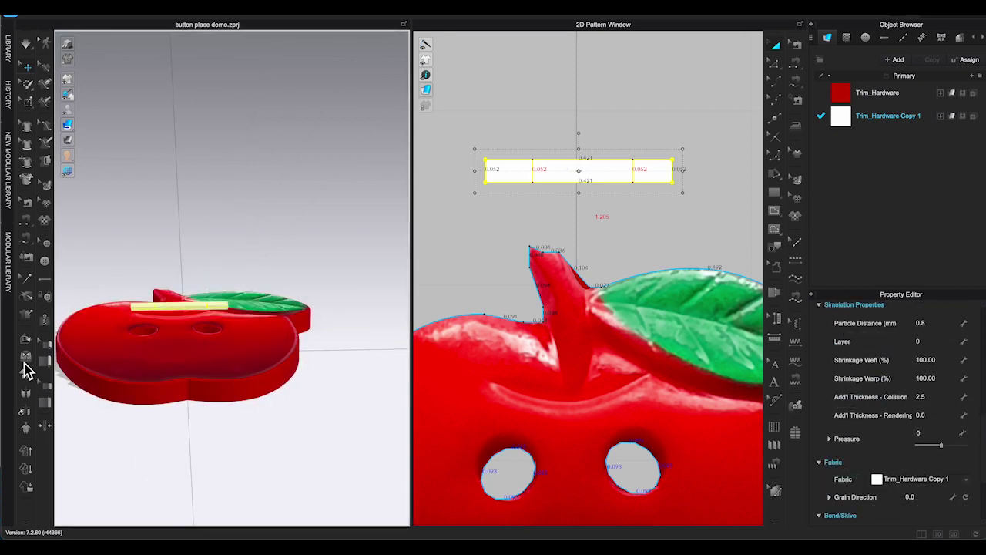
# Fold the white strip's right end section downward along its internal line with Fold Arrangement.
pyautogui.click(25, 338)
pyautogui.scroll(5, 209, 316)
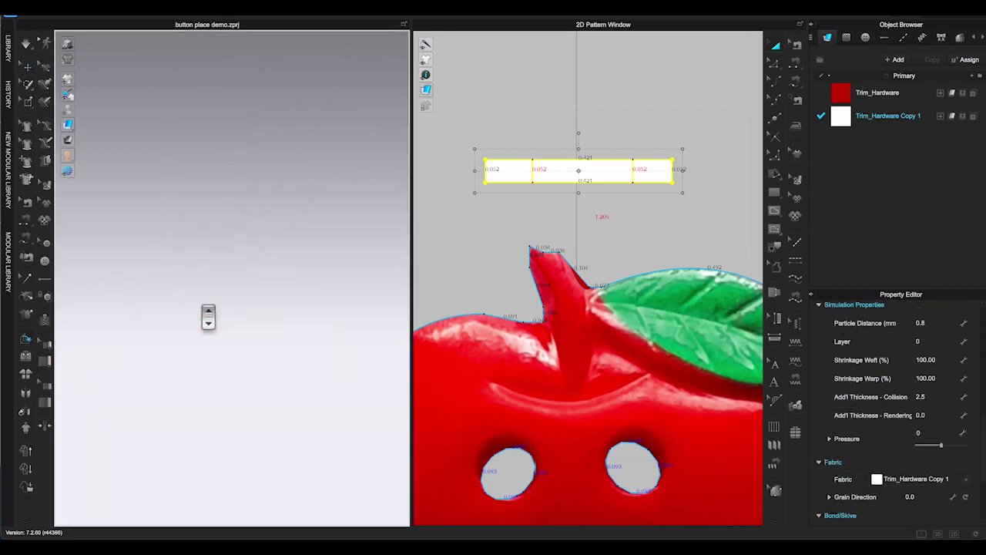
pyautogui.scroll(-5, 218, 334)
pyautogui.moveTo(218, 335); pyautogui.dragTo(211, 329, button='right')
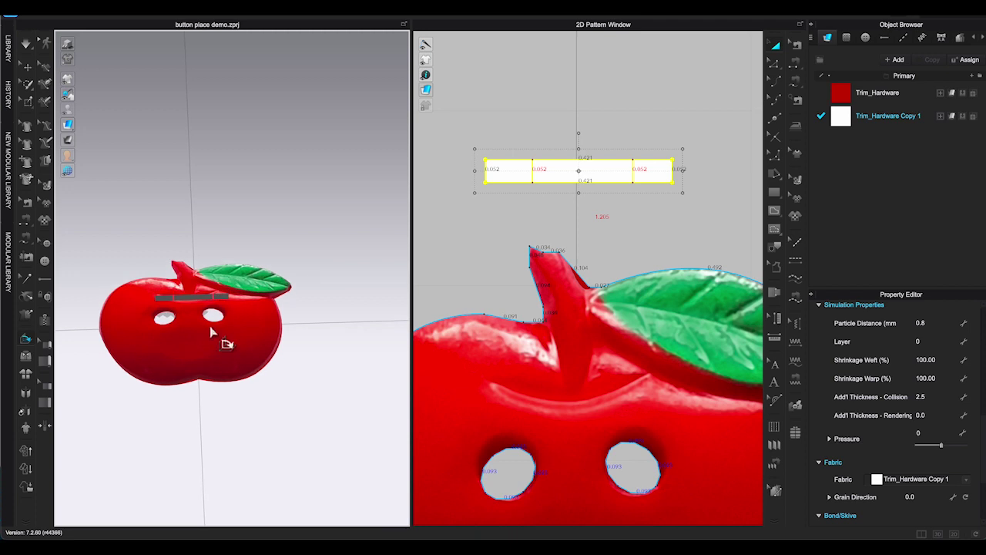
pyautogui.click(231, 305)
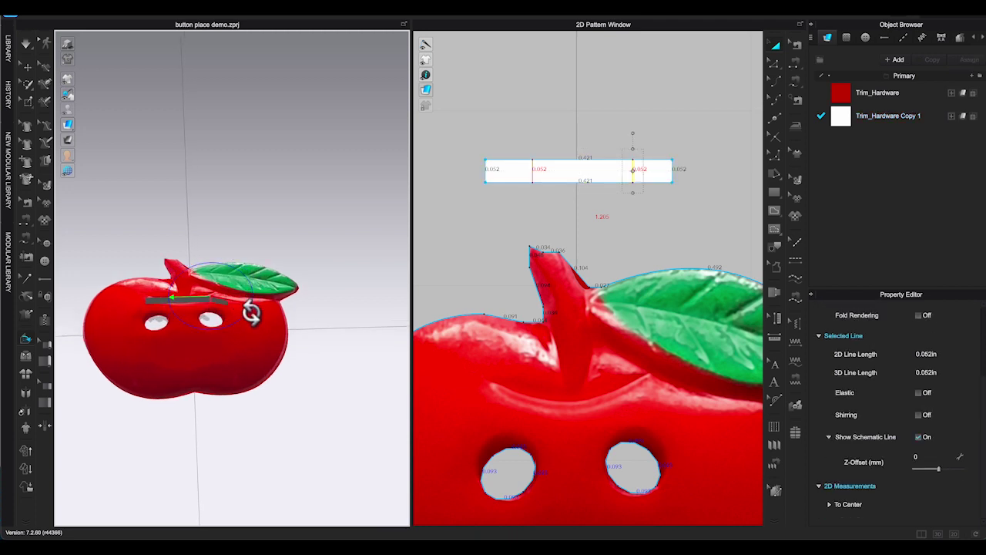
pyautogui.scroll(2, 232, 333)
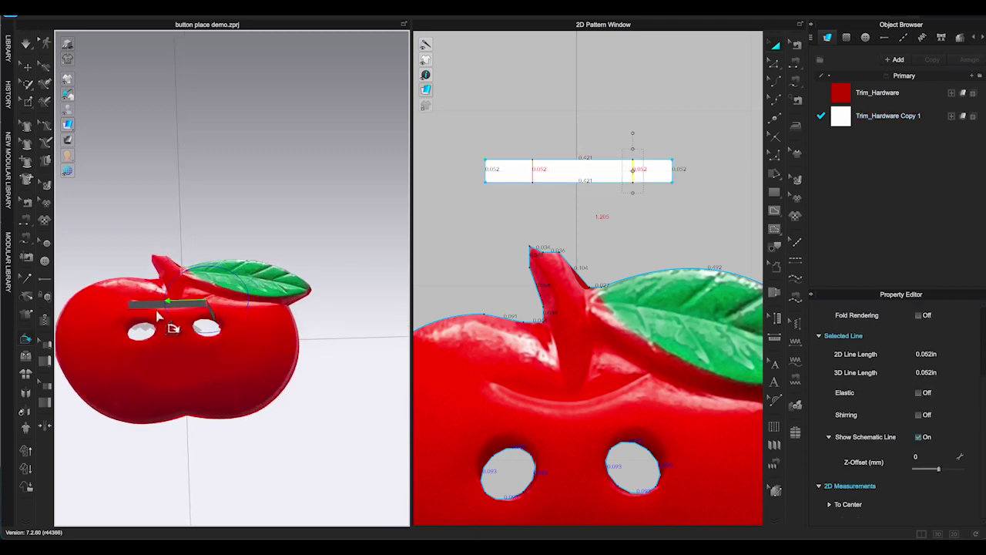
# Fold the white strip's left end section downward along the other internal line to match the right end.
pyautogui.click(154, 306)
pyautogui.scroll(2, 154, 309)
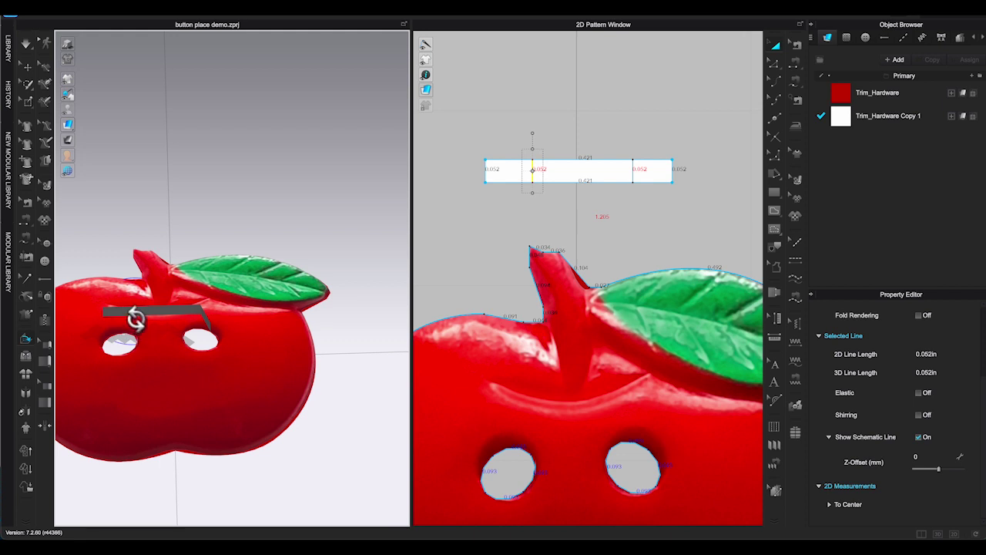
pyautogui.moveTo(167, 328); pyautogui.dragTo(261, 332, button='middle')
pyautogui.moveTo(260, 332); pyautogui.dragTo(282, 330, button='right')
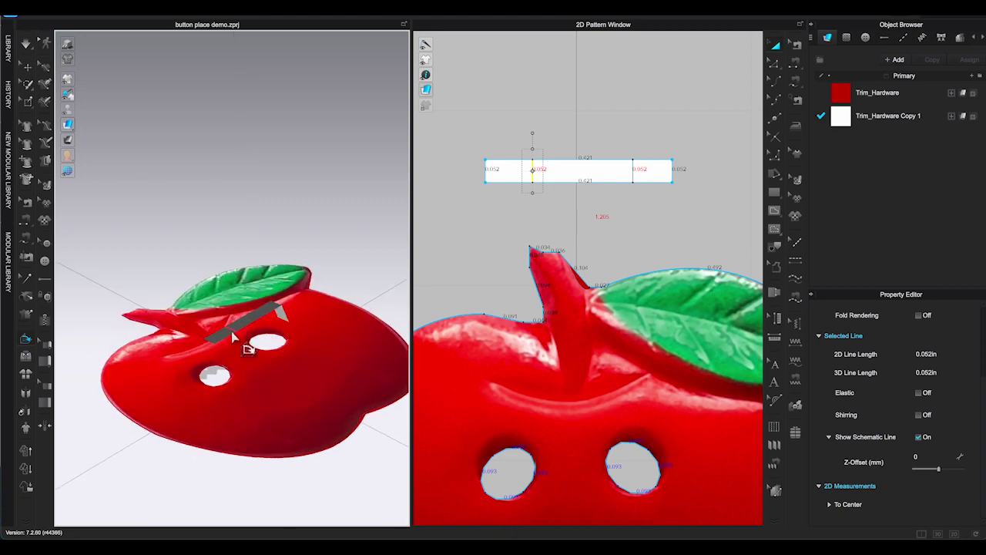
pyautogui.scroll(3, 242, 342)
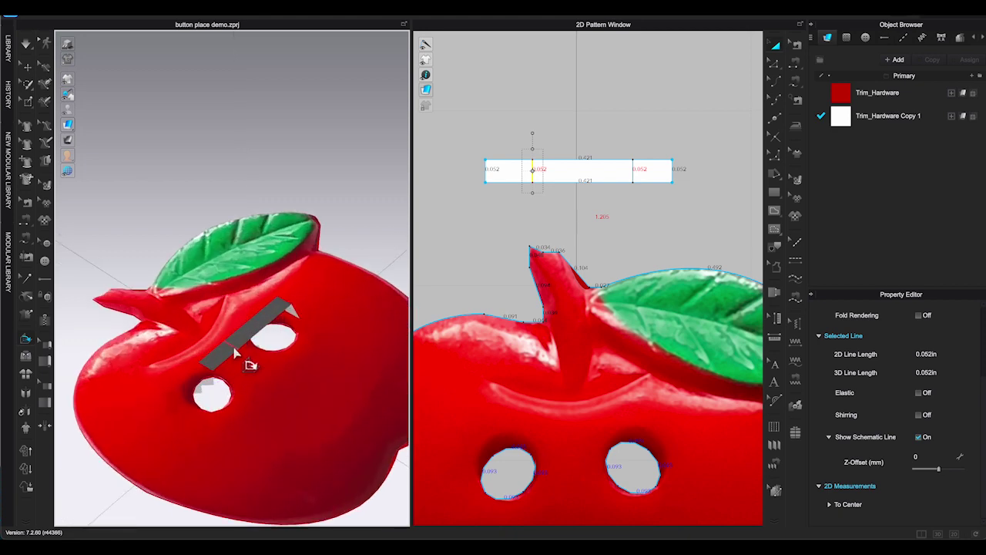
pyautogui.moveTo(240, 353); pyautogui.dragTo(211, 323, button='right')
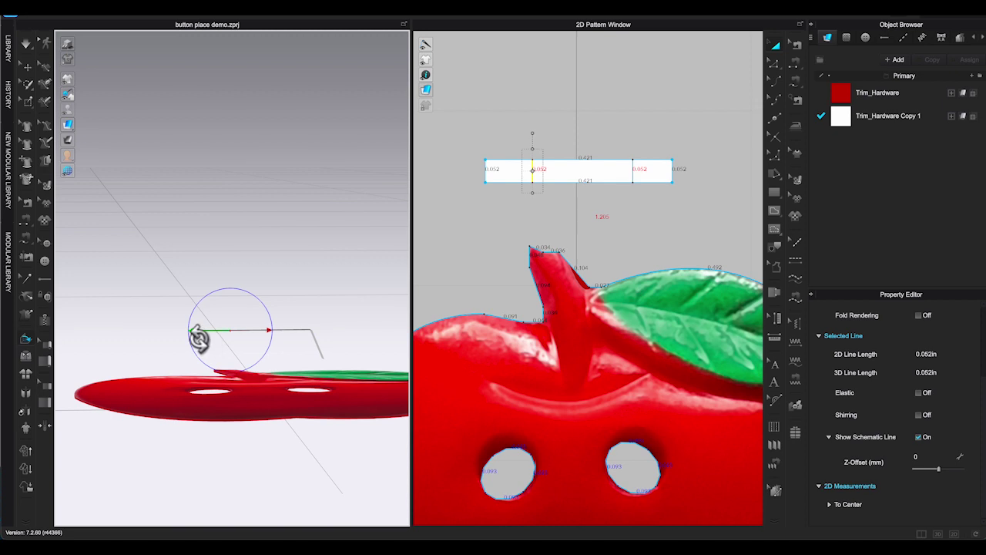
pyautogui.moveTo(192, 332); pyautogui.dragTo(203, 349)
pyautogui.moveTo(211, 354); pyautogui.dragTo(314, 401, button='right')
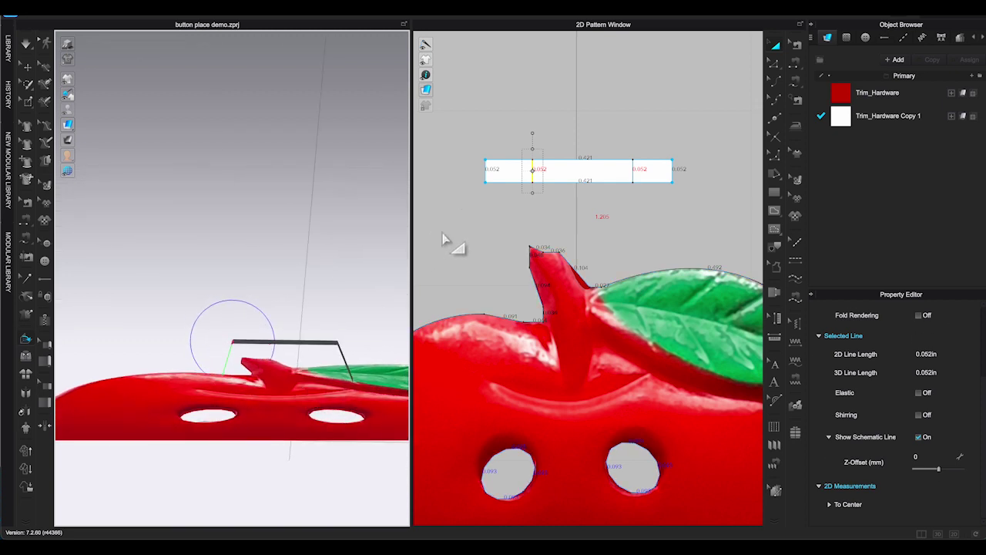
# Move the folded white strip in 3D so its bent ends sit inside the apple's two thread holes.
pyautogui.click(26, 68)
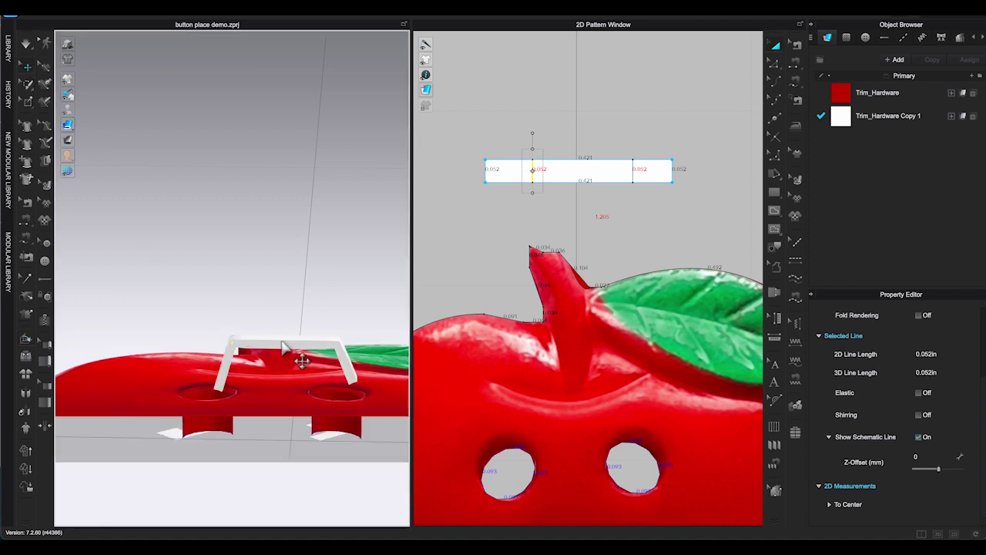
pyautogui.moveTo(281, 342); pyautogui.dragTo(275, 369)
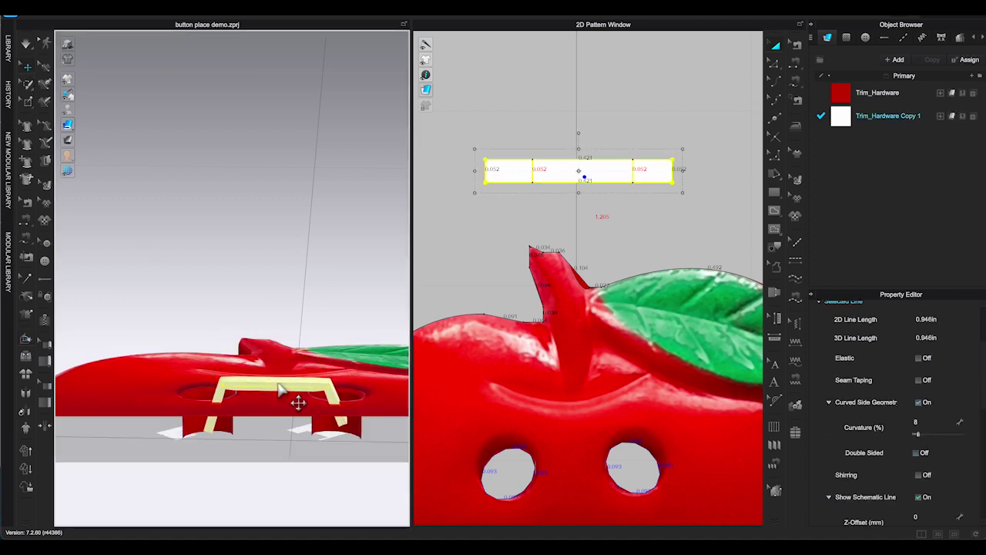
pyautogui.moveTo(276, 378); pyautogui.dragTo(289, 413, button='right')
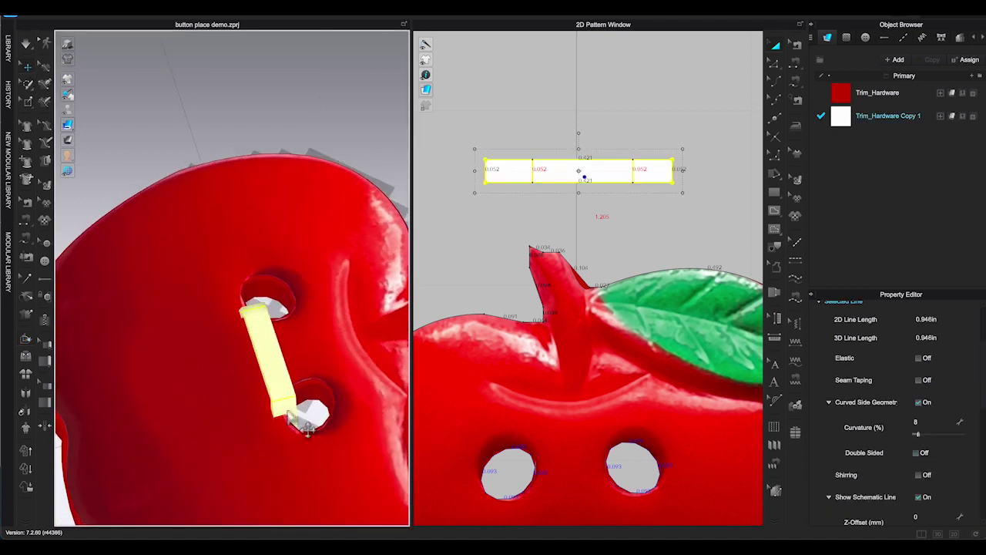
pyautogui.moveTo(278, 380); pyautogui.dragTo(305, 379)
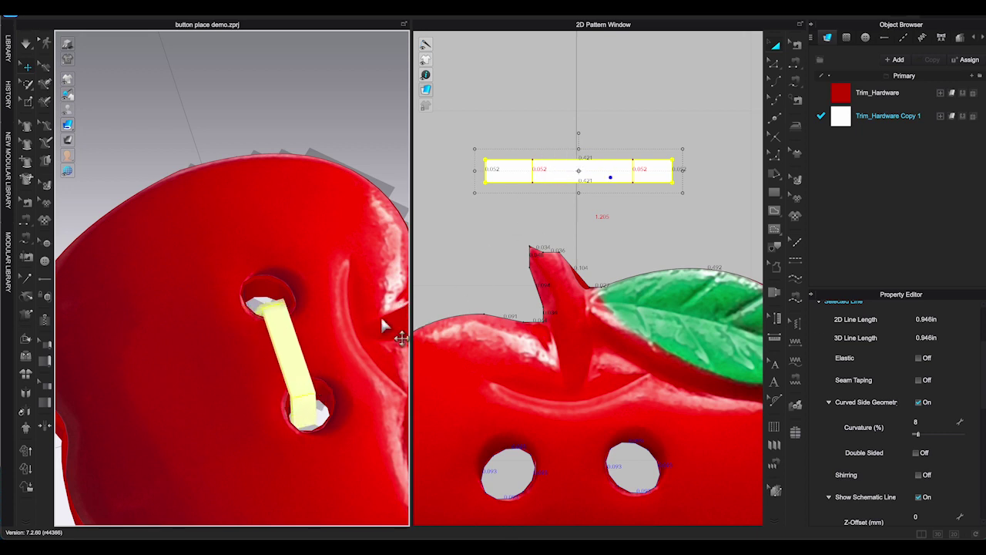
pyautogui.moveTo(359, 333); pyautogui.dragTo(408, 285, button='right')
# Remove the strip's two internal fold lines and split each short end edge at its midpoint, 0.026 in per segment.
pyautogui.click(596, 129)
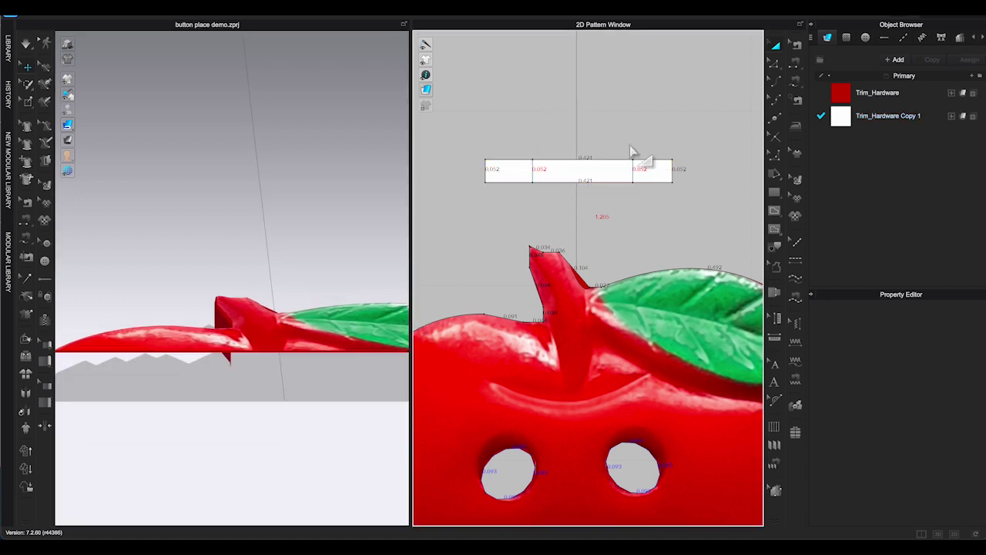
pyautogui.click(776, 69)
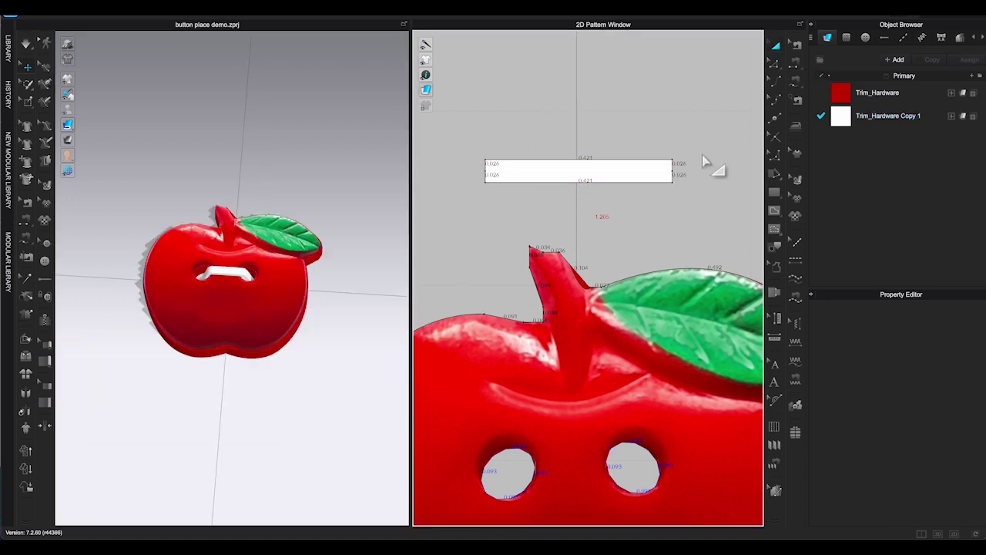
pyautogui.click(778, 51)
pyautogui.click(775, 47)
# Narrow the white strip pattern to a thread about 0.01 in wide, keeping its length.
pyautogui.click(617, 168)
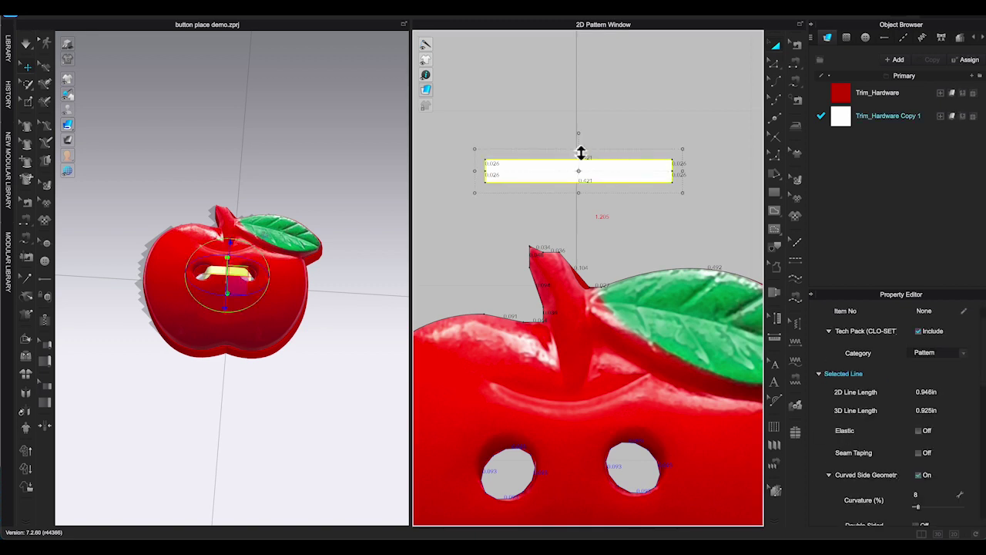
pyautogui.moveTo(583, 153); pyautogui.dragTo(584, 172)
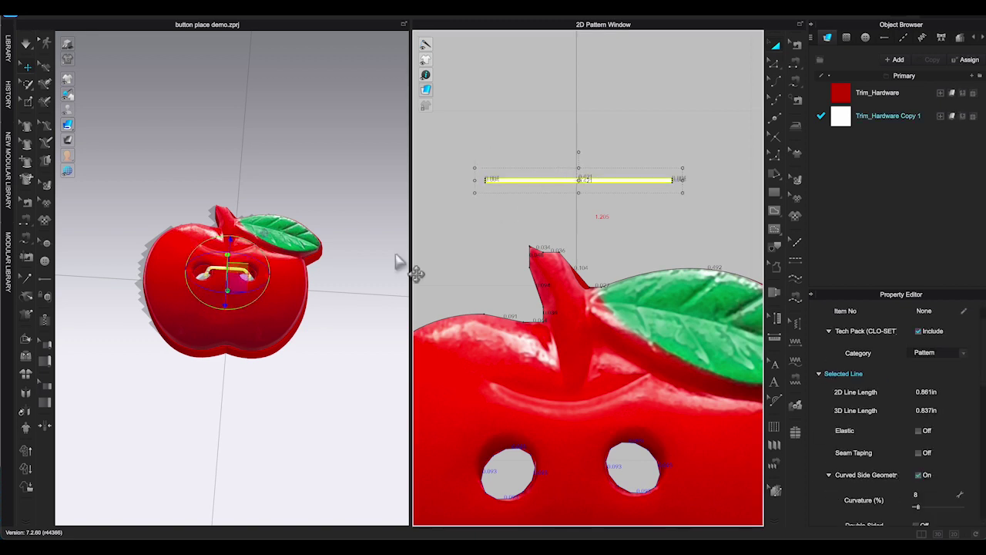
pyautogui.click(357, 269)
pyautogui.moveTo(357, 269); pyautogui.dragTo(312, 278, button='right')
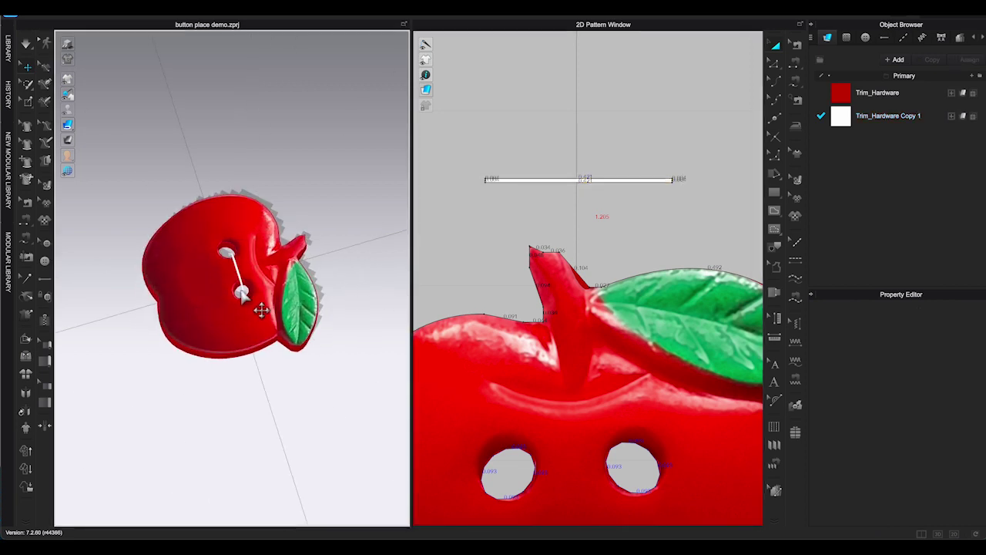
# Duplicate the thin white thread and arrange the copies side by side across the two button holes.
pyautogui.click(239, 290)
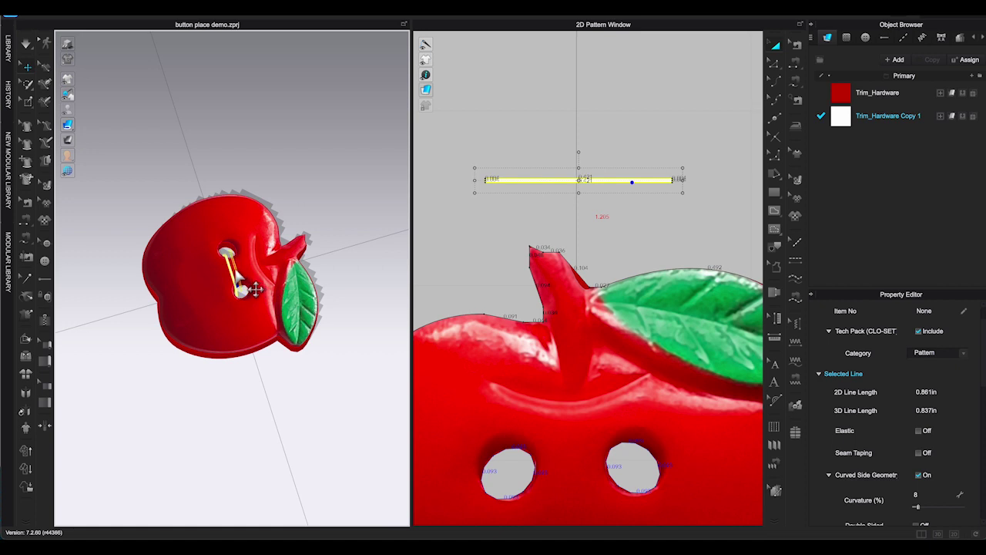
pyautogui.hotkey('ctrl', 'v')
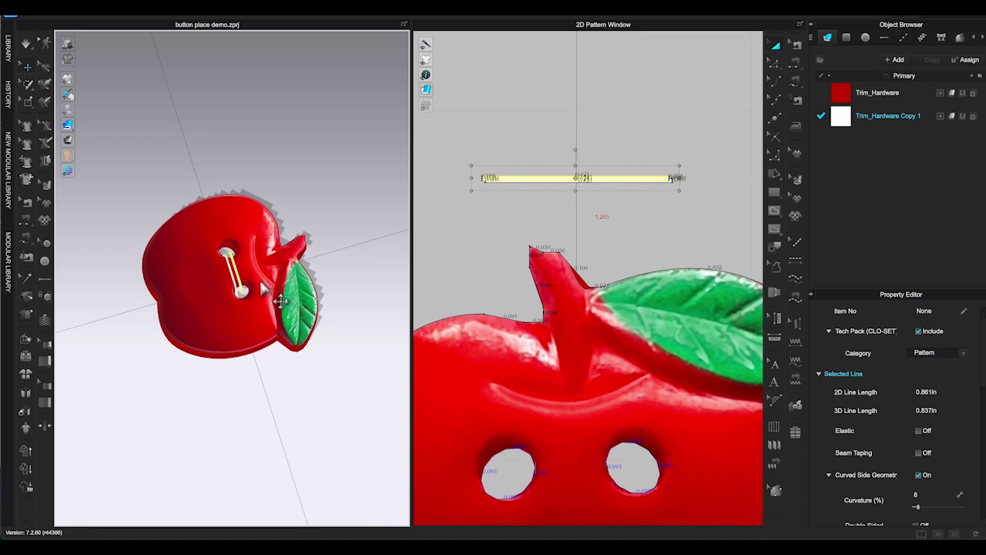
pyautogui.hotkey('ctrl', 'v')
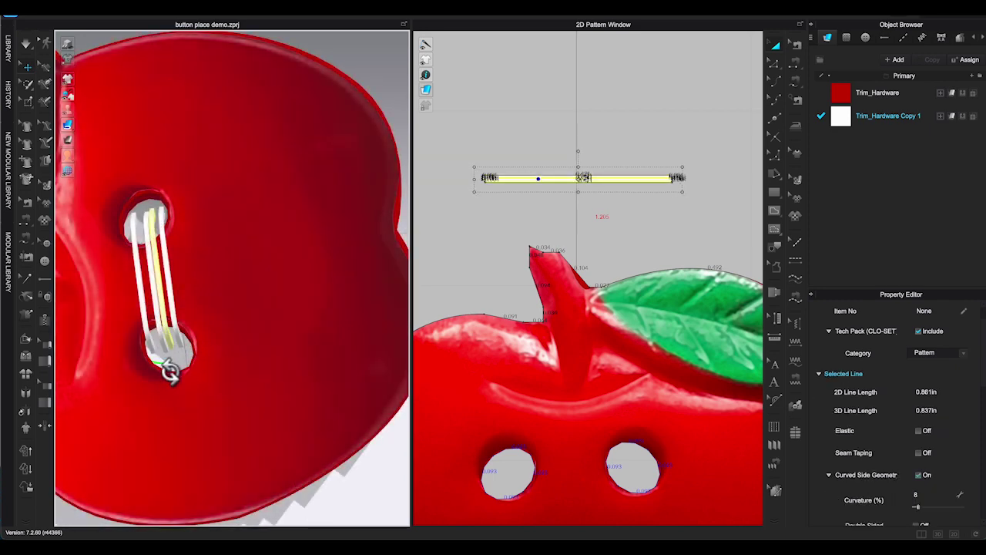
pyautogui.moveTo(171, 371); pyautogui.dragTo(175, 372)
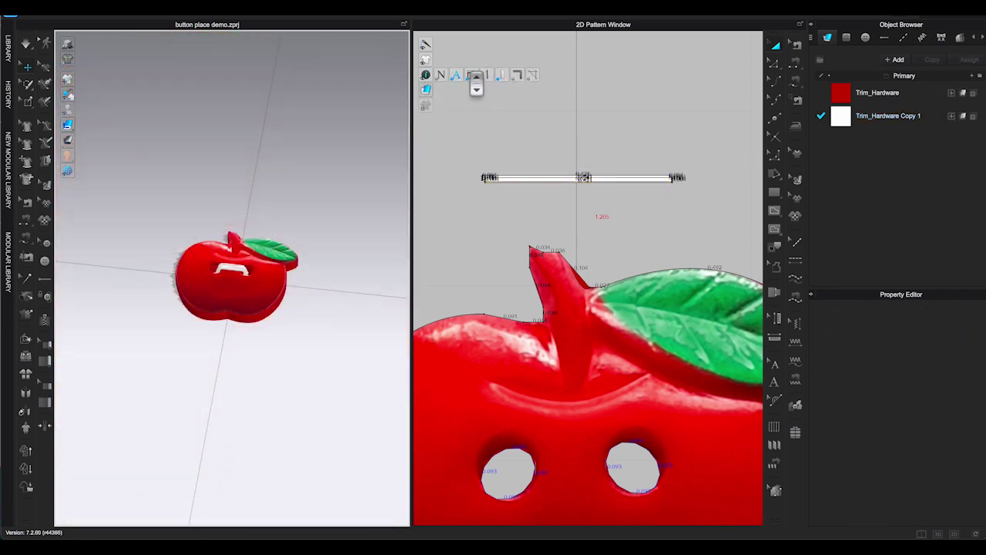
# Hide the segment length labels on the patterns in the 2D window and bring all pieces into view.
pyautogui.click(473, 75)
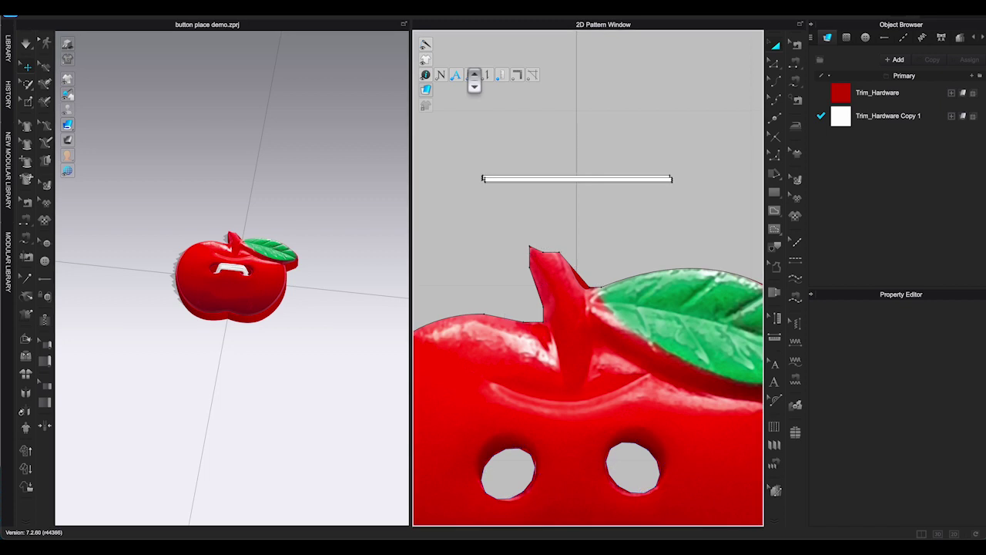
pyautogui.click(778, 46)
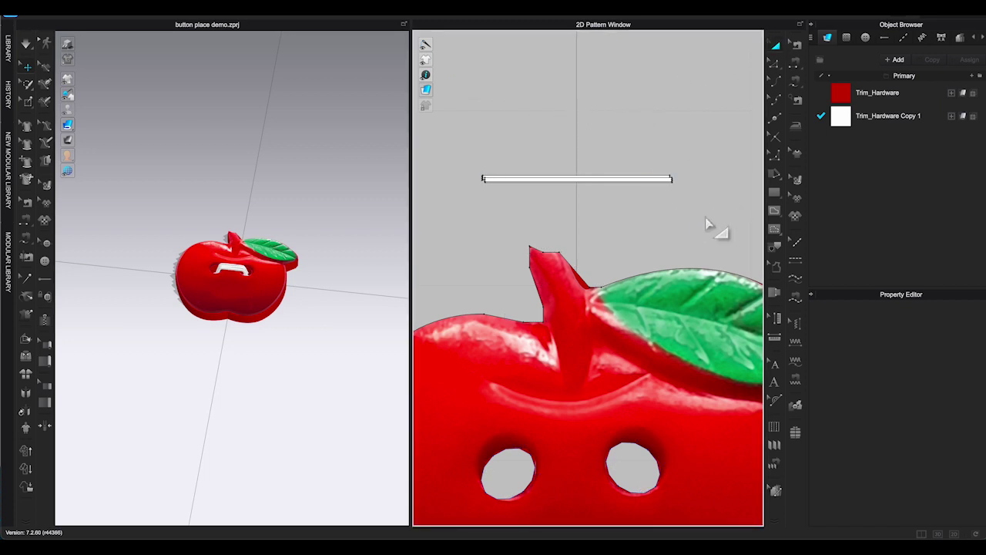
pyautogui.scroll(-5, 712, 224)
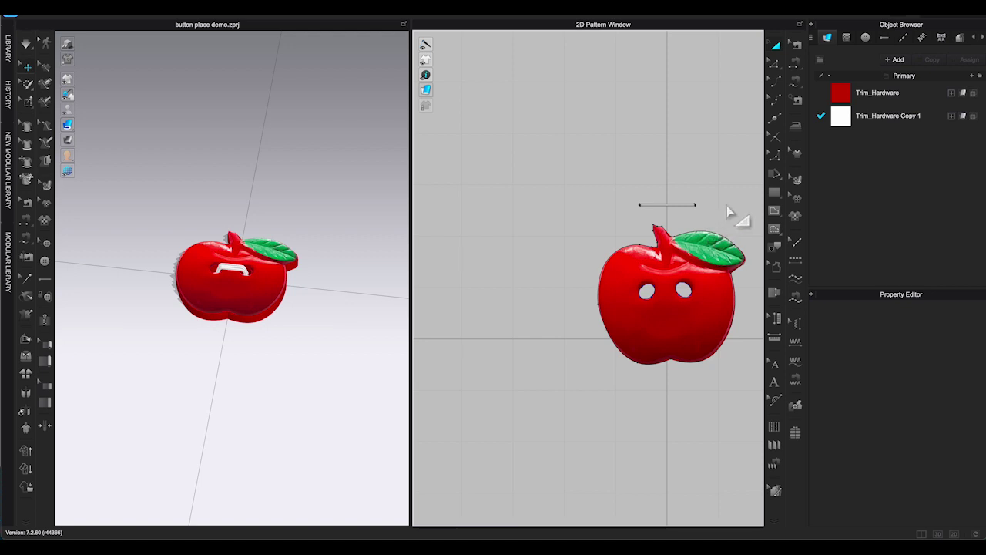
pyautogui.moveTo(733, 216); pyautogui.dragTo(686, 123, button='right')
pyautogui.moveTo(329, 310); pyautogui.dragTo(334, 335, button='right')
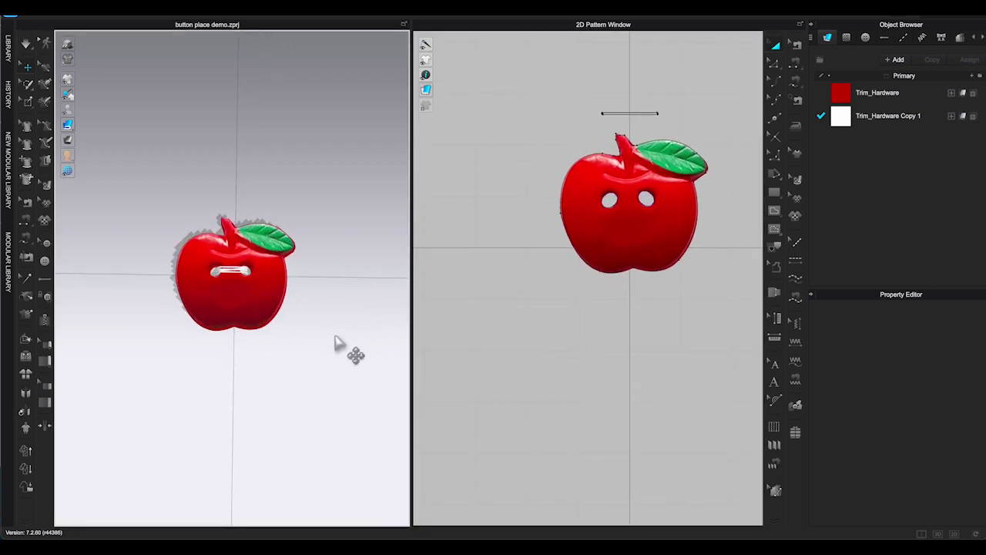
# Fit all the pattern UVs into the 0-1 space in the UV Editor with a 15 mm absolute length, and return to the simulation workspace.
pyautogui.click(980, 21)
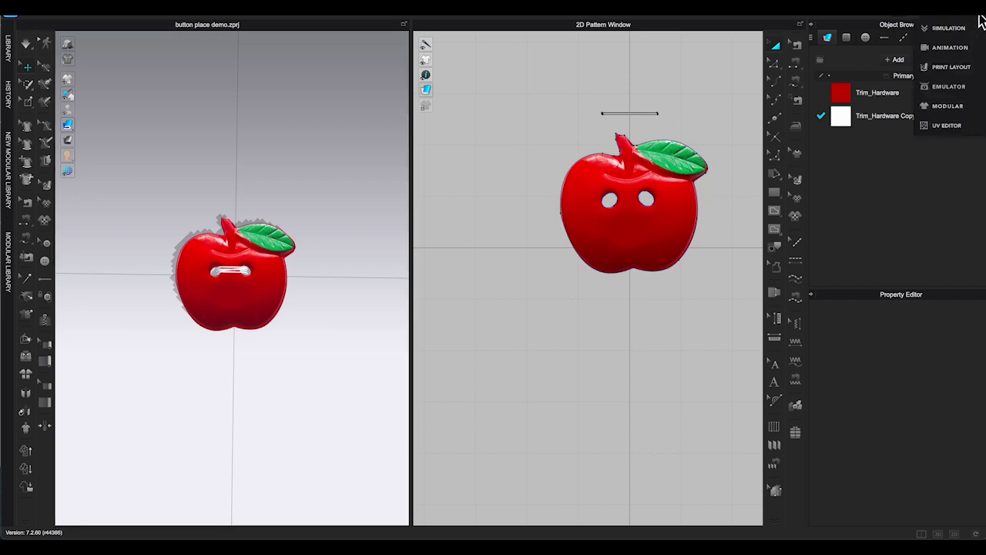
pyautogui.click(946, 126)
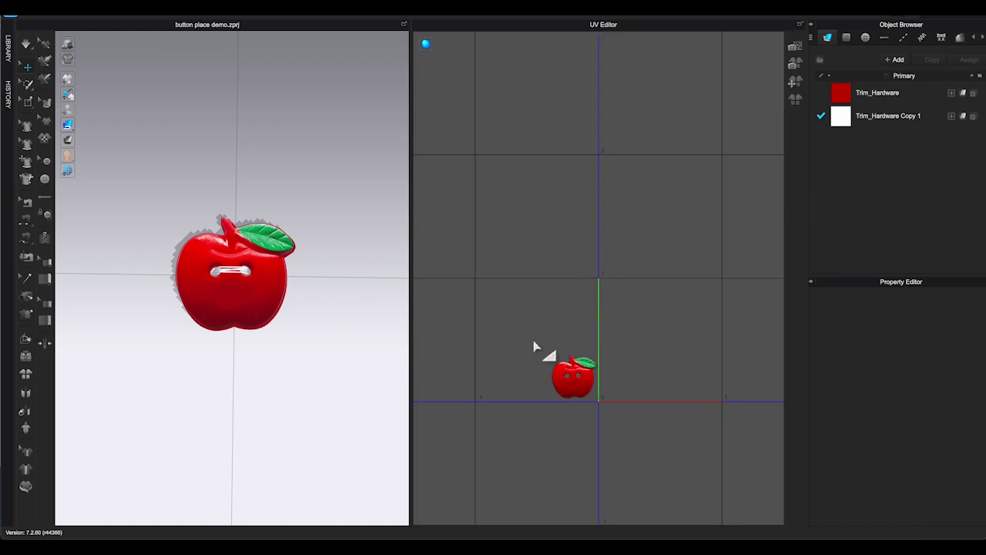
pyautogui.moveTo(526, 335); pyautogui.dragTo(614, 417)
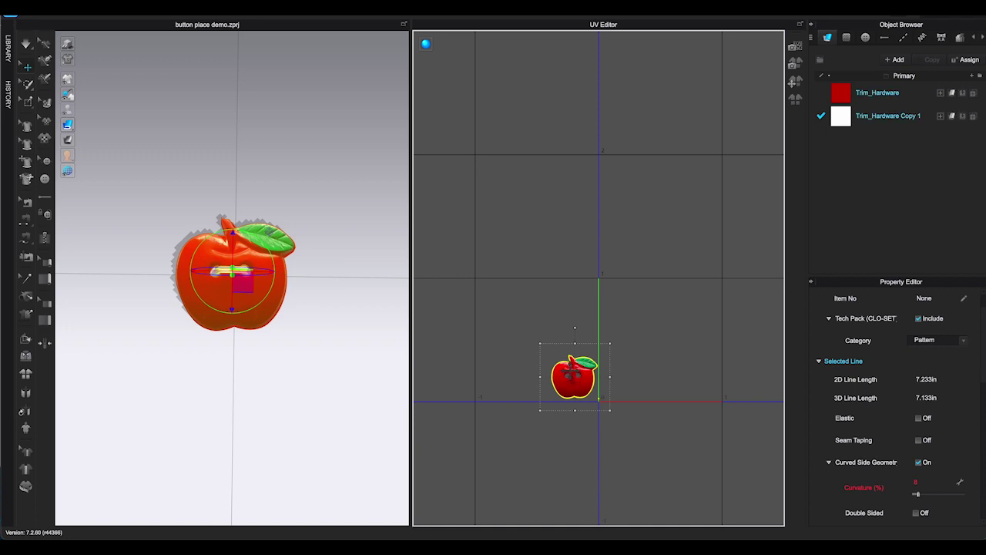
pyautogui.rightClick(574, 373)
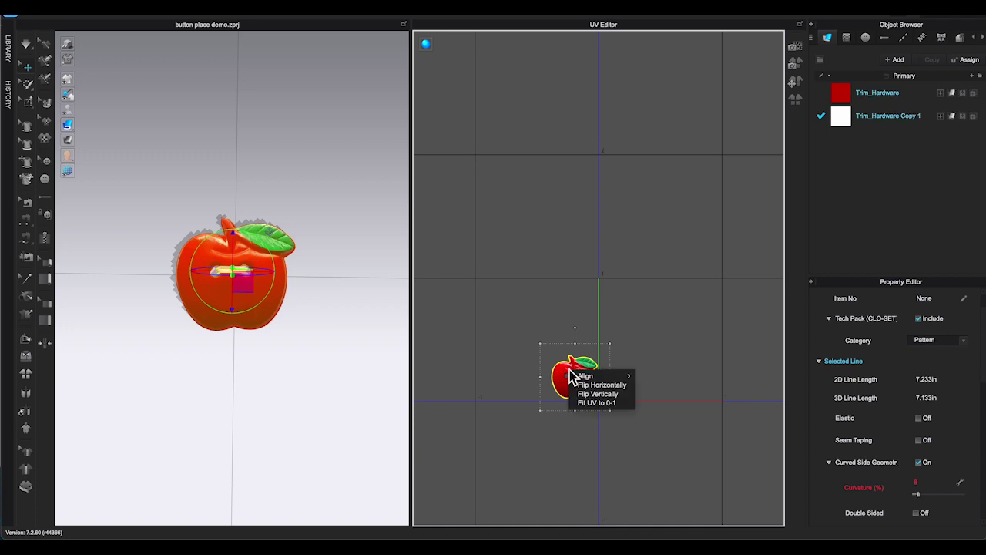
pyautogui.click(610, 404)
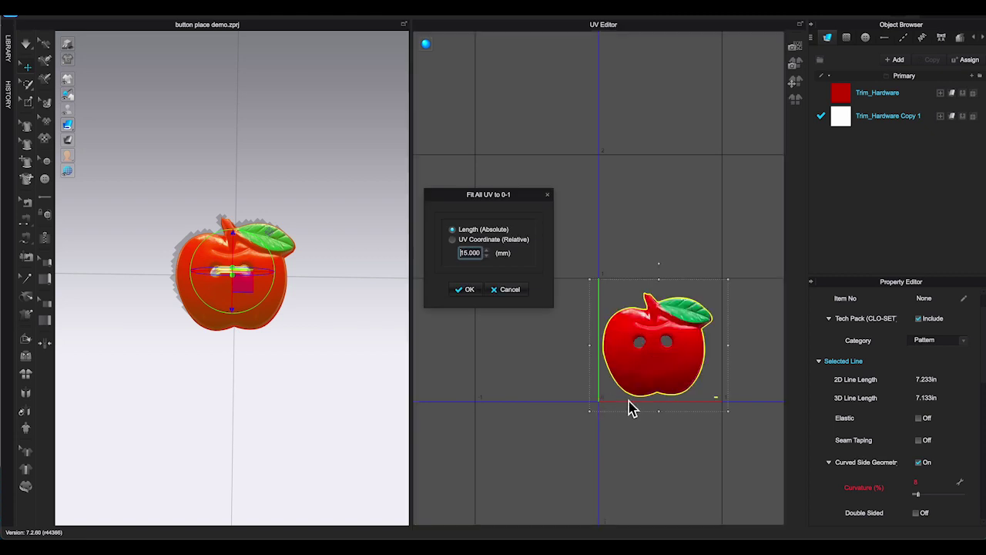
pyautogui.click(467, 291)
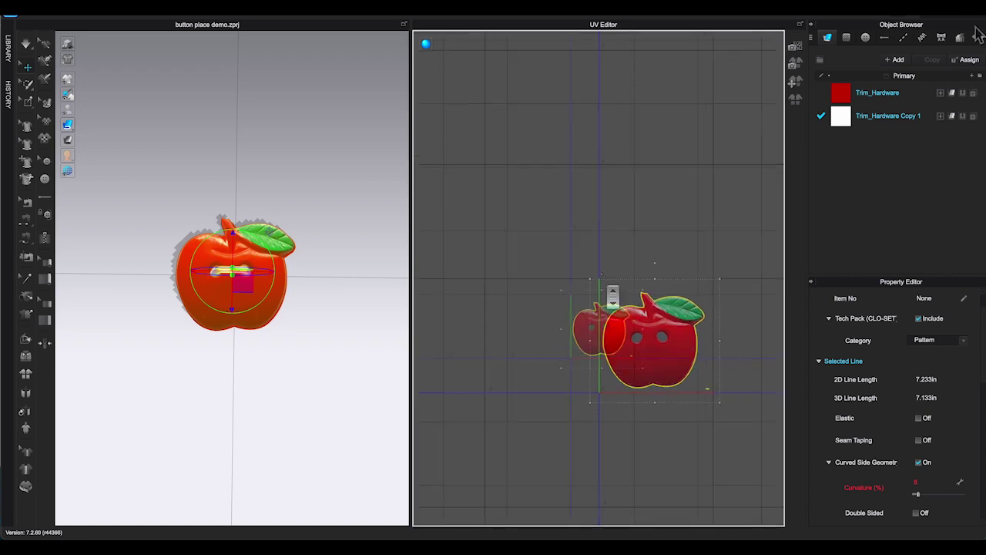
pyautogui.click(975, 37)
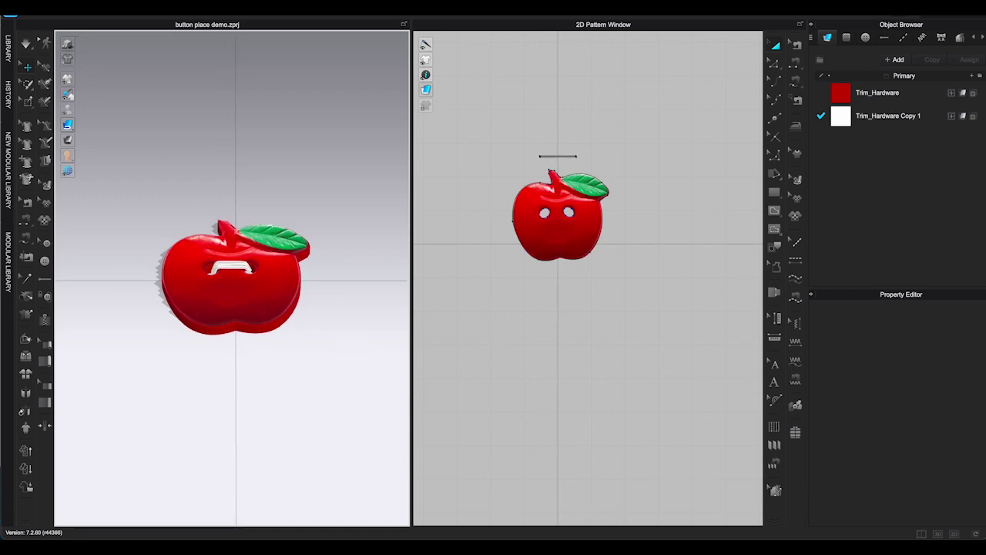
# Export all patterns as a single thick OBJ in inches, with unified UV coordinates plus diffuse and normal maps.
pyautogui.click(125, 3)
pyautogui.moveTo(158, 108)
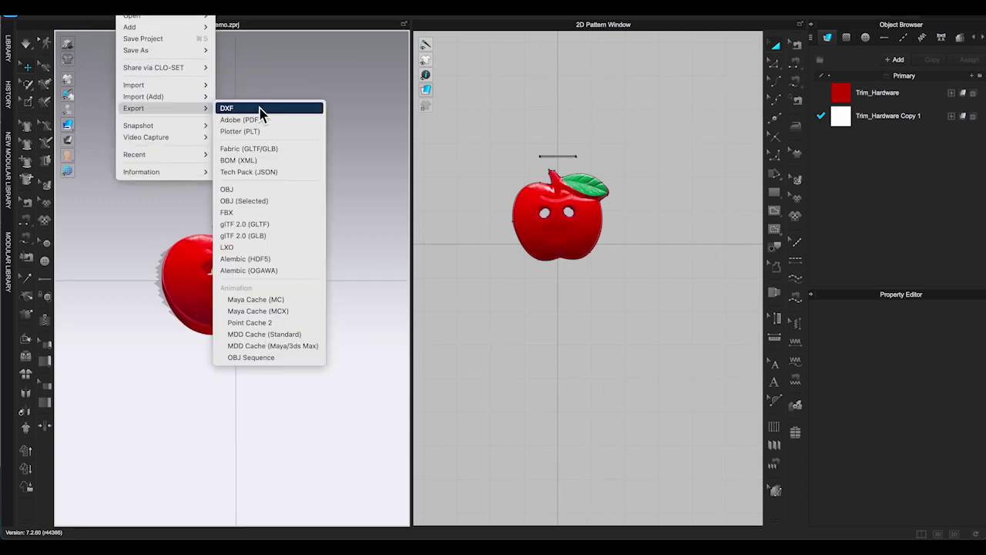
pyautogui.click(277, 190)
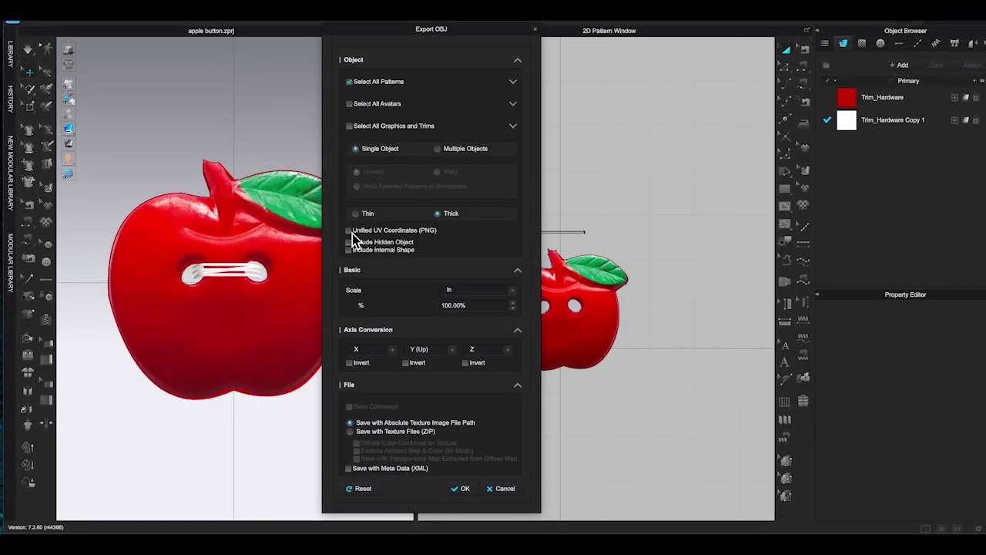
pyautogui.click(351, 231)
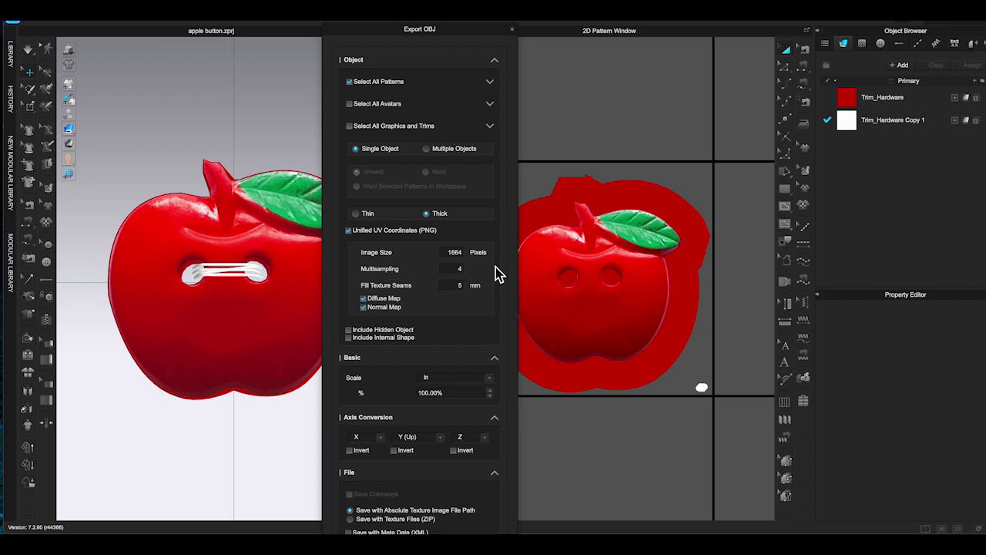
pyautogui.moveTo(388, 32); pyautogui.dragTo(349, 8)
pyautogui.click(405, 517)
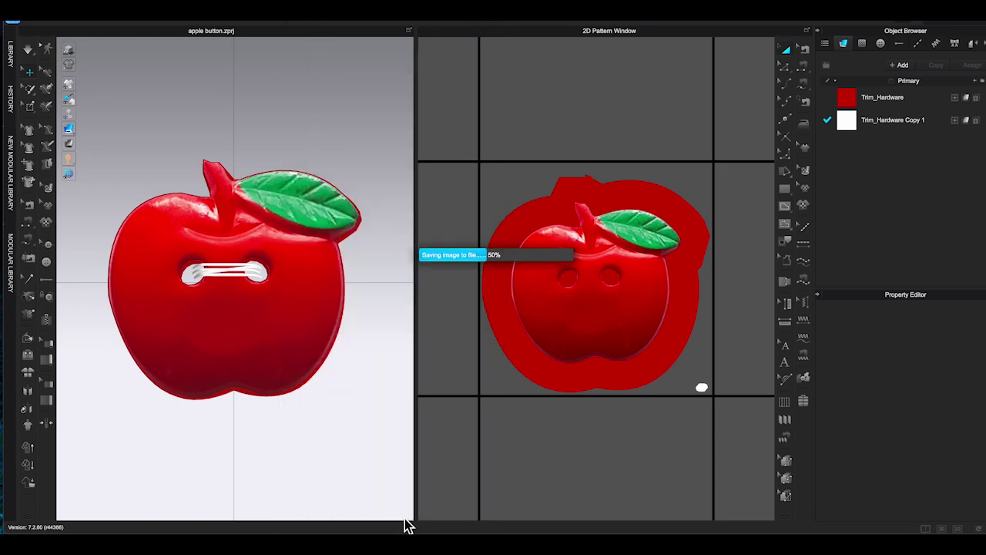
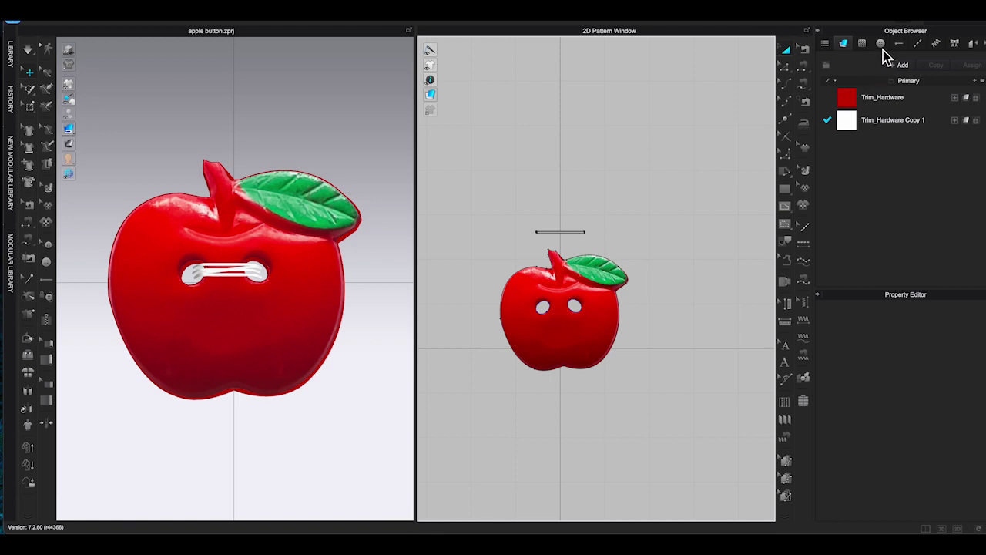
# Start registering a new custom shape from the apple button style and name it "apple button".
pyautogui.click(880, 44)
pyautogui.click(911, 87)
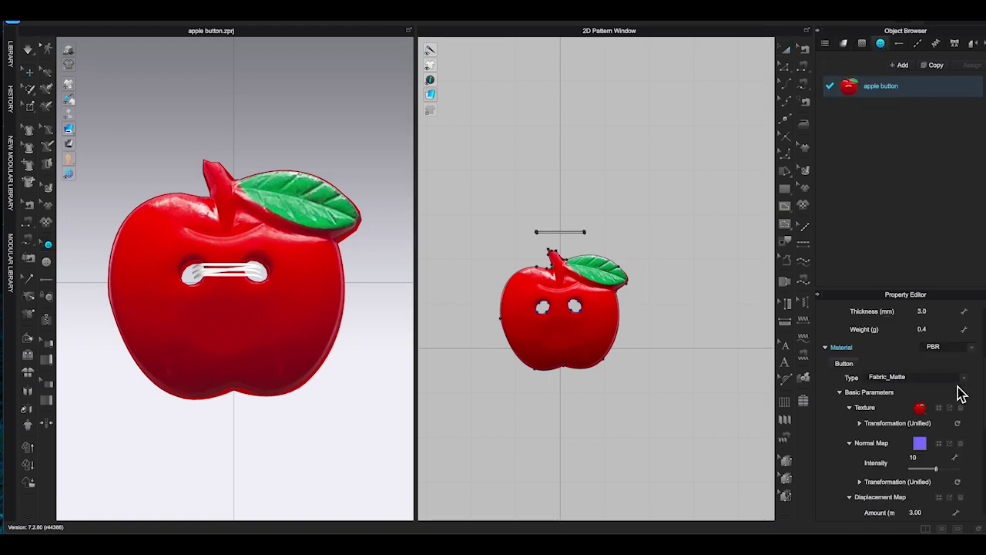
pyautogui.scroll(5, 962, 369)
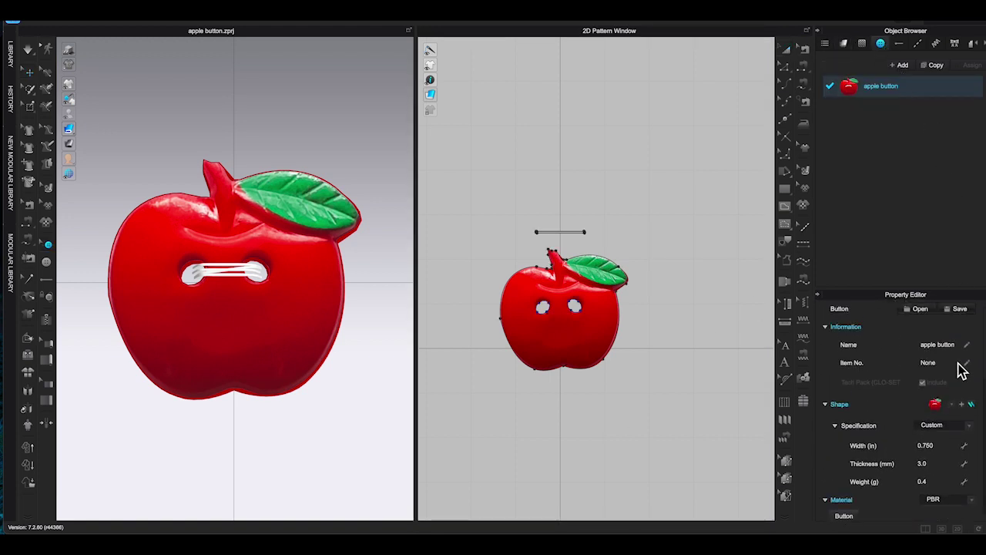
pyautogui.click(965, 406)
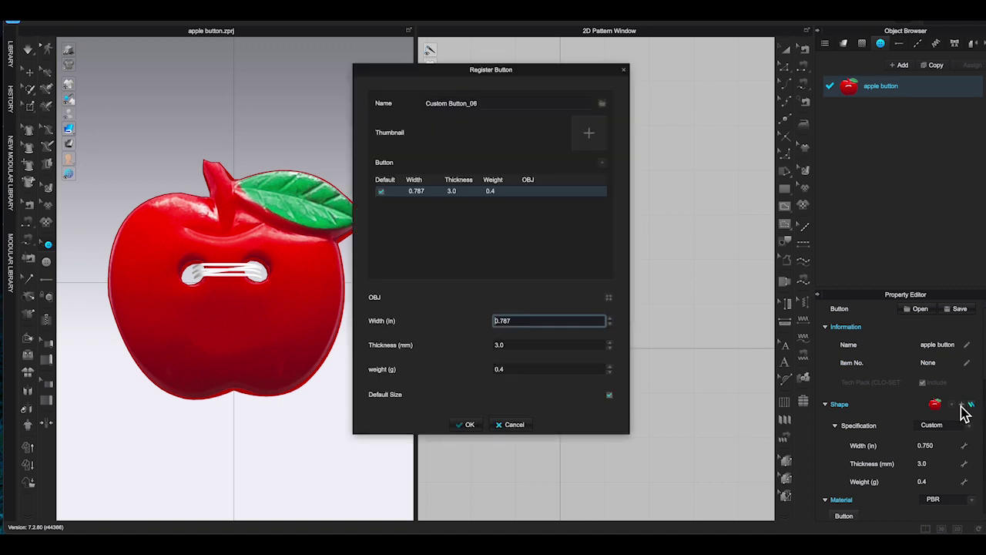
pyautogui.click(508, 103)
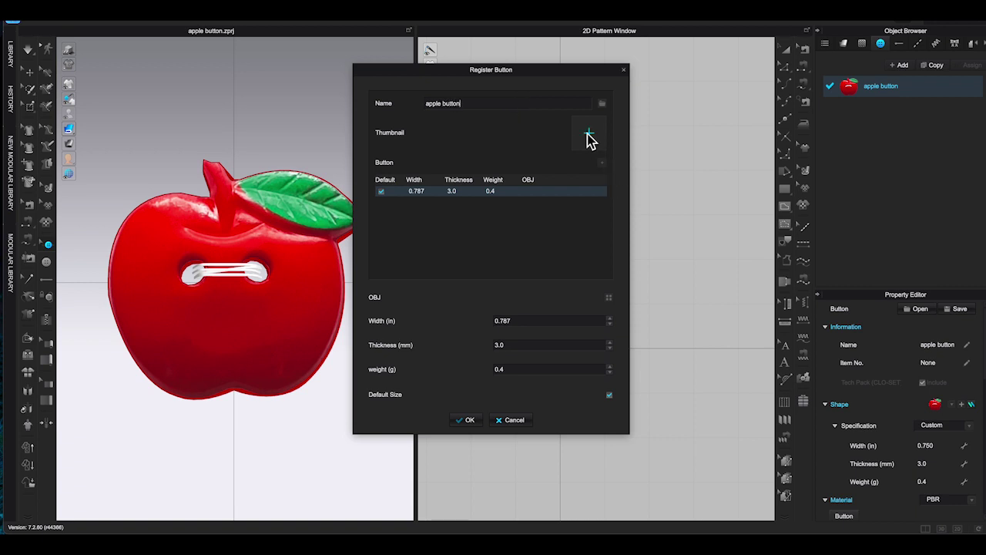
# Set apple button.png from the easystore drive as the thumbnail of the new button shape.
pyautogui.click(589, 135)
pyautogui.click(185, 215)
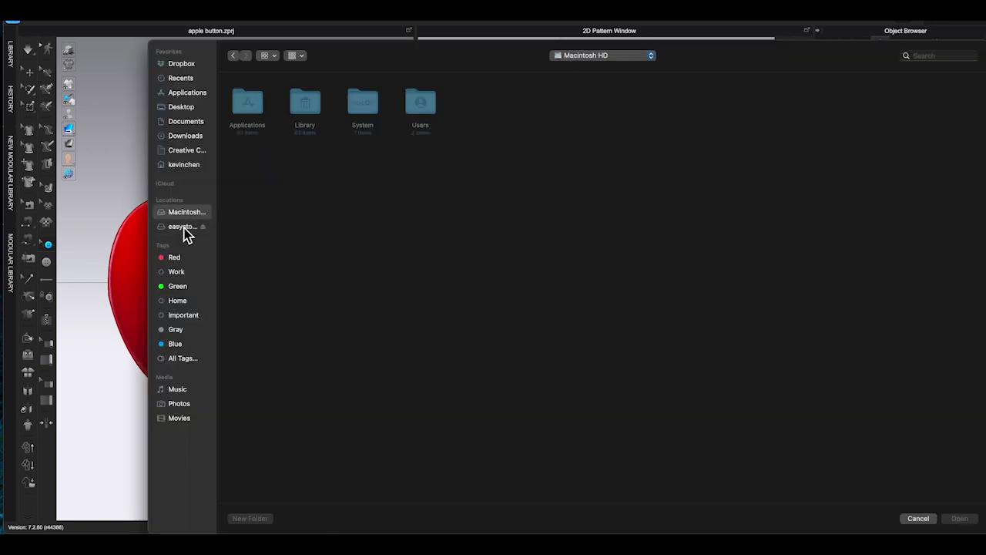
pyautogui.click(183, 227)
pyautogui.click(427, 501)
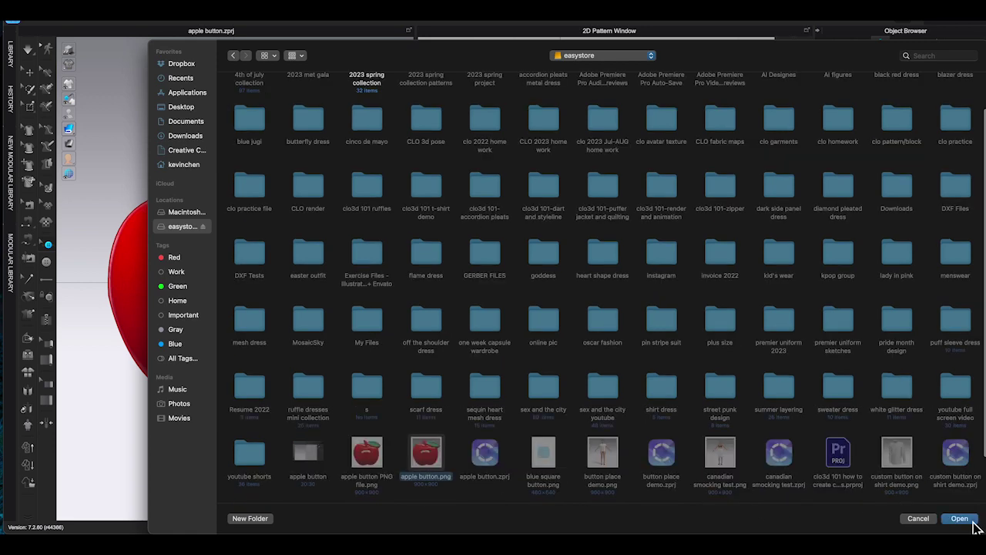
pyautogui.click(974, 524)
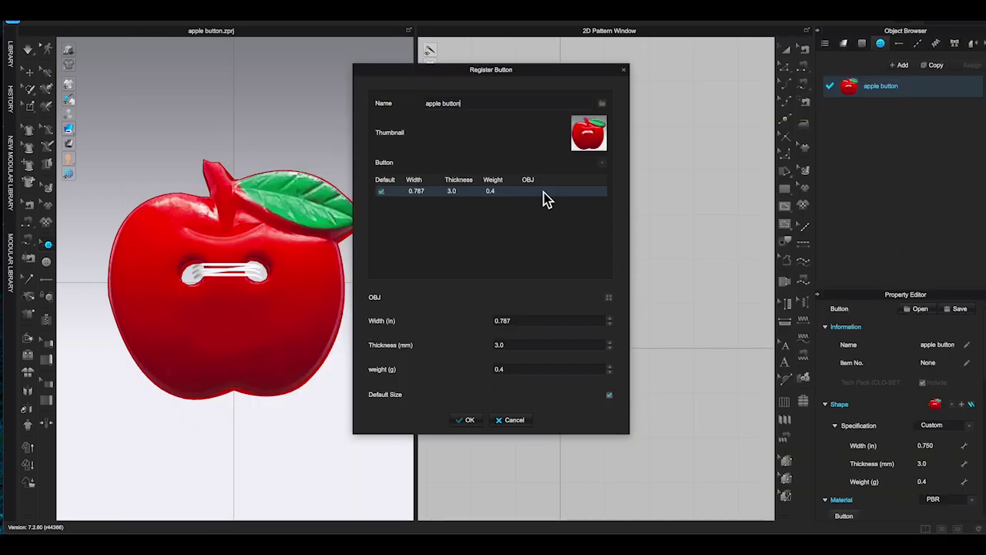
# Load apple button.obj from the Desktop as the button's geometry and complete the registration.
pyautogui.click(608, 298)
pyautogui.click(474, 111)
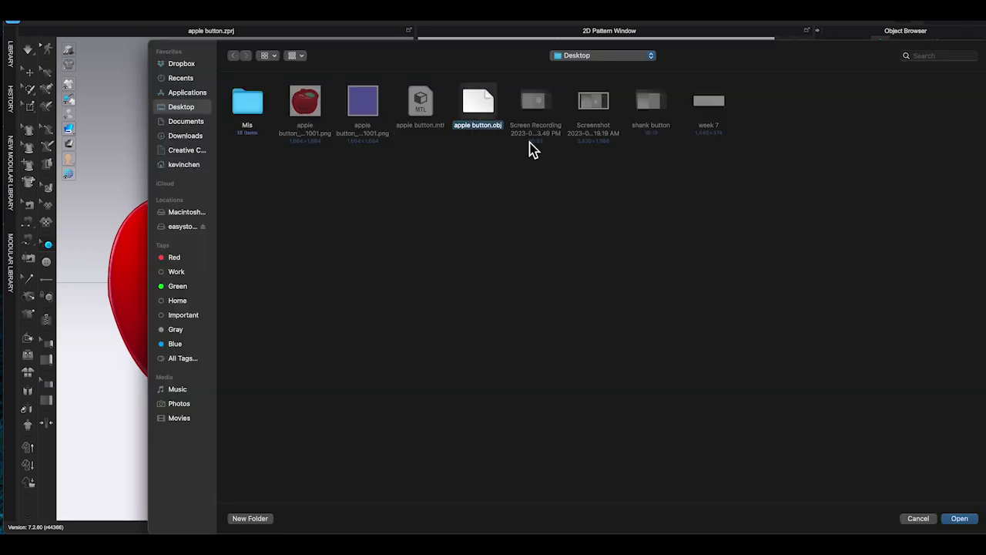
pyautogui.click(959, 518)
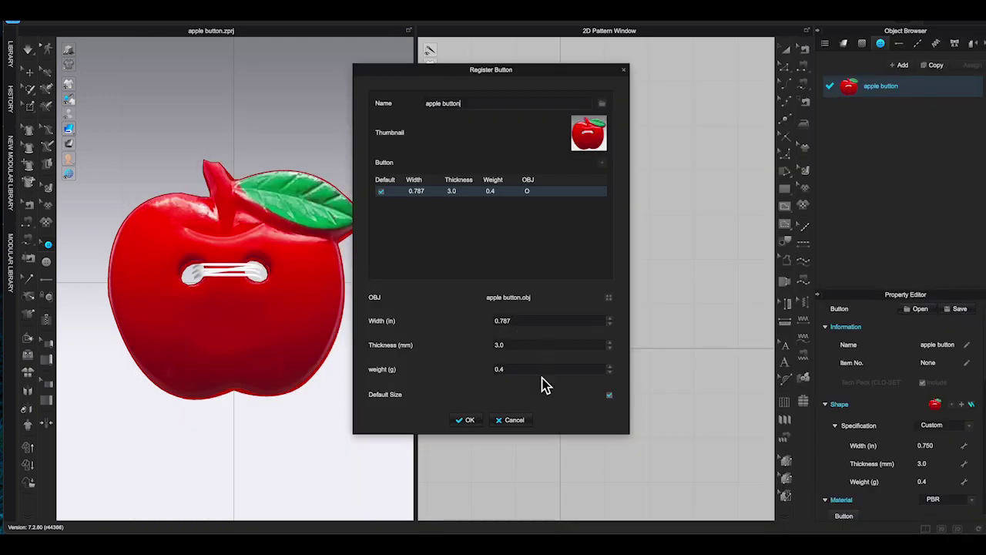
pyautogui.click(465, 420)
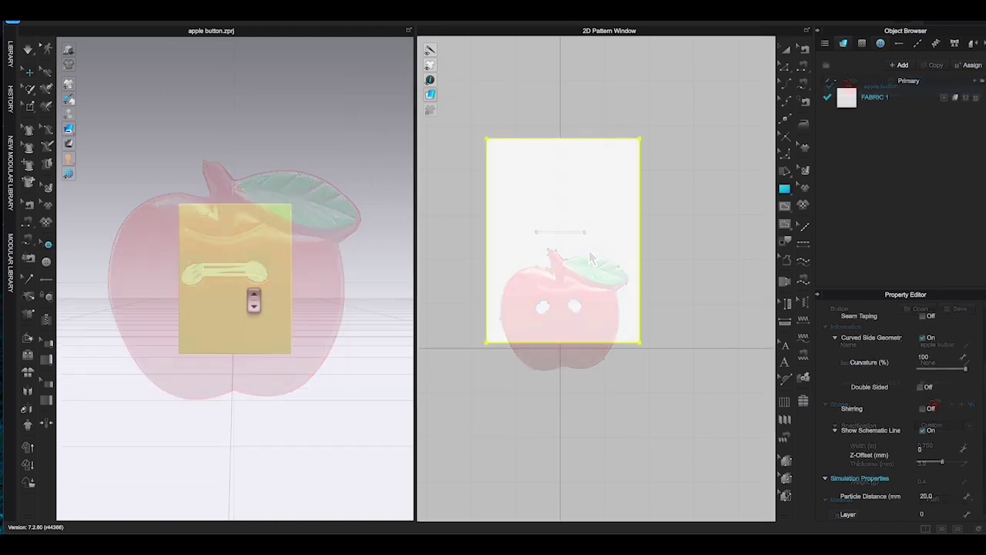
# Change the shape of the apple button style to the registered apple shape.
pyautogui.scroll(-5, 254, 300)
pyautogui.scroll(1, 255, 300)
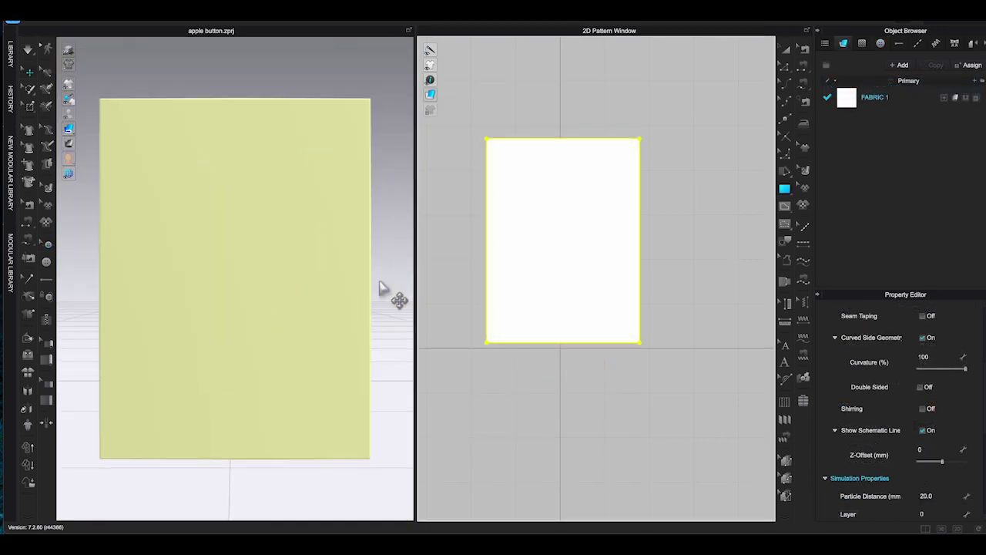
pyautogui.click(395, 270)
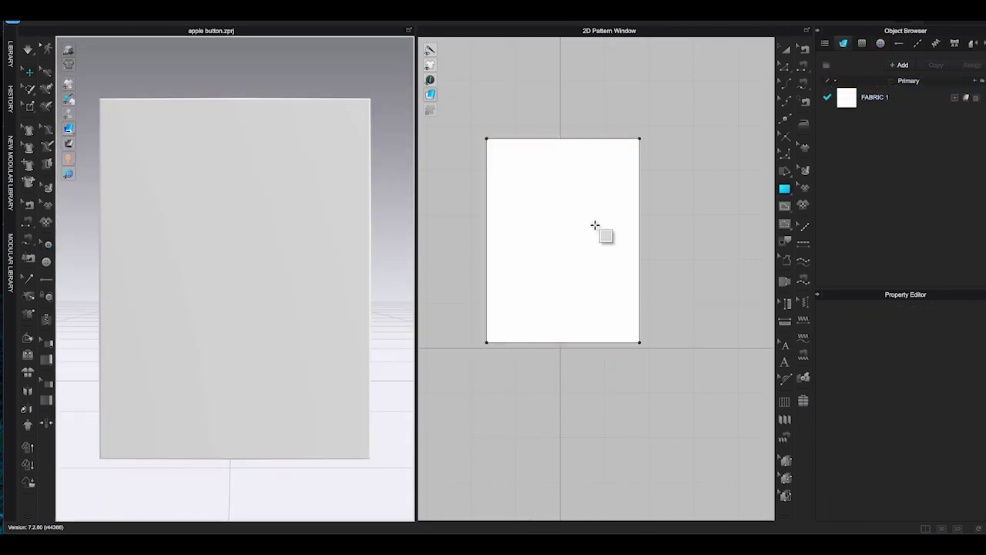
pyautogui.click(880, 43)
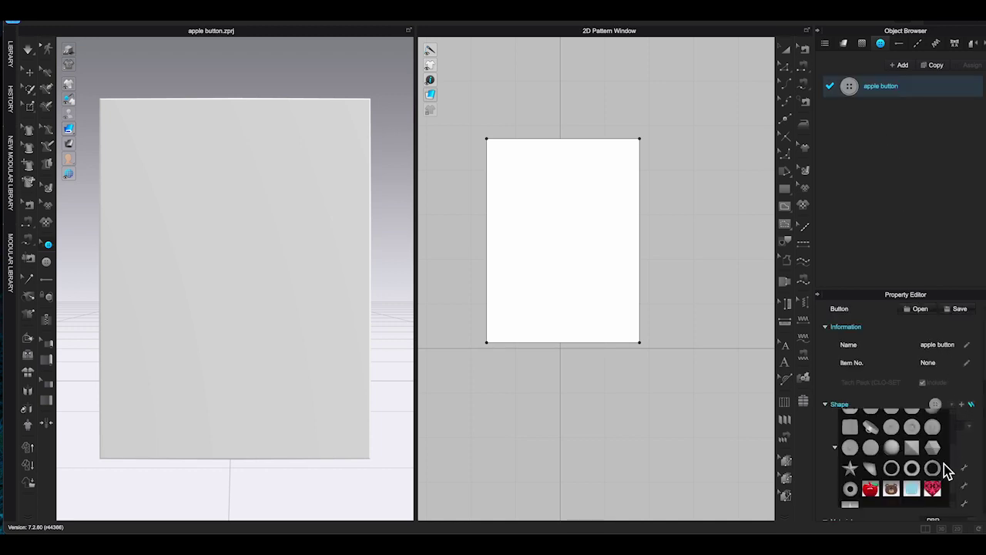
pyautogui.click(880, 492)
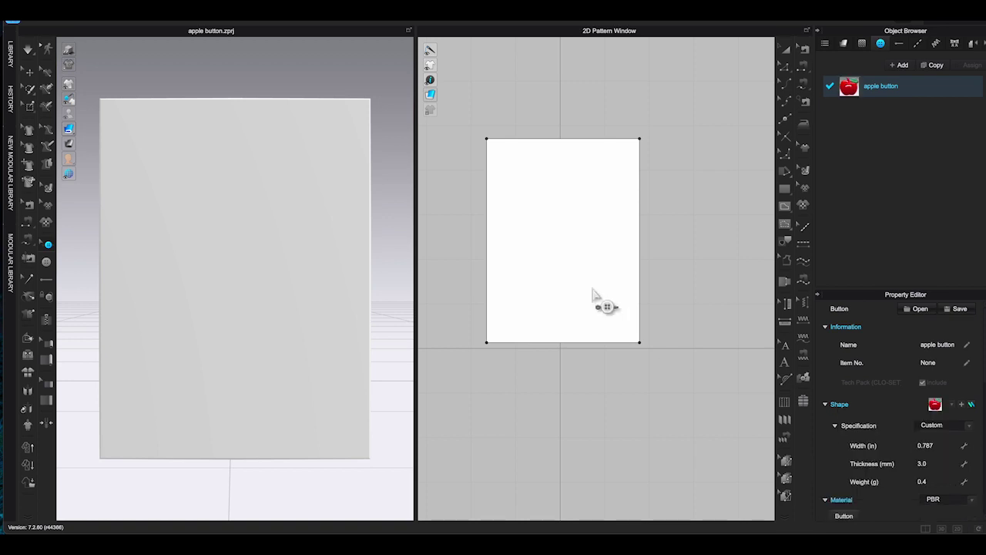
# Place an apple button on the white rectangle pattern and move it to the centre of the upper half.
pyautogui.click(46, 263)
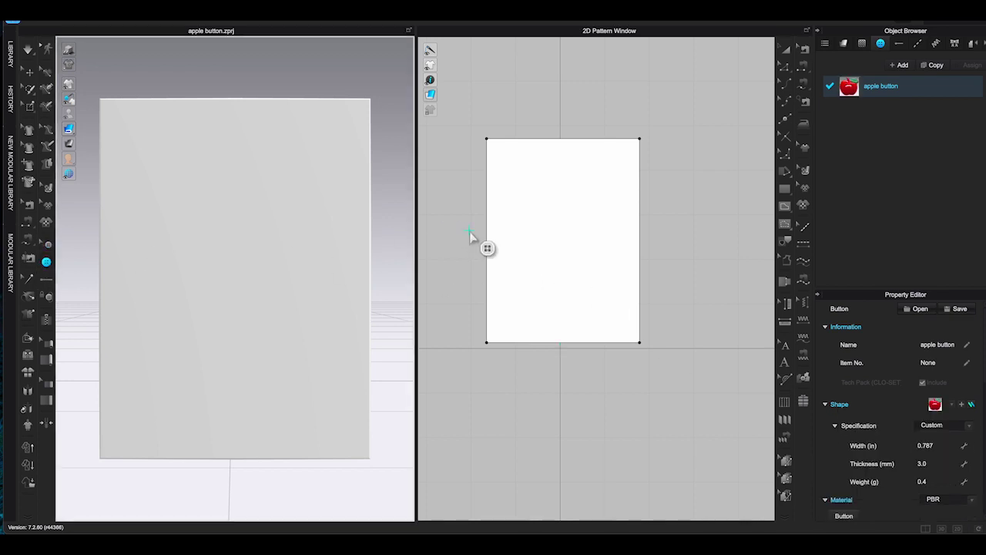
pyautogui.click(529, 251)
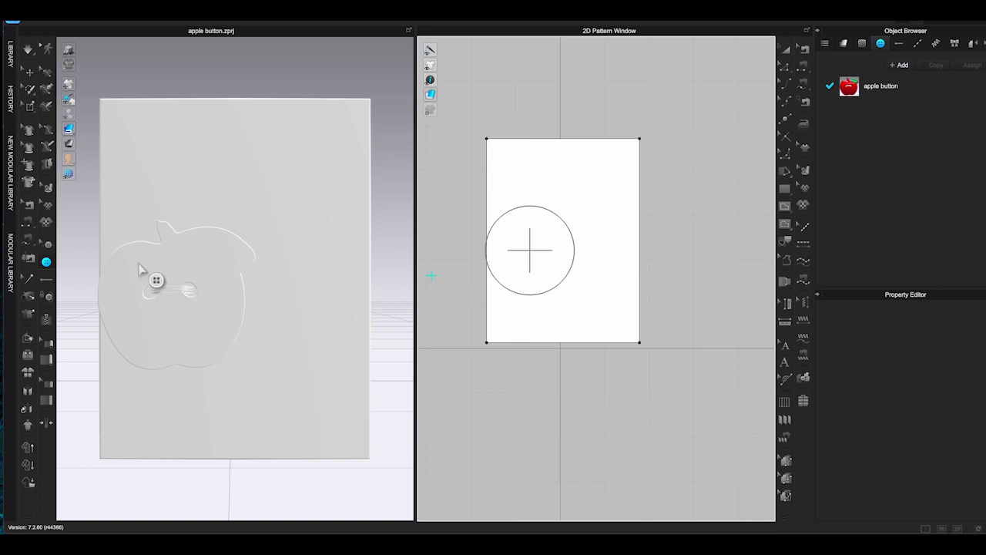
pyautogui.click(48, 245)
pyautogui.moveTo(191, 276); pyautogui.dragTo(250, 228)
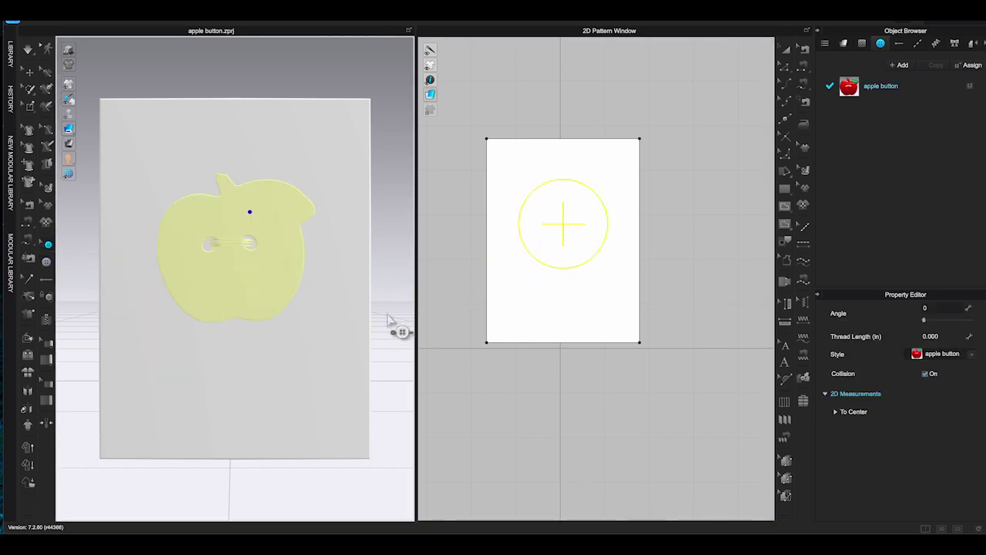
# Show the segment length labels on the rectangle pattern in the 2D window.
pyautogui.click(31, 77)
pyautogui.moveTo(326, 275); pyautogui.dragTo(319, 298, button='right')
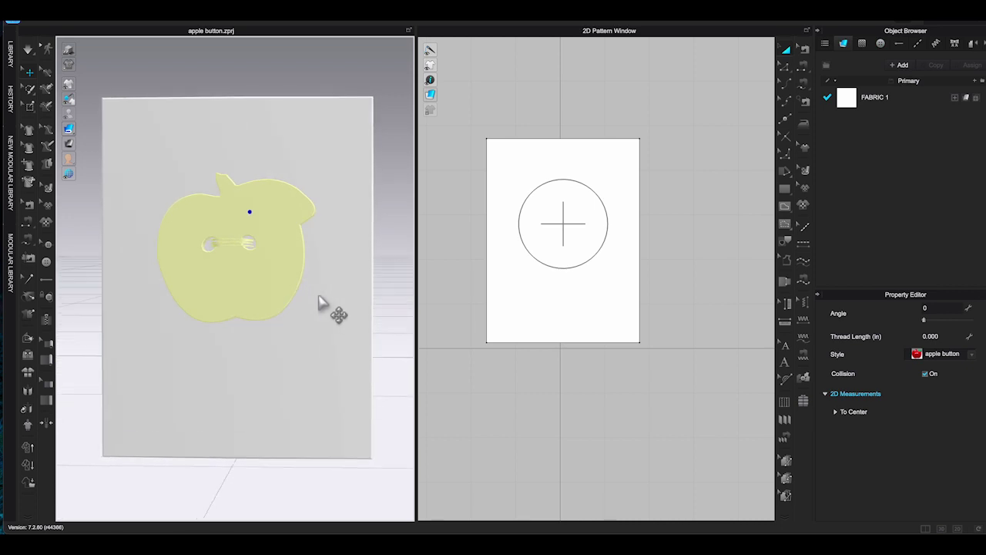
pyautogui.moveTo(432, 82)
pyautogui.click(475, 80)
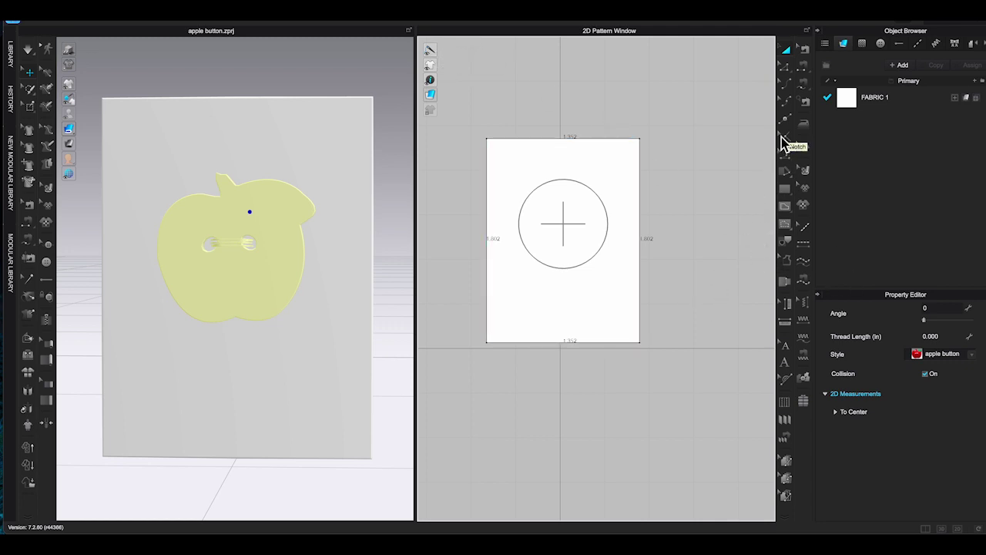
# Set the material colour of the apple button style to Red 1 from the colour palette.
pyautogui.click(881, 44)
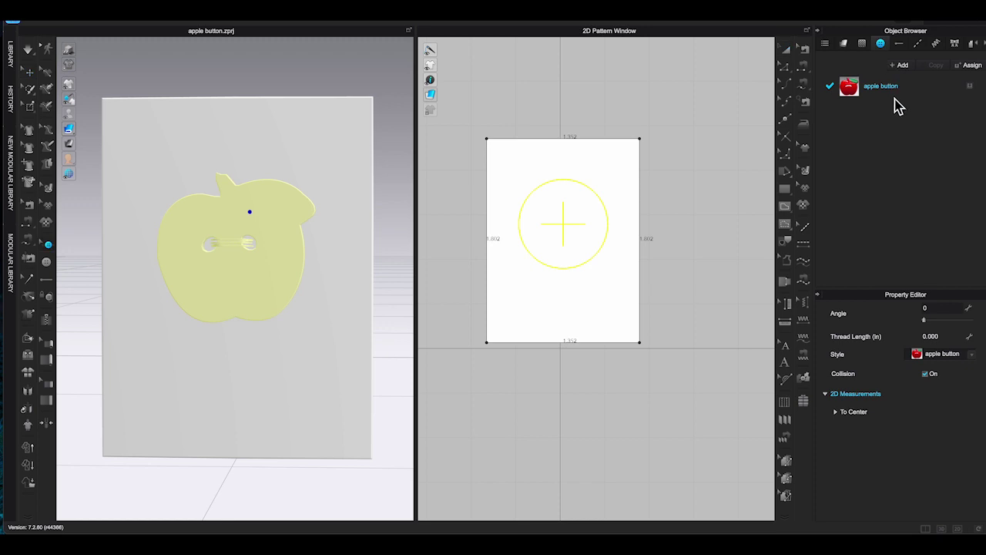
pyautogui.click(897, 86)
pyautogui.scroll(-8, 940, 385)
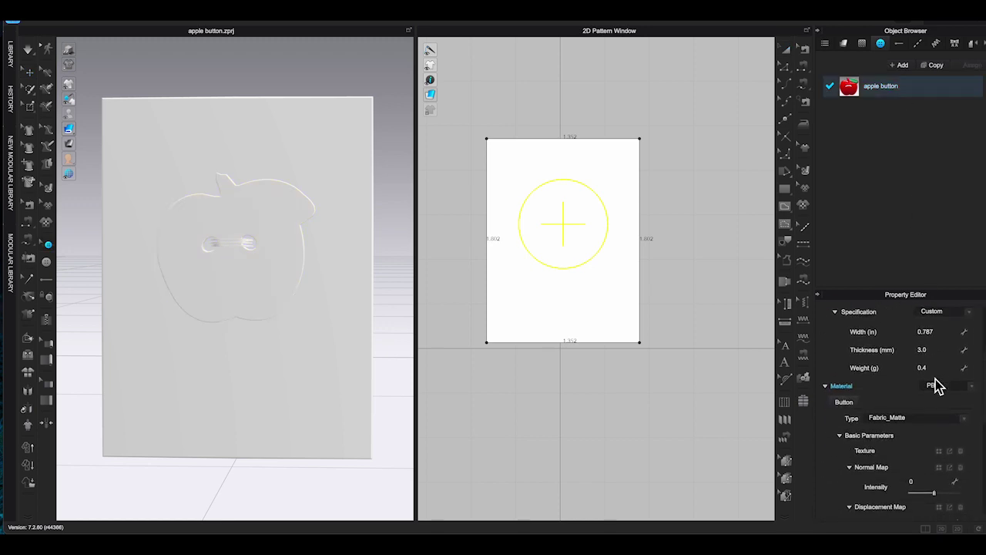
pyautogui.click(960, 491)
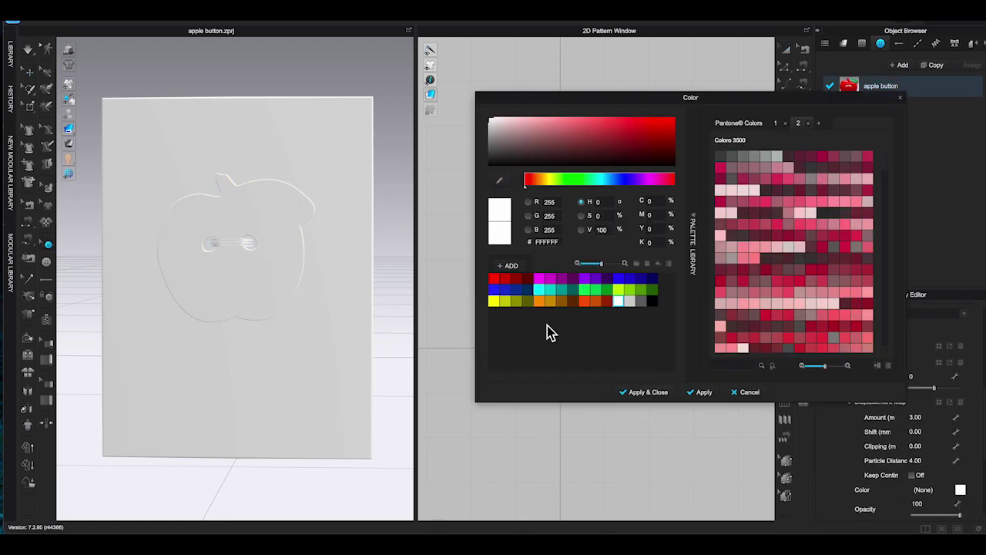
pyautogui.click(493, 278)
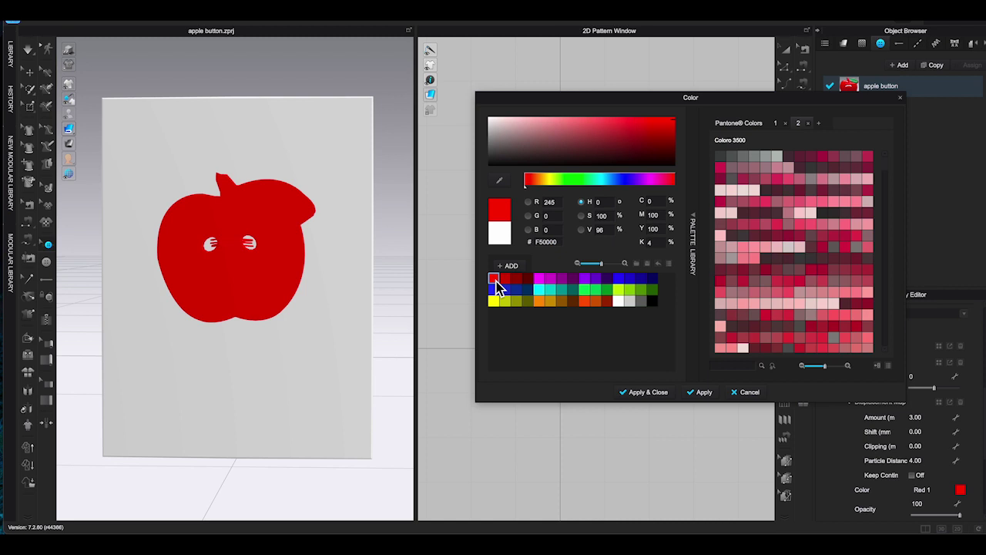
# Try magenta, purple, grey, white and orange palette swatches as the apple button's material colour.
pyautogui.click(540, 279)
pyautogui.moveTo(306, 278); pyautogui.dragTo(286, 280, button='right')
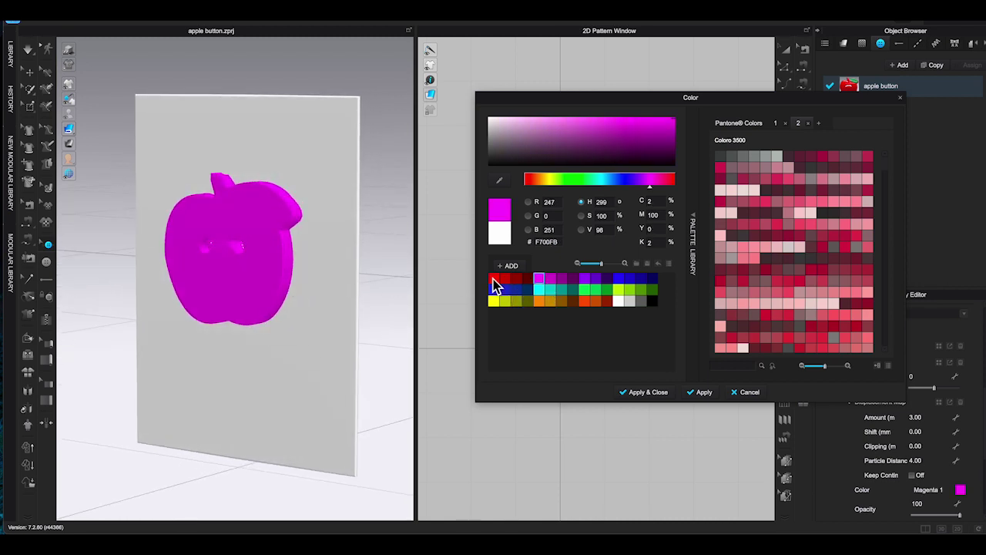
pyautogui.click(572, 280)
pyautogui.click(630, 301)
pyautogui.click(619, 301)
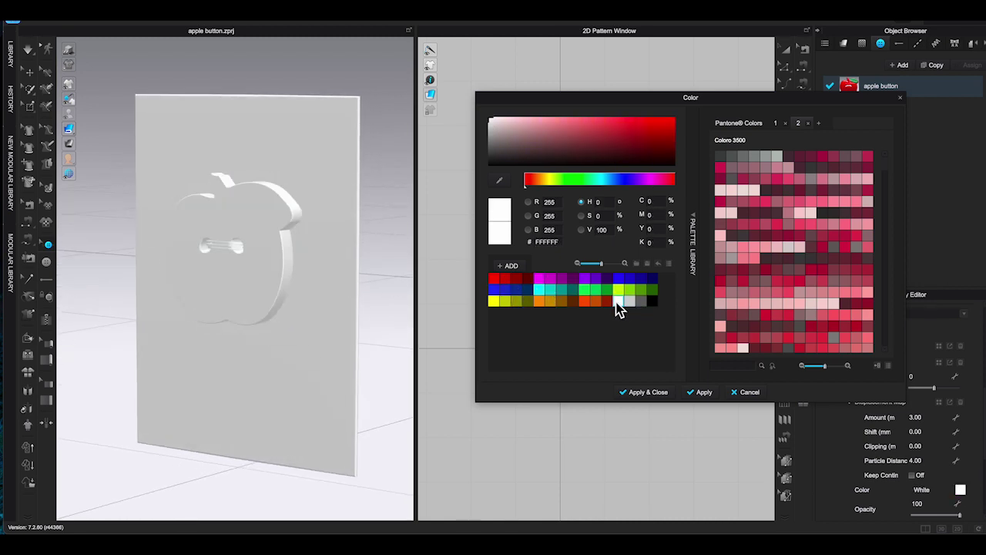
pyautogui.click(587, 300)
pyautogui.click(552, 300)
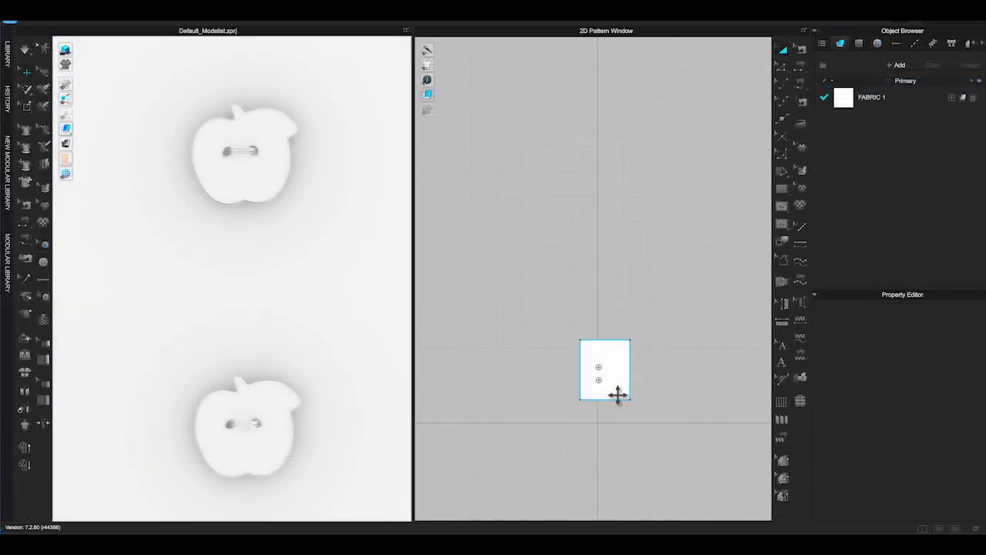
# Apply the regular apple button PNG image as the texture of the Default Button style.
pyautogui.click(878, 44)
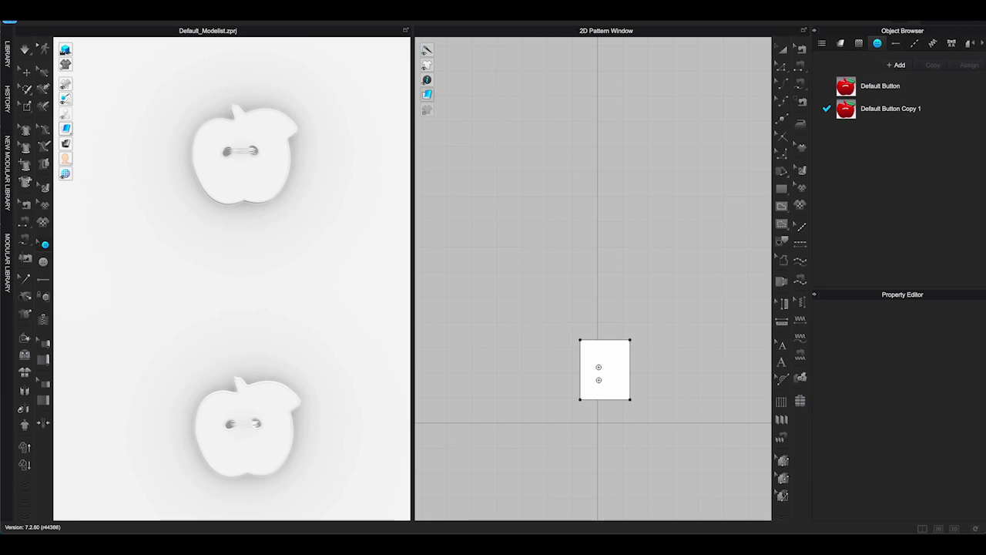
pyautogui.click(904, 89)
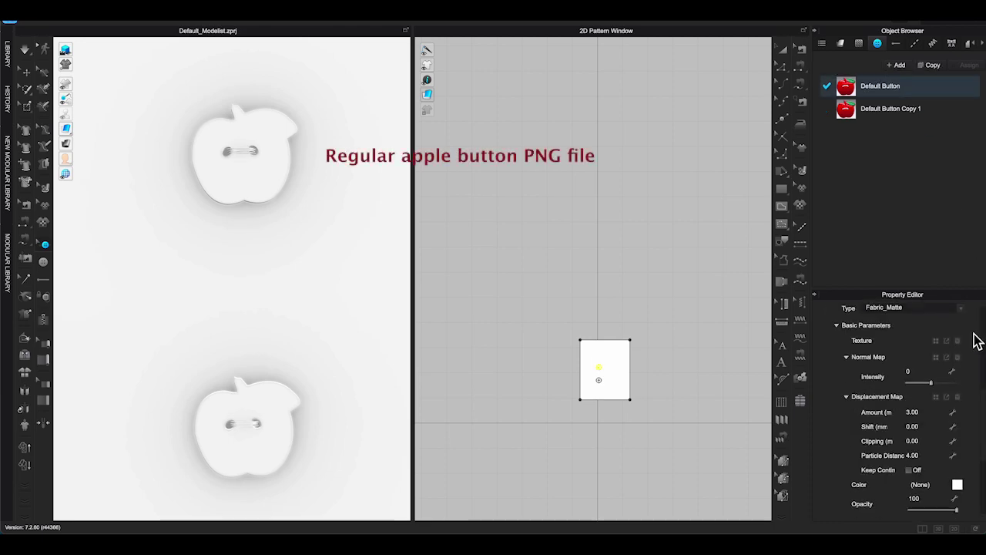
pyautogui.click(942, 343)
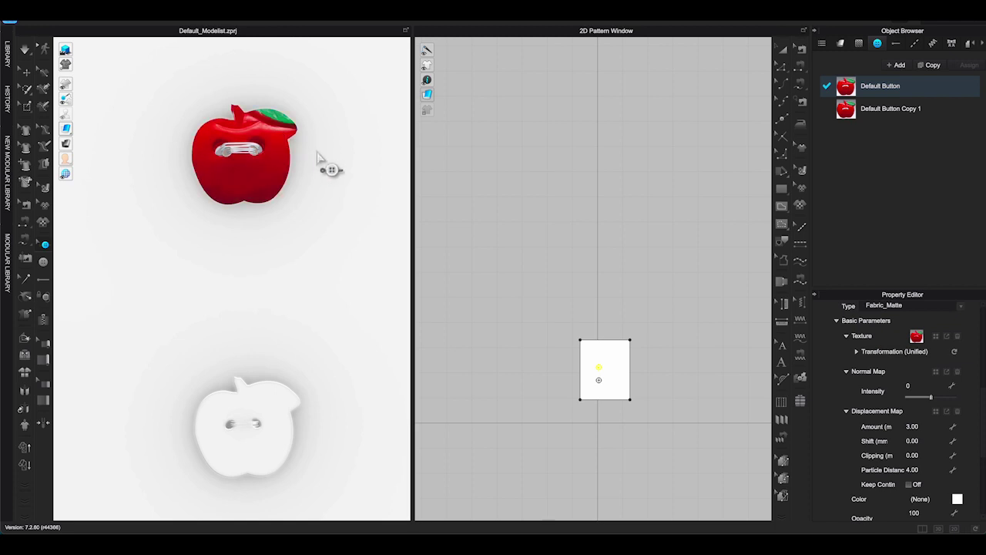
pyautogui.scroll(5, 323, 161)
pyautogui.scroll(-5, 324, 160)
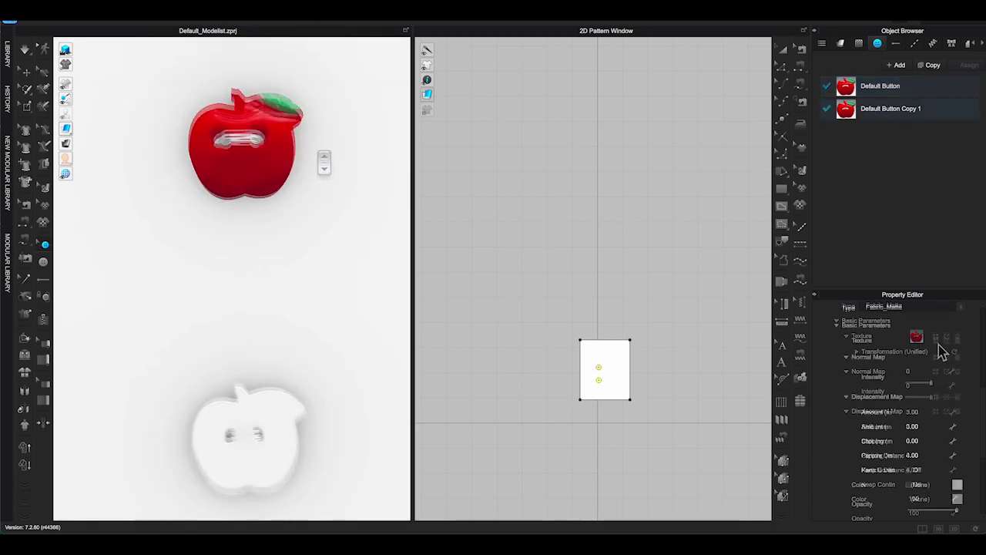
# Load the UV-based apple button_...1001.png from the Desktop as the texture of the Default Button Copy 1 style.
pyautogui.click(938, 345)
pyautogui.click(117, 75)
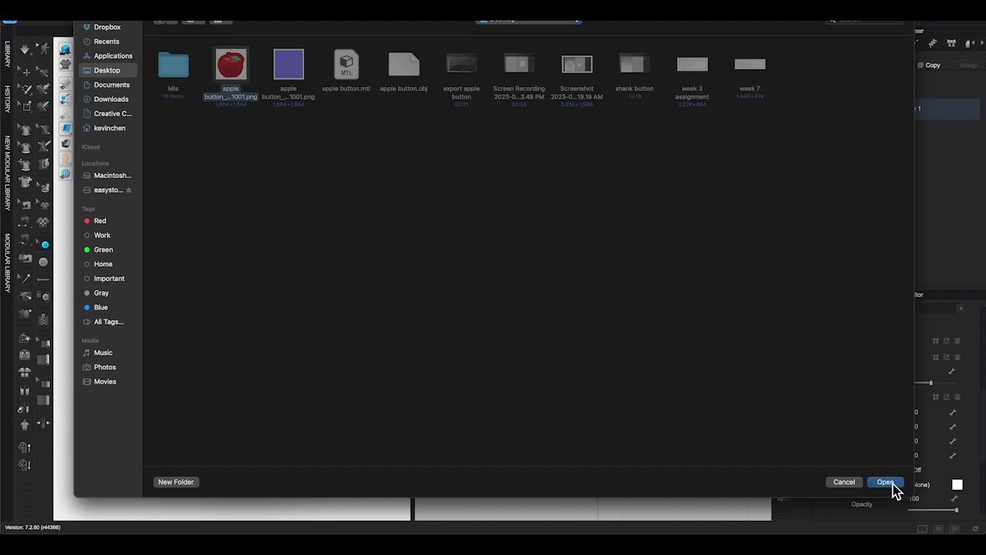
pyautogui.click(891, 483)
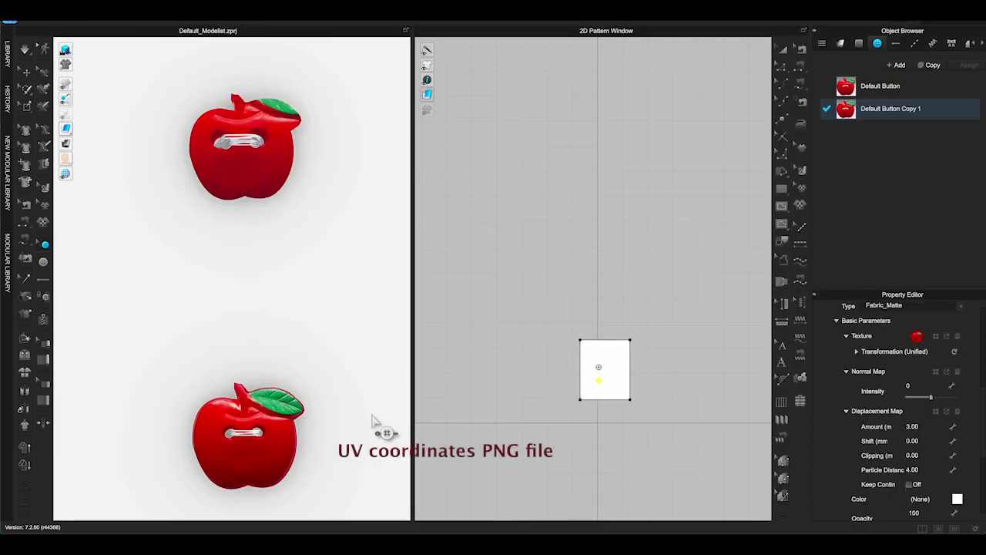
pyautogui.moveTo(374, 416); pyautogui.dragTo(373, 399, button='middle')
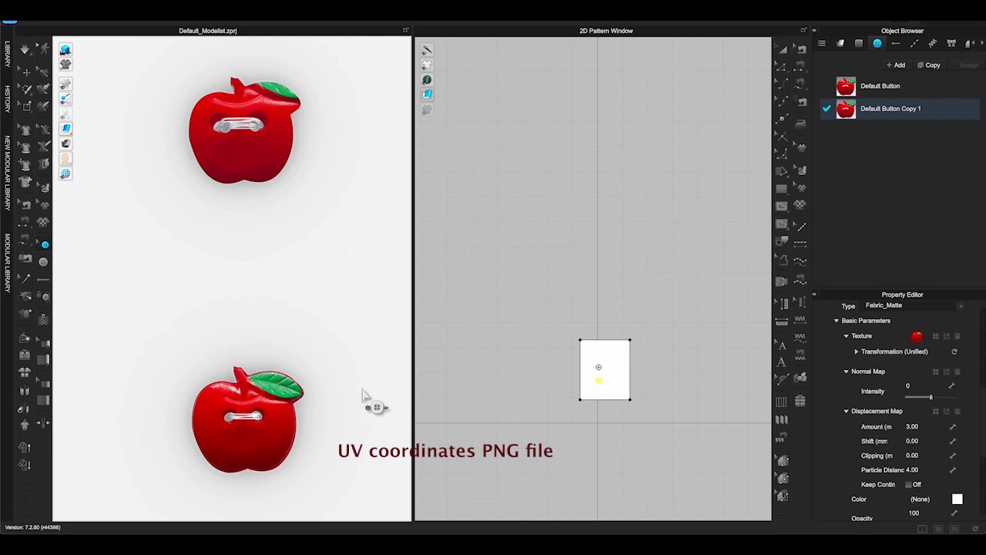